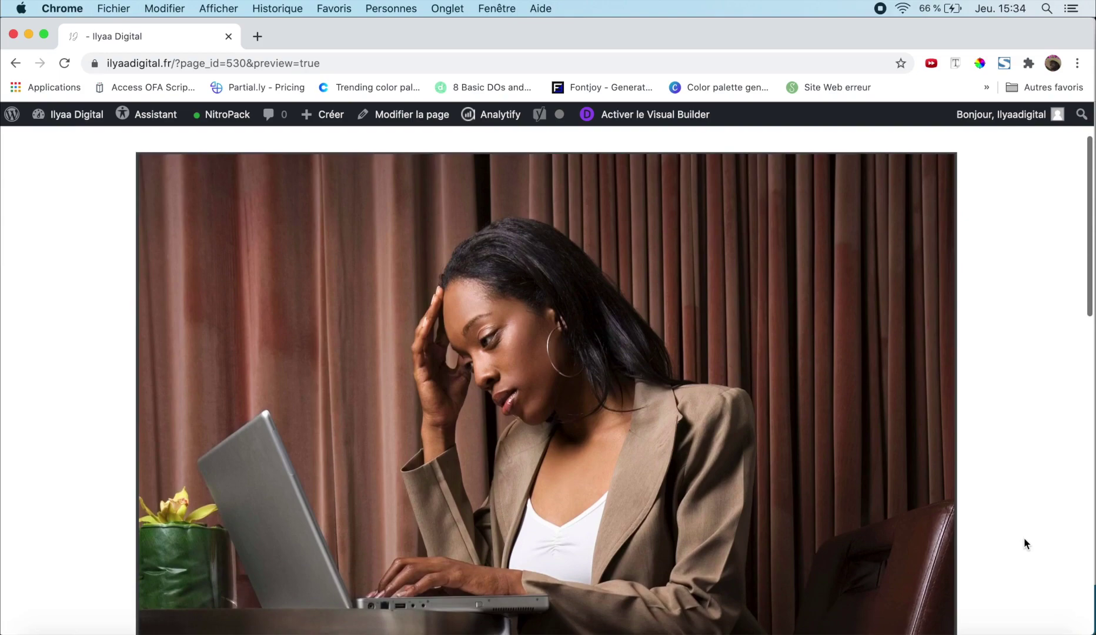
Examine the full-width PDF guide embedded in the page preview, from its cover image through the introduction text
{"action": "scroll", "coordinate": [868, 479], "scroll_direction": "down", "scroll_amount": 15}
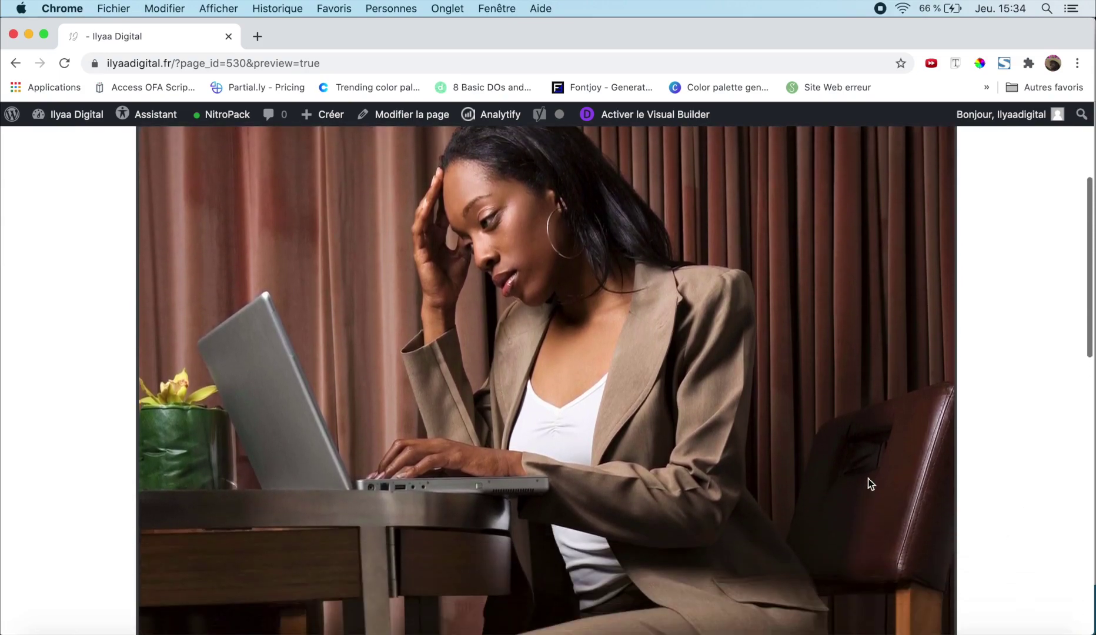
{"action": "scroll", "coordinate": [869, 483], "scroll_direction": "down", "scroll_amount": 20}
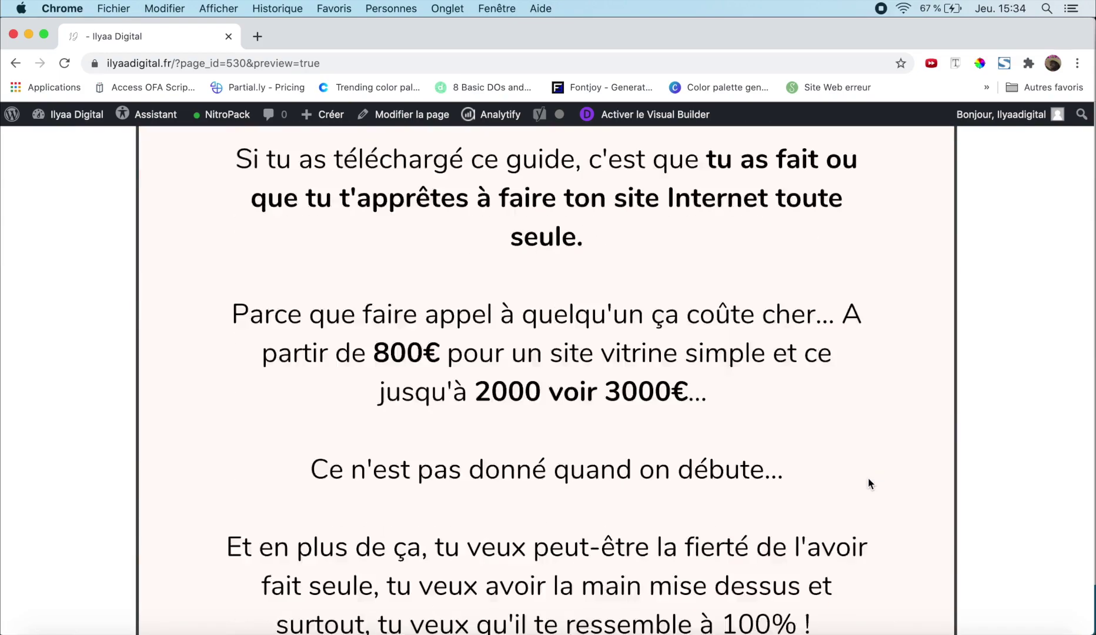
{"action": "scroll", "coordinate": [868, 479], "scroll_direction": "up", "scroll_amount": 1}
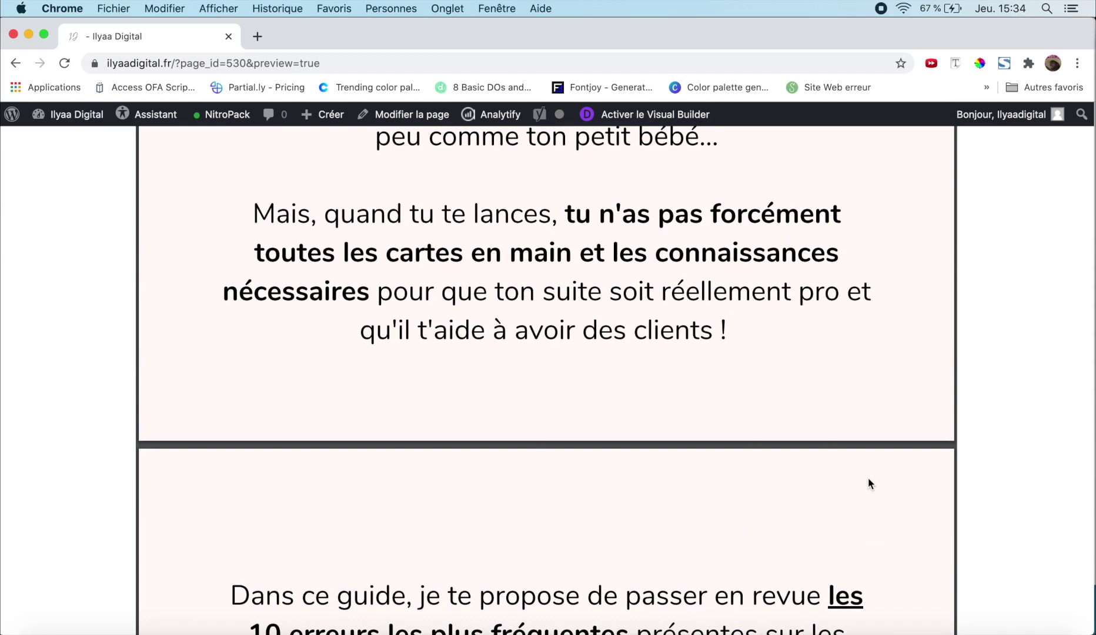
{"action": "scroll", "coordinate": [868, 477], "scroll_direction": "down", "scroll_amount": 12}
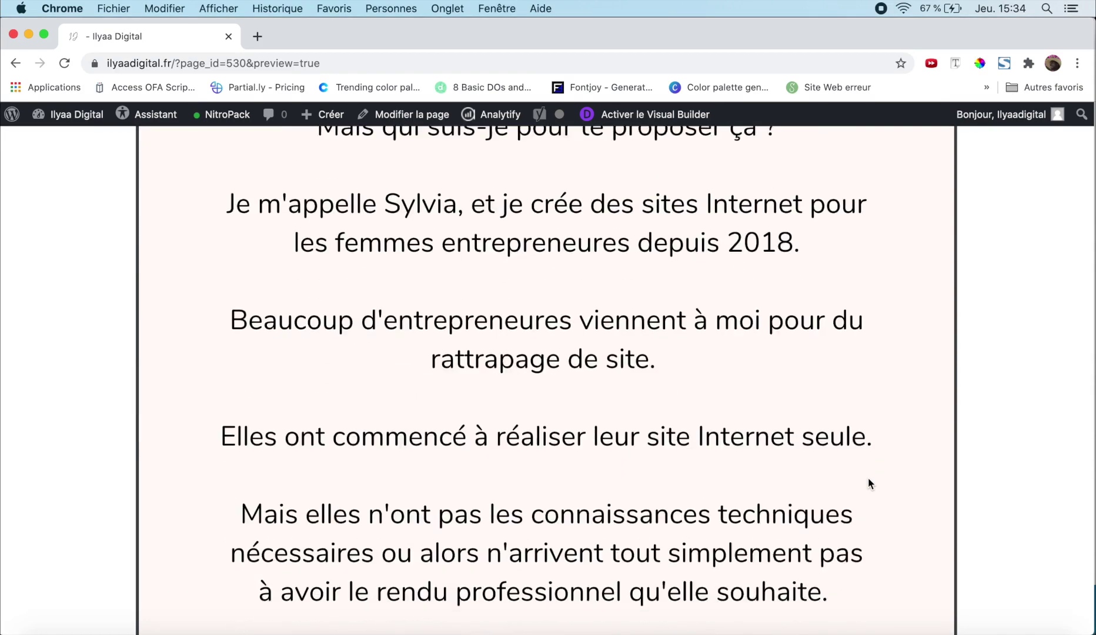
{"action": "scroll", "coordinate": [868, 478], "scroll_direction": "up", "scroll_amount": 15}
{"action": "scroll", "coordinate": [868, 478], "scroll_direction": "up", "scroll_amount": 10}
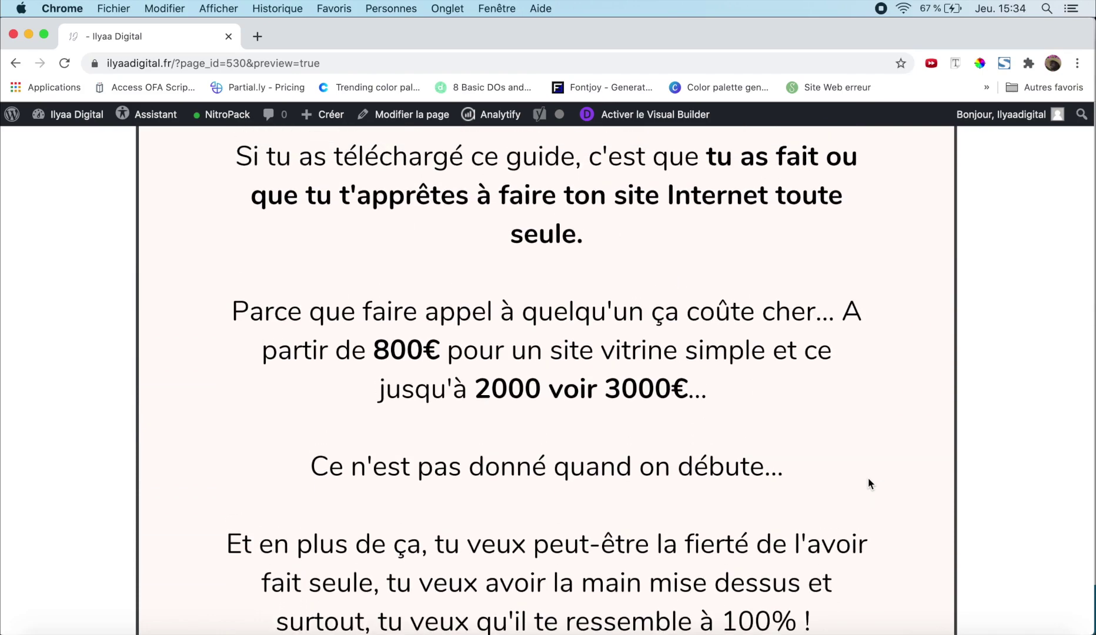
Leaf through the Yumpu flipbook version of the guide further down the preview page
{"action": "scroll", "coordinate": [1007, 499], "scroll_direction": "down", "scroll_amount": 12}
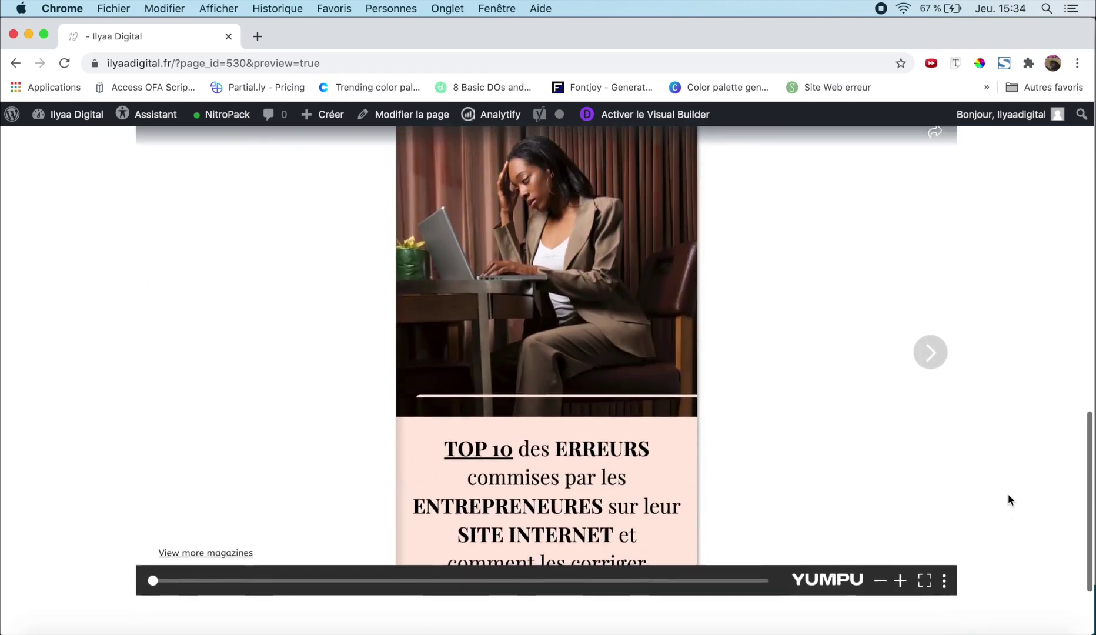
{"action": "scroll", "coordinate": [1008, 499], "scroll_direction": "up", "scroll_amount": 2}
{"action": "left_click", "coordinate": [934, 399]}
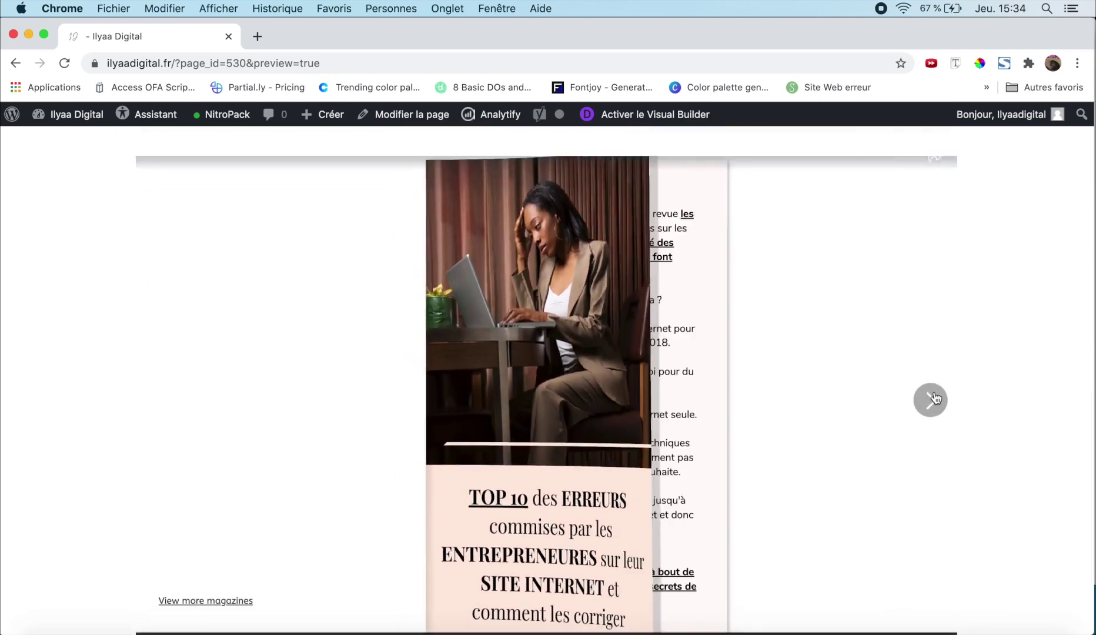
{"action": "left_click", "coordinate": [933, 398]}
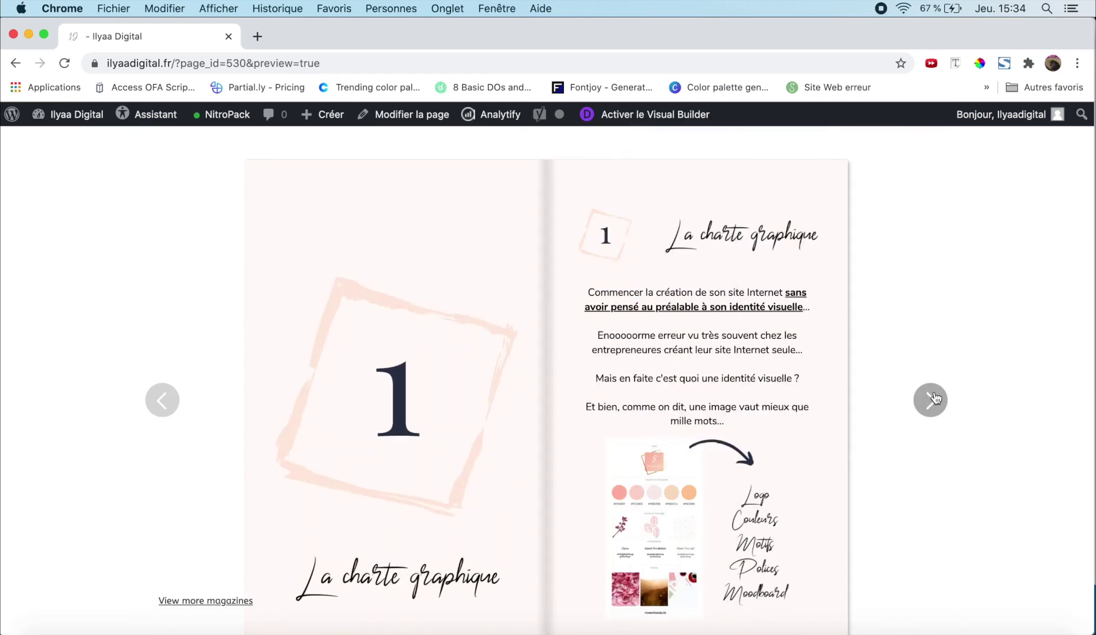
{"action": "left_click", "coordinate": [933, 398]}
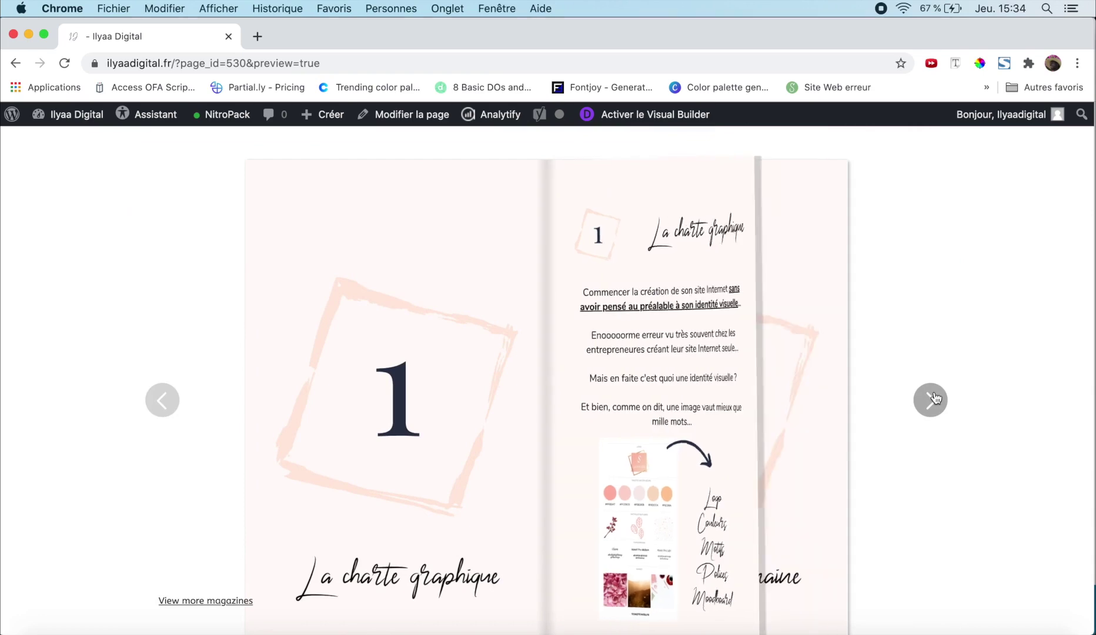
{"action": "left_click", "coordinate": [933, 398]}
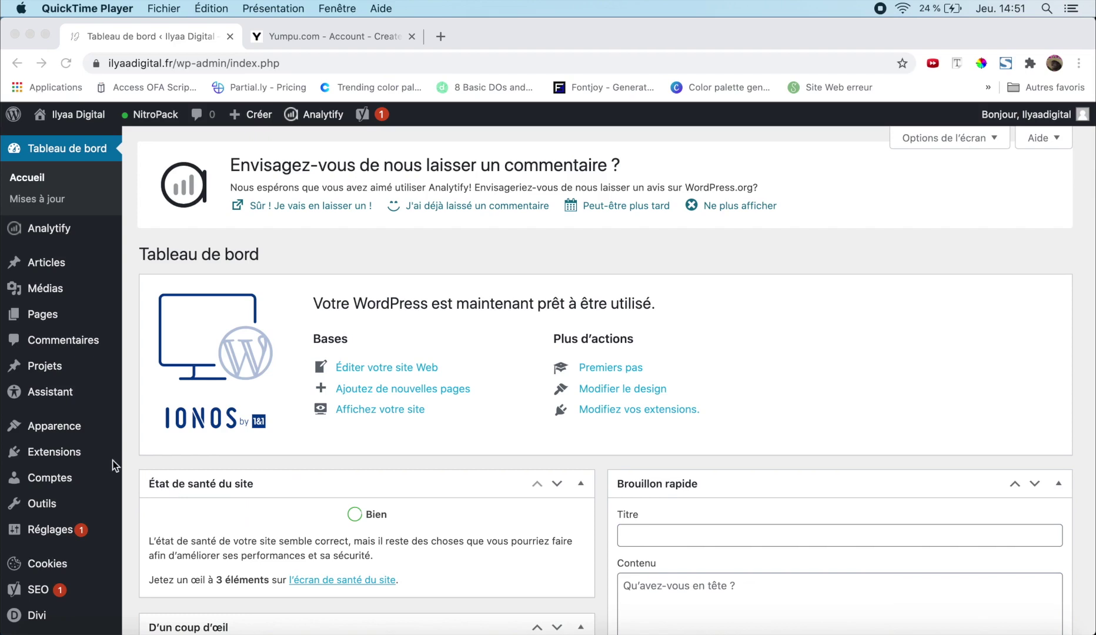
Upload the PDF "Top 10 des erreurs commises par les entrepreneures" to the WordPress media library
{"action": "left_click", "coordinate": [90, 281]}
{"action": "mouse_move", "coordinate": [52, 291]}
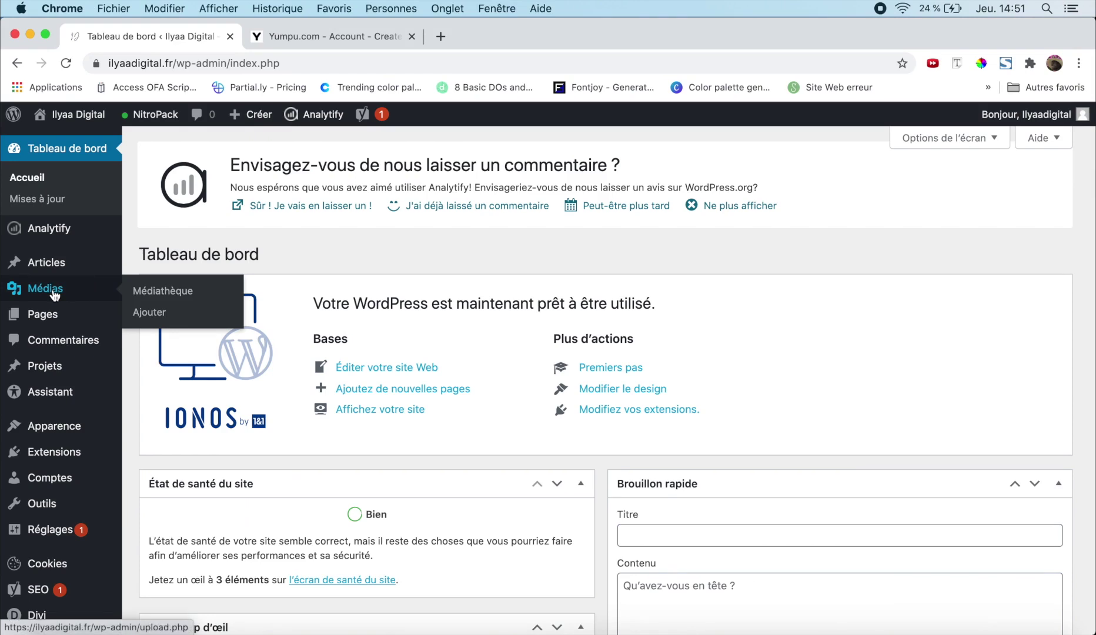
{"action": "left_click", "coordinate": [160, 312]}
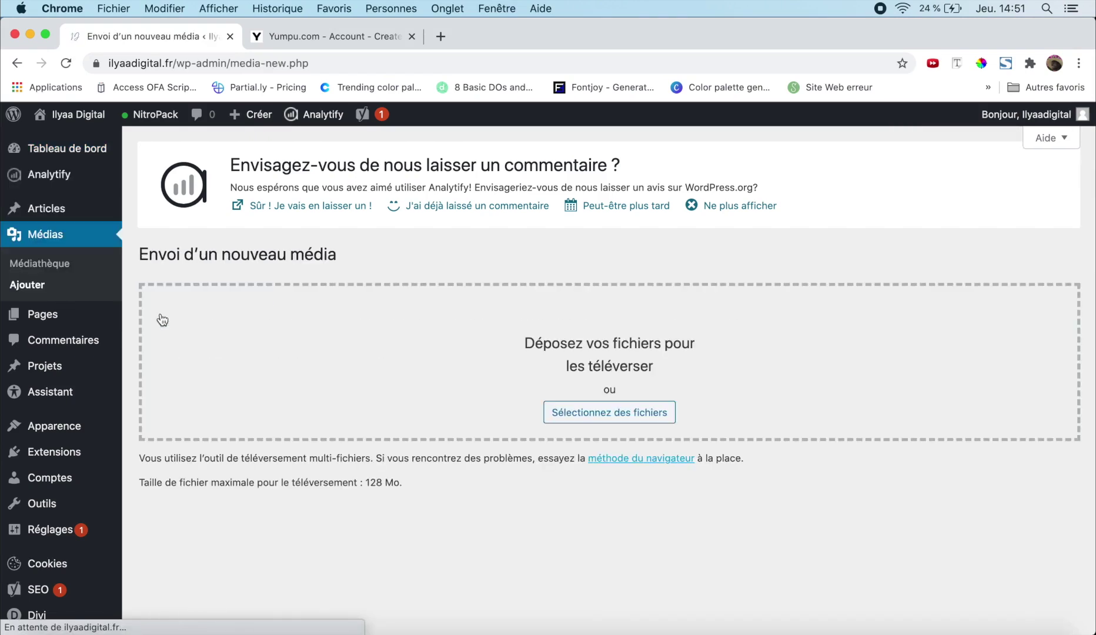
{"action": "left_click", "coordinate": [590, 416]}
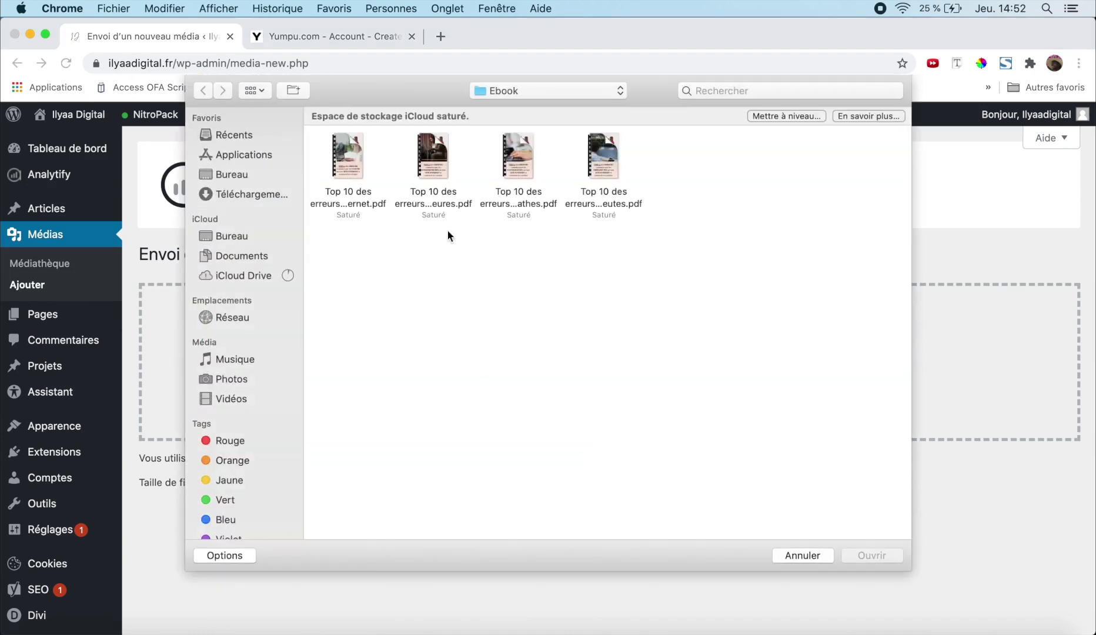
{"action": "left_click", "coordinate": [443, 157]}
{"action": "left_click", "coordinate": [864, 555]}
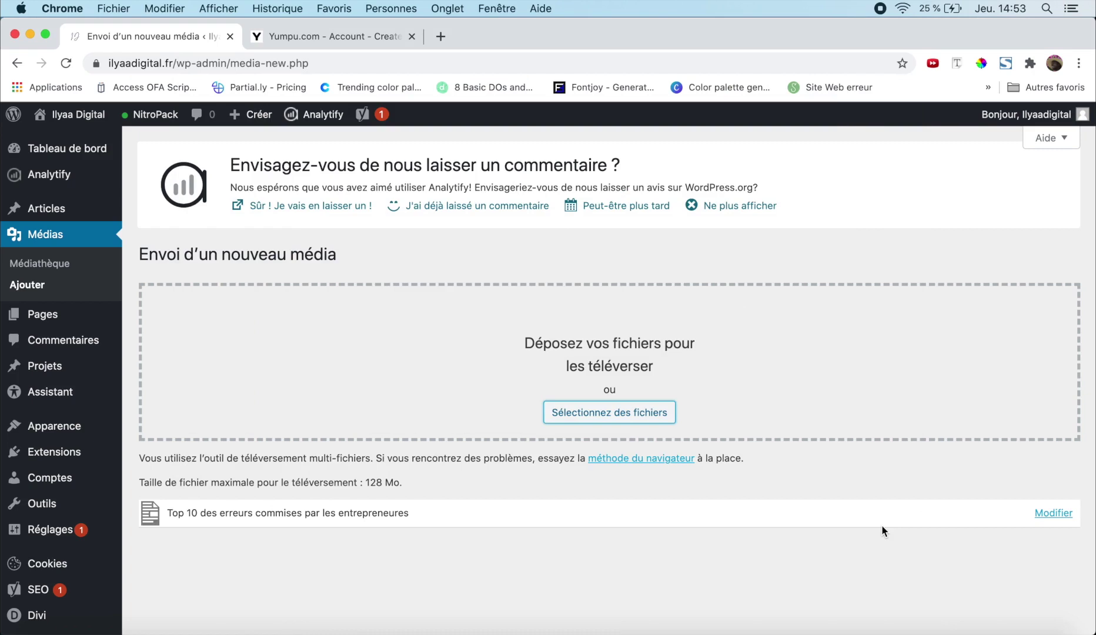
Copy the uploaded PDF's file URL and paste it below the iframe code in the Pages document
{"action": "left_click", "coordinate": [1052, 514]}
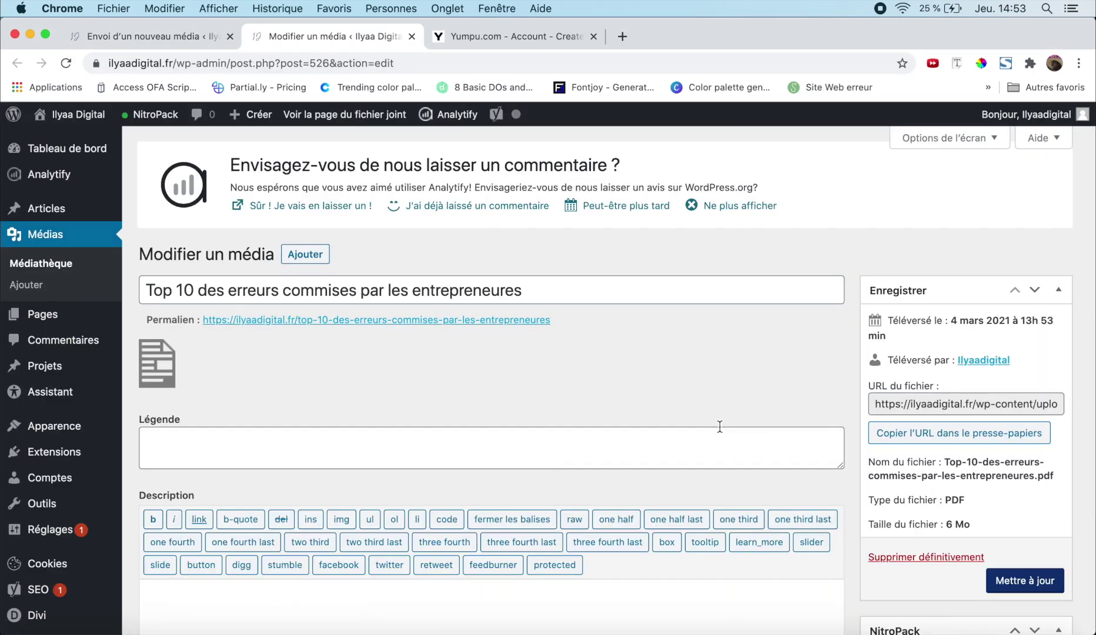
{"action": "scroll", "coordinate": [720, 427], "scroll_direction": "down", "scroll_amount": 1}
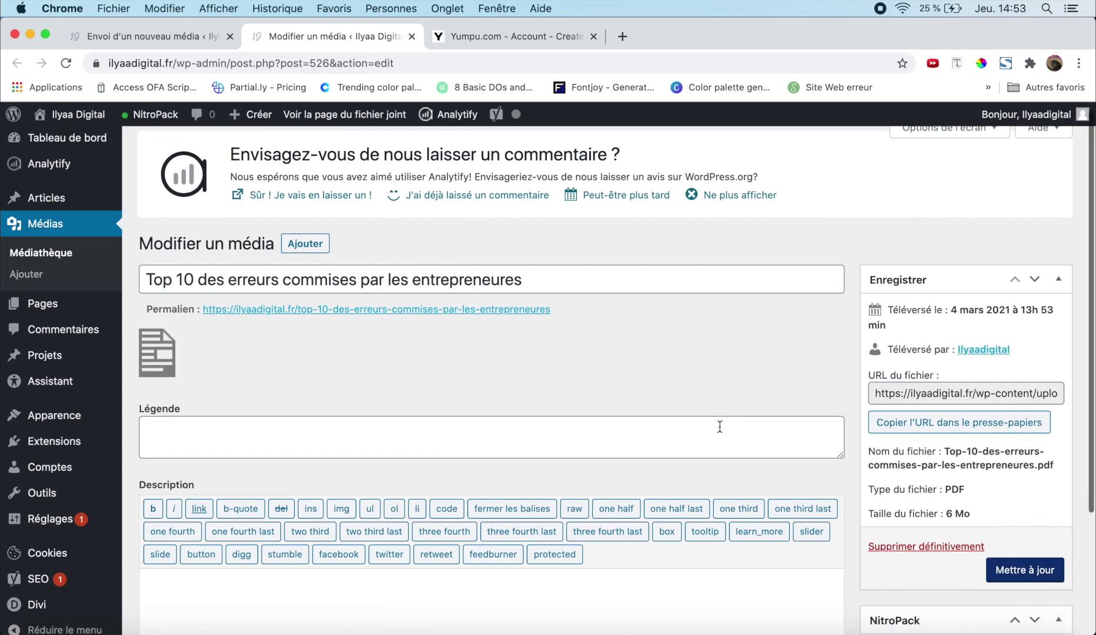
{"action": "left_click", "coordinate": [921, 428]}
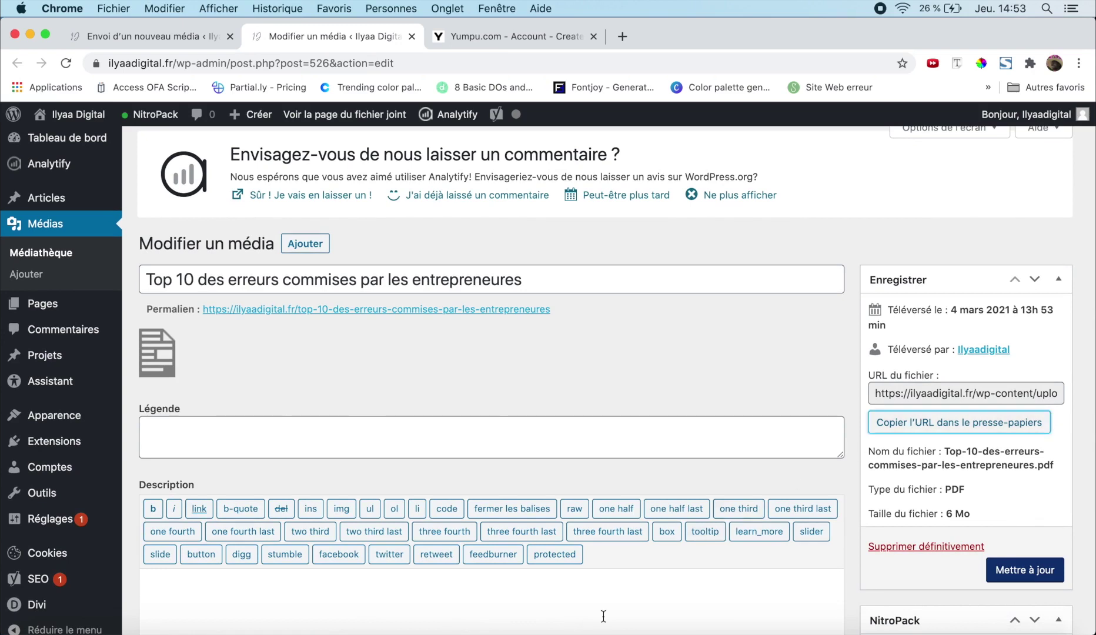
{"action": "left_click", "coordinate": [740, 632]}
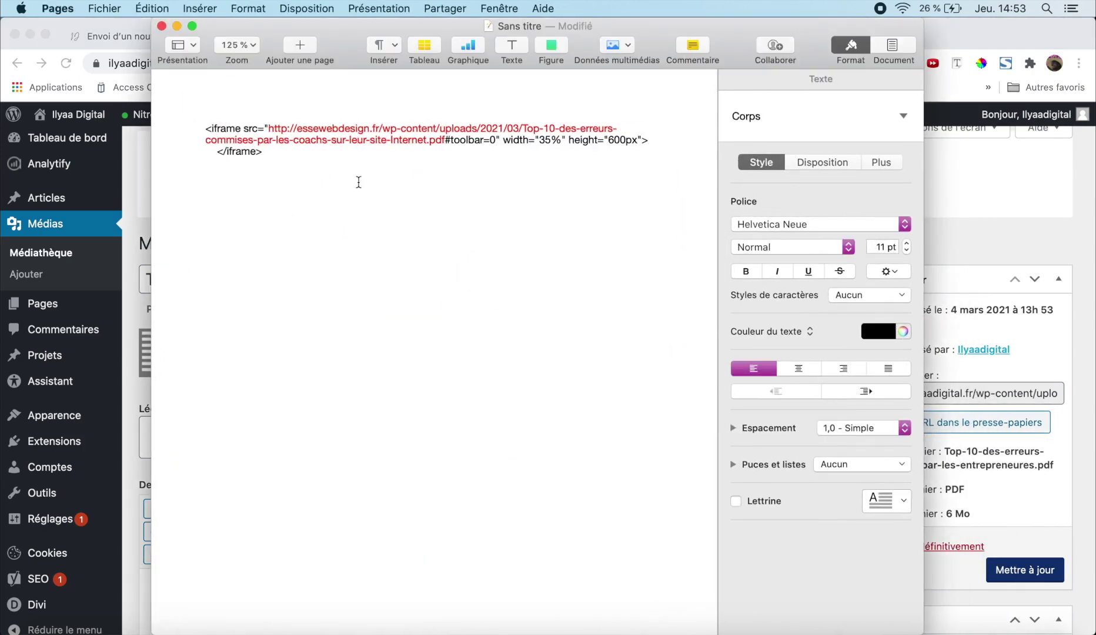
{"action": "type", "text": "https://ilyaadigital.fr/wp-content/uploads/2021/03/Top-10-des-erreurs-commises-par-les-entrepreneures.pdf"}
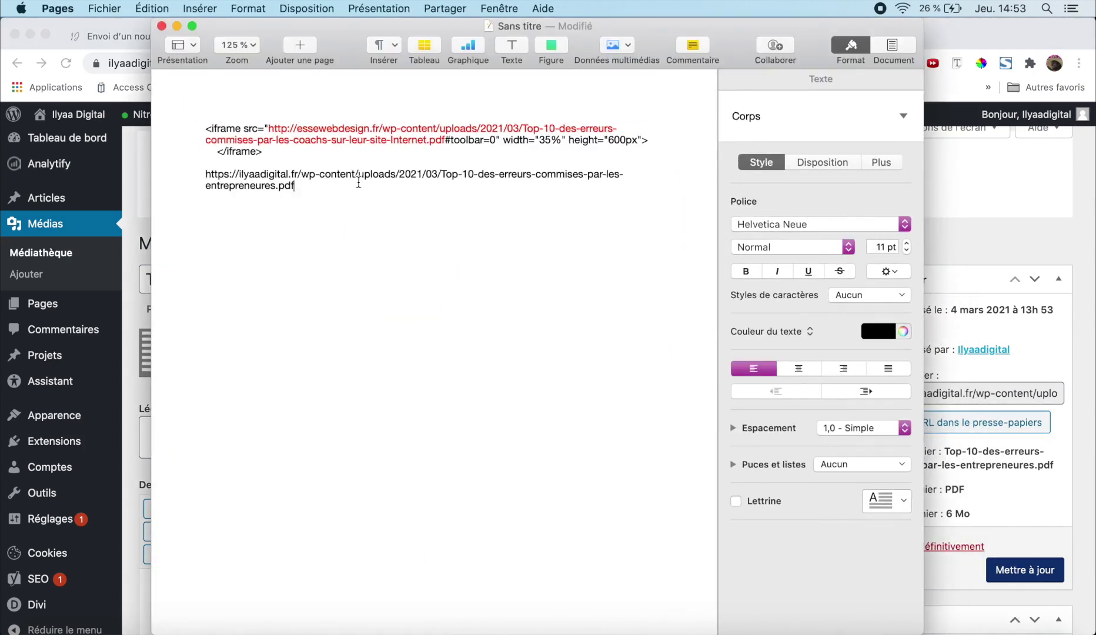
{"action": "left_click", "coordinate": [178, 26]}
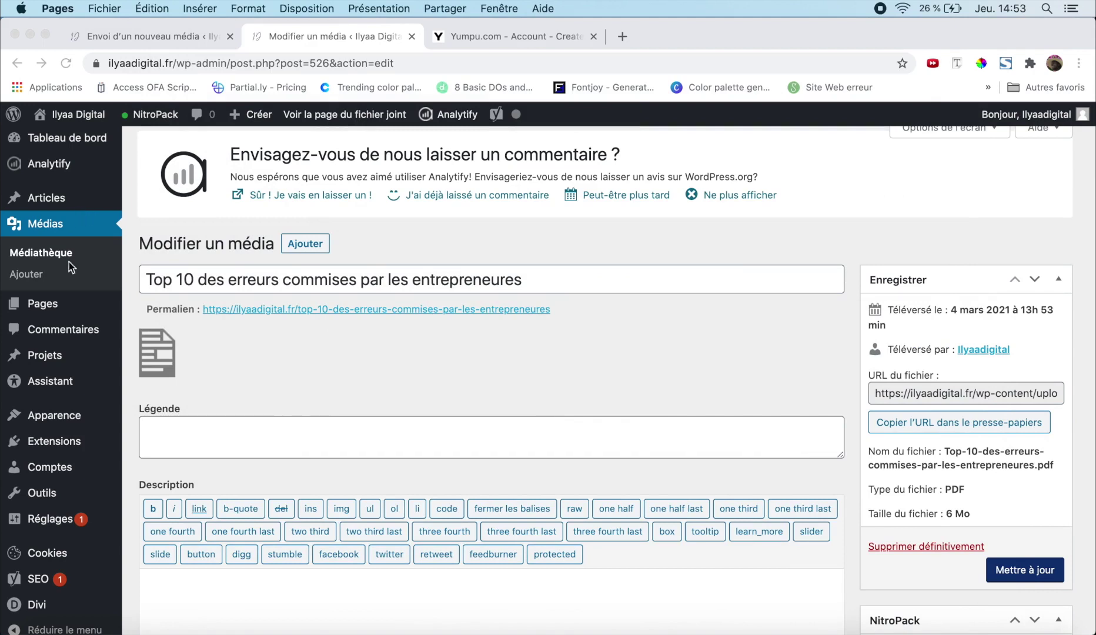
Create a new WordPress page with Divi Builder, building it from scratch
{"action": "left_click", "coordinate": [68, 299]}
{"action": "mouse_move", "coordinate": [59, 307]}
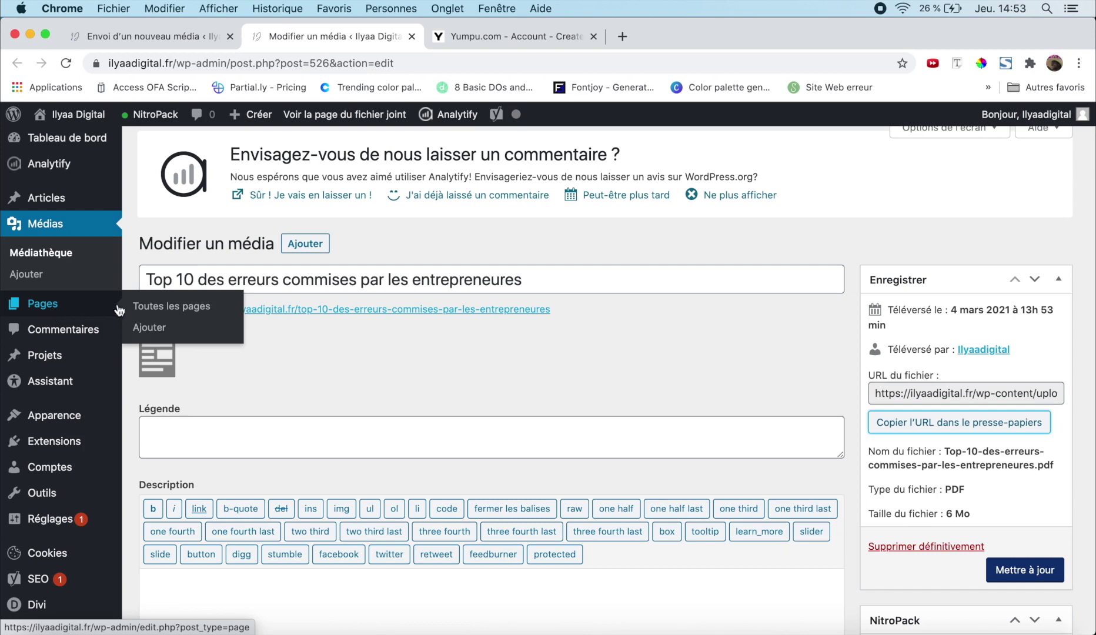
{"action": "left_click", "coordinate": [156, 329]}
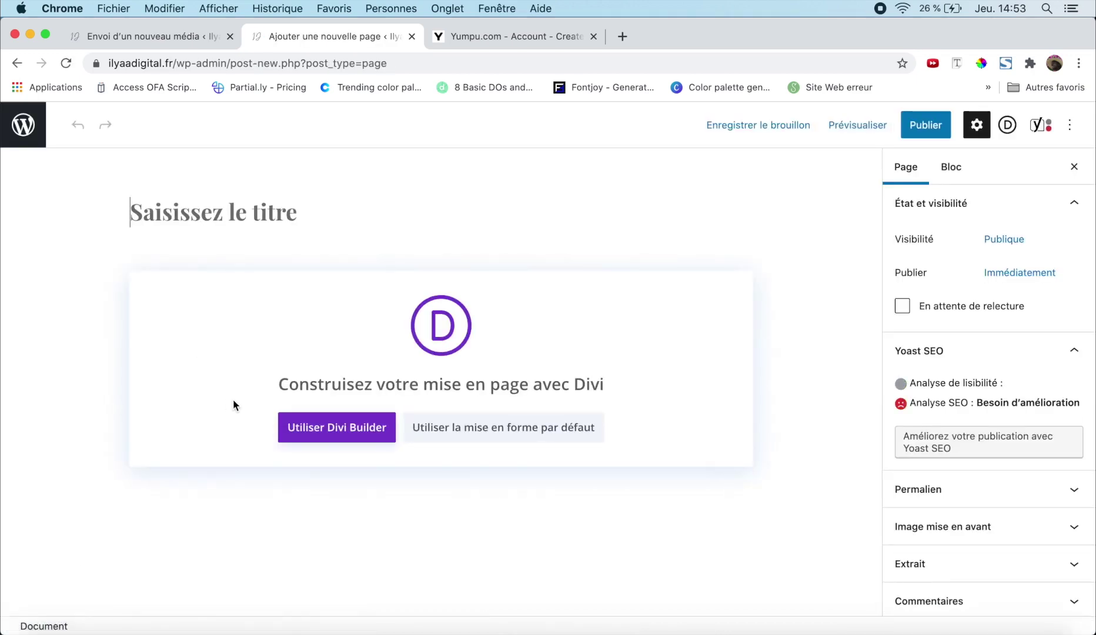
{"action": "left_click", "coordinate": [324, 428]}
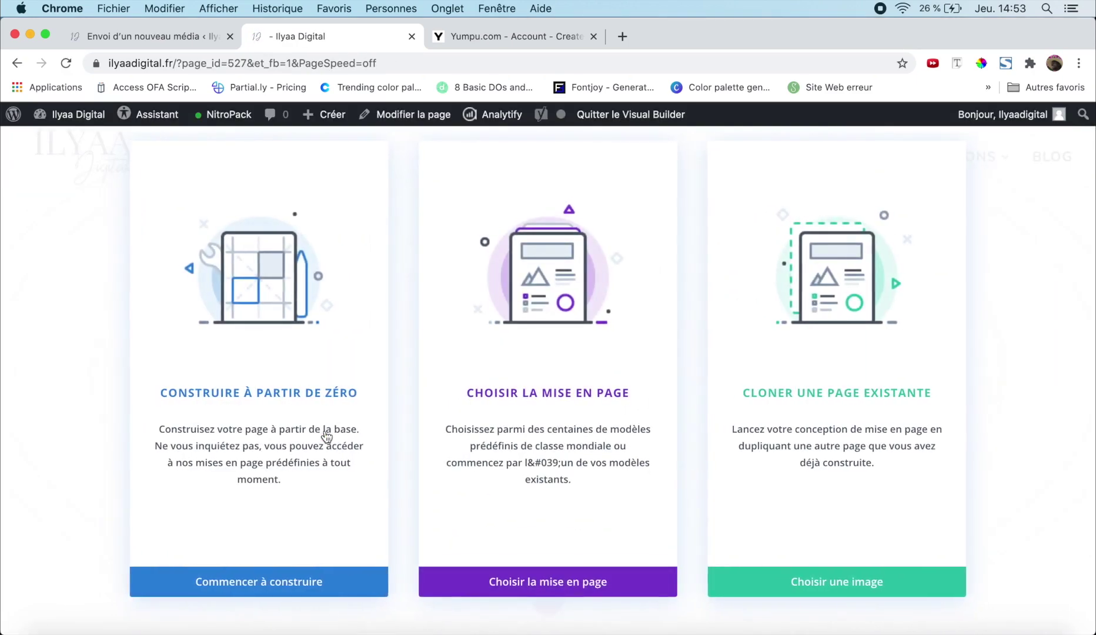
{"action": "left_click", "coordinate": [326, 436]}
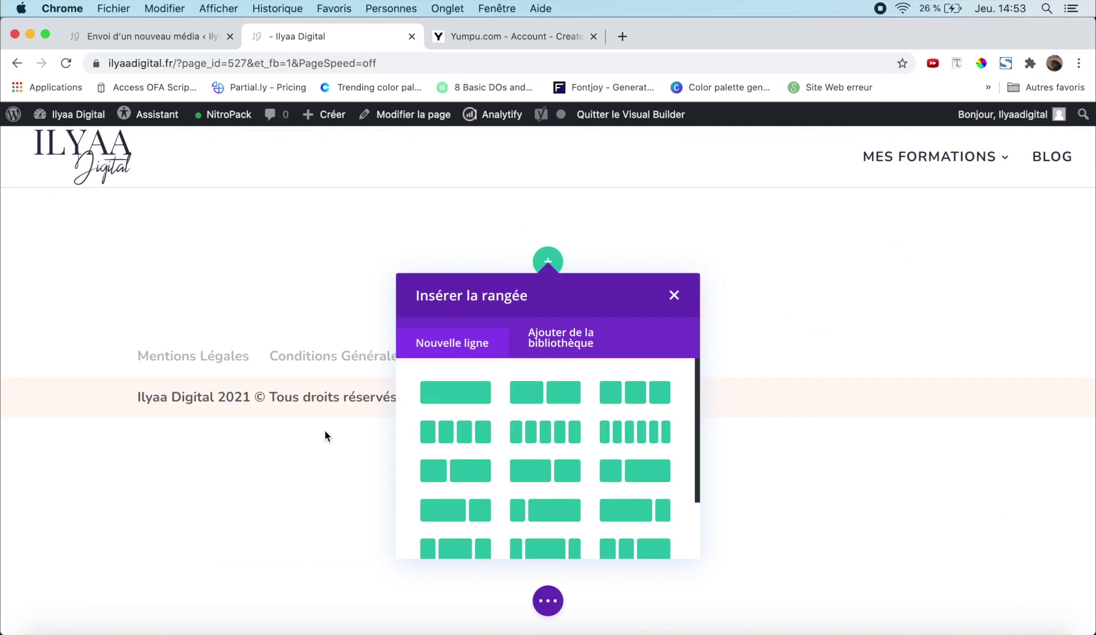
Insert a single-column row in the new page and add a Code module to it
{"action": "left_click", "coordinate": [472, 394]}
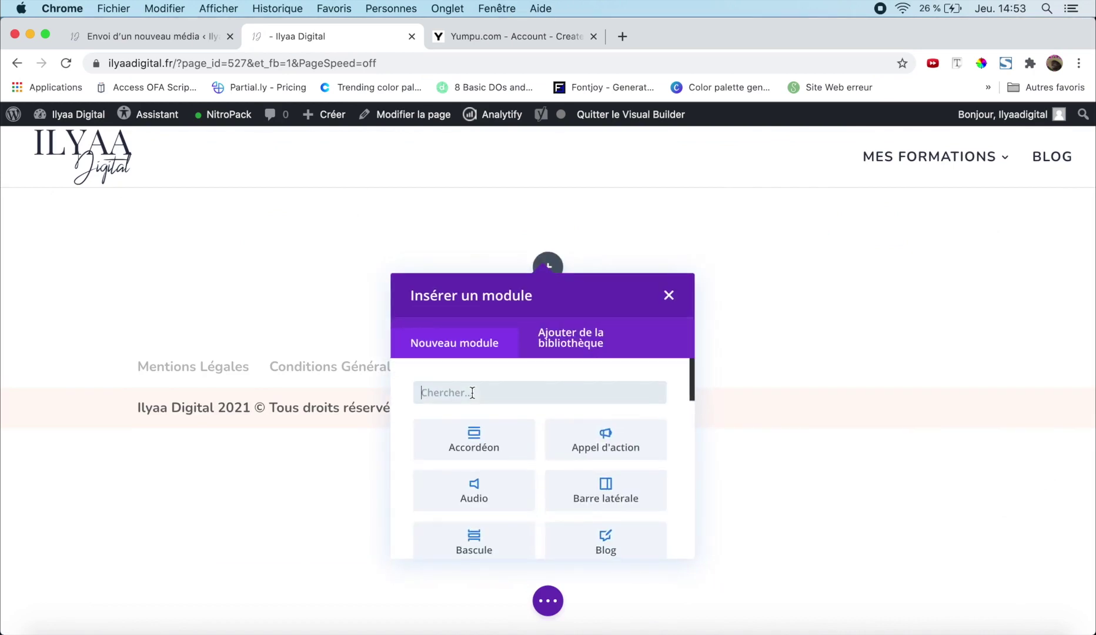
{"action": "type", "text": "c"}
{"action": "key", "text": "BackSpace"}
{"action": "type", "text": "code"}
{"action": "left_click", "coordinate": [476, 440]}
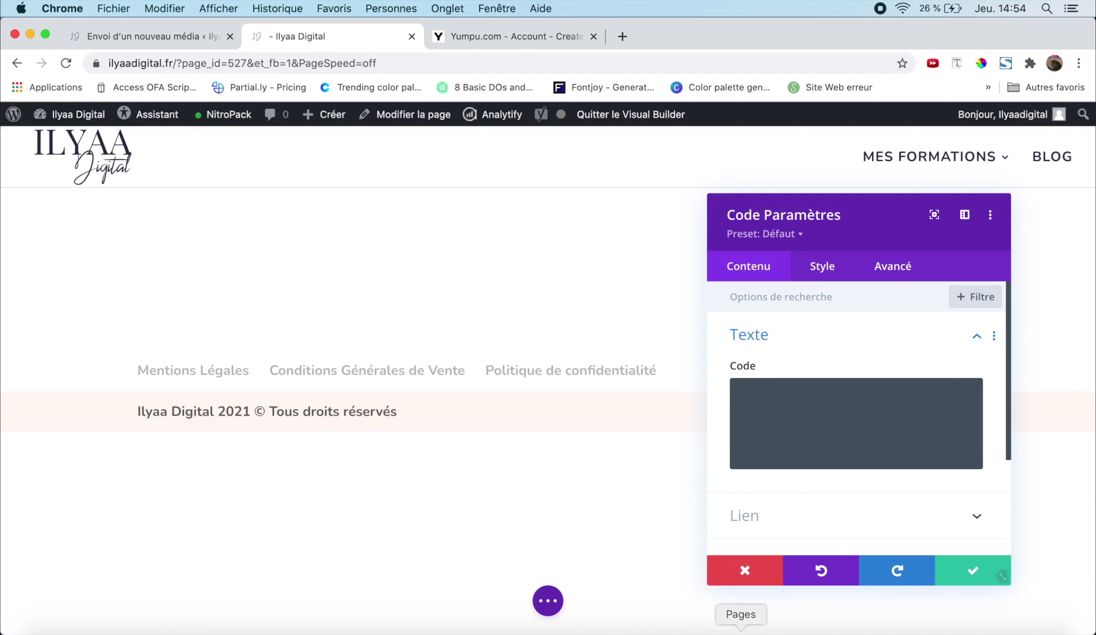
Copy the iframe code from the Pages document and paste it into the Code module's code field
{"action": "left_click", "coordinate": [732, 627]}
{"action": "left_click", "coordinate": [298, 185]}
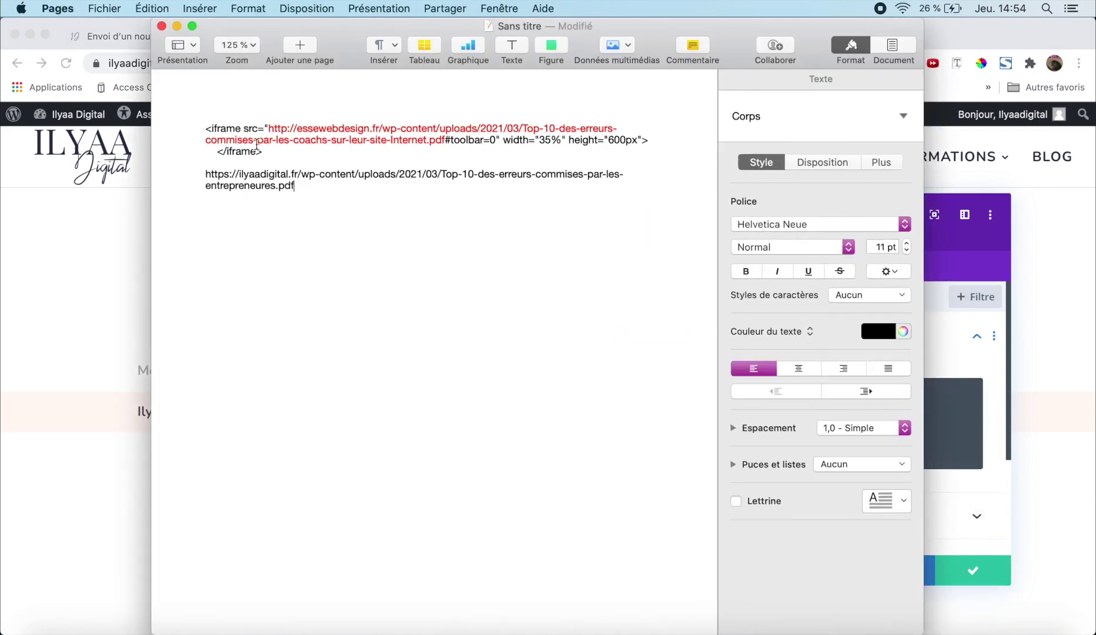
{"action": "left_click_drag", "start_coordinate": [281, 152], "coordinate": [200, 125]}
{"action": "key", "text": "super+c"}
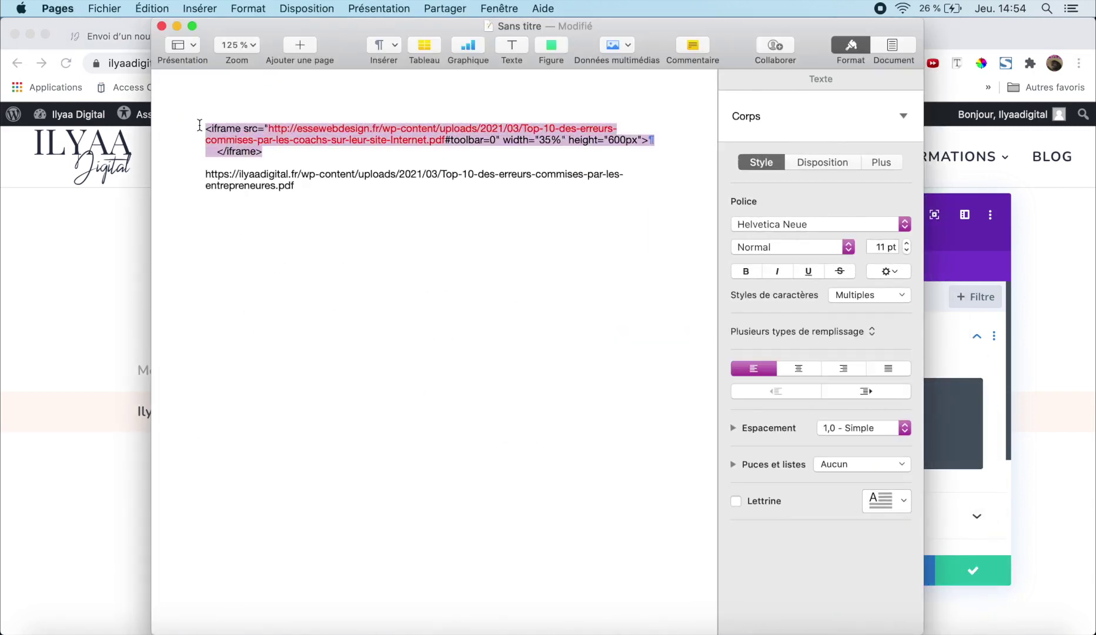
{"action": "left_click", "coordinate": [934, 418]}
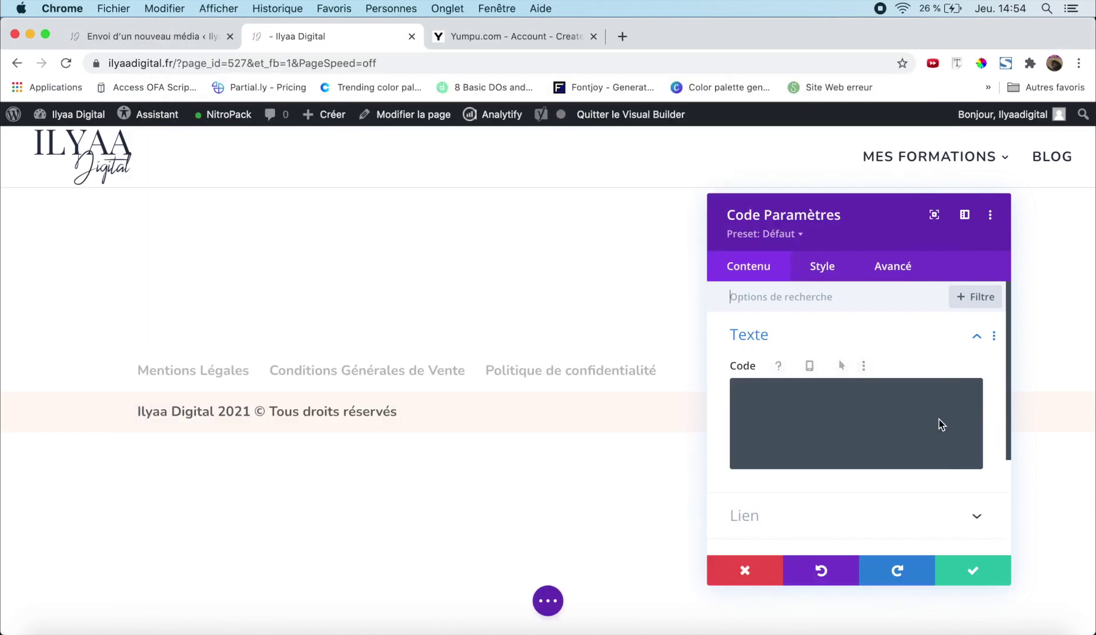
{"action": "left_click", "coordinate": [921, 393]}
{"action": "key", "text": "super+v"}
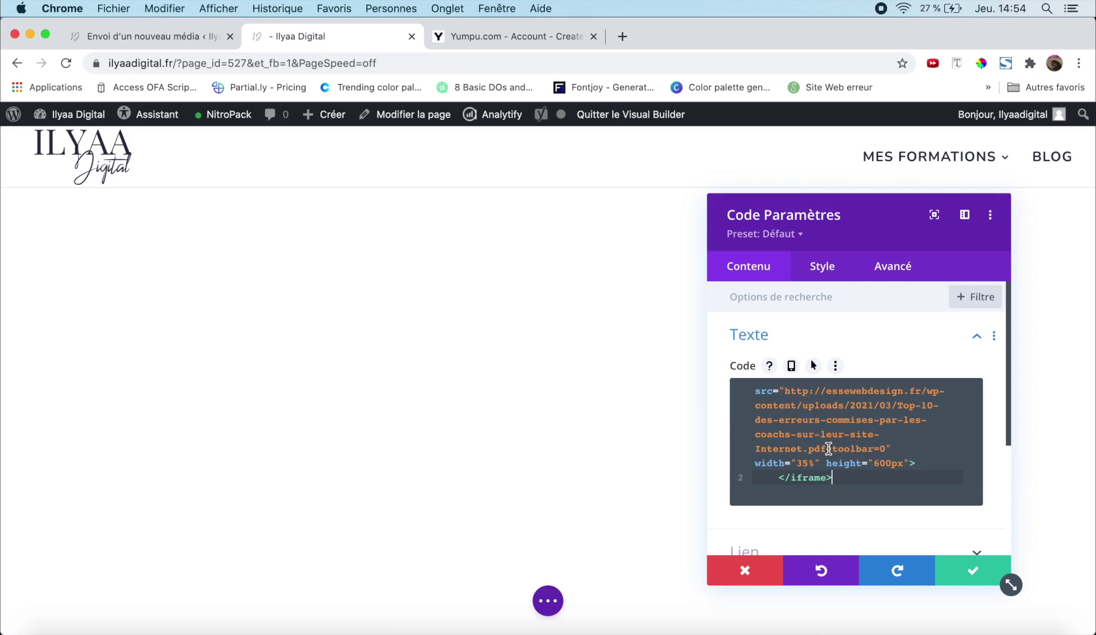
Copy the uploaded PDF's URL from the Pages document and replace the iframe's source address in the Code module with it
{"action": "left_click", "coordinate": [766, 626]}
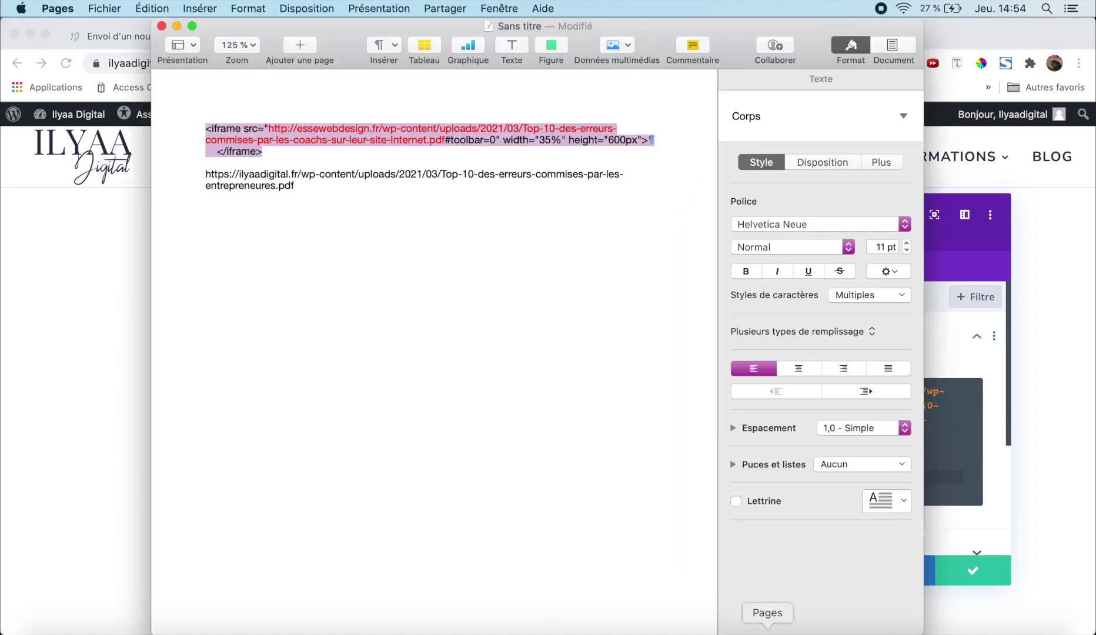
{"action": "left_click_drag", "start_coordinate": [301, 189], "coordinate": [190, 171]}
{"action": "key", "text": "super+c"}
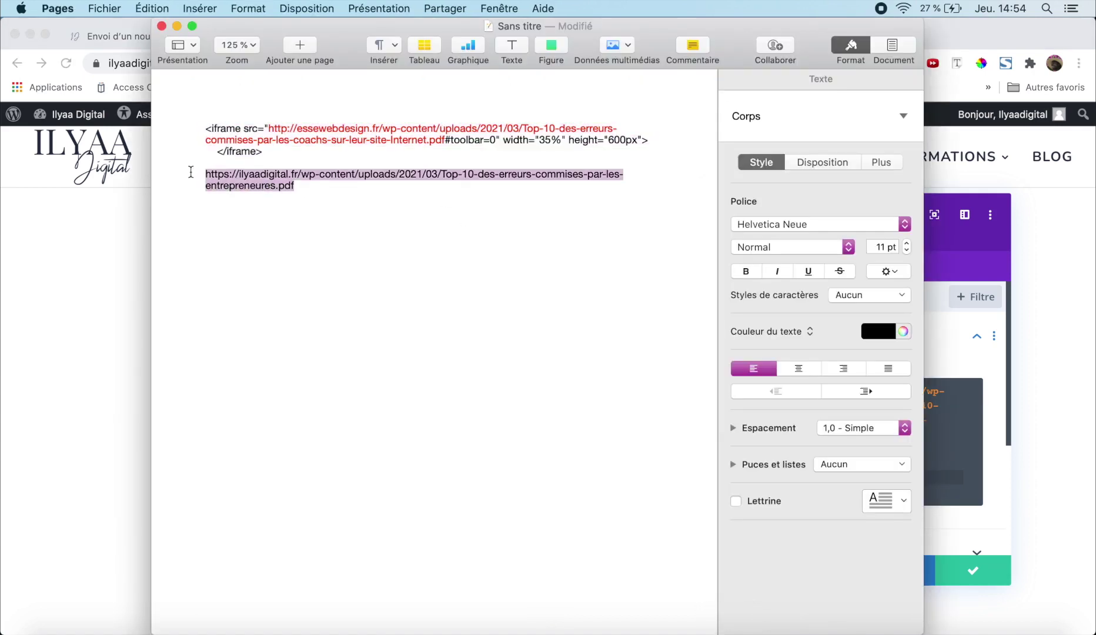
{"action": "left_click", "coordinate": [176, 26]}
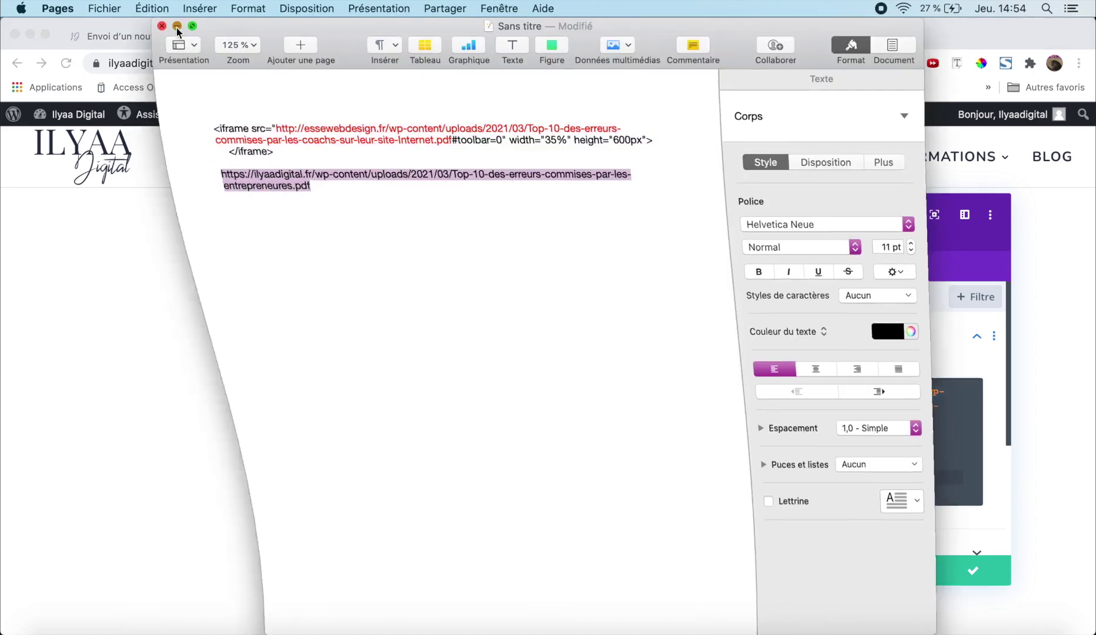
{"action": "left_click", "coordinate": [826, 449]}
{"action": "triple_click", "coordinate": [827, 450]}
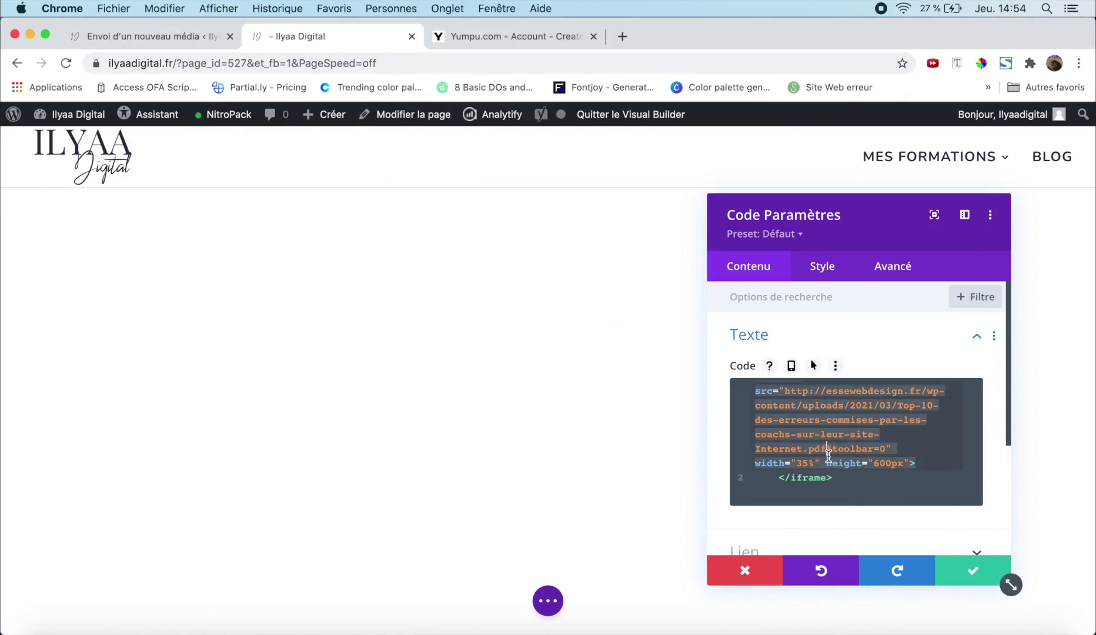
{"action": "left_click_drag", "start_coordinate": [827, 449], "coordinate": [785, 391]}
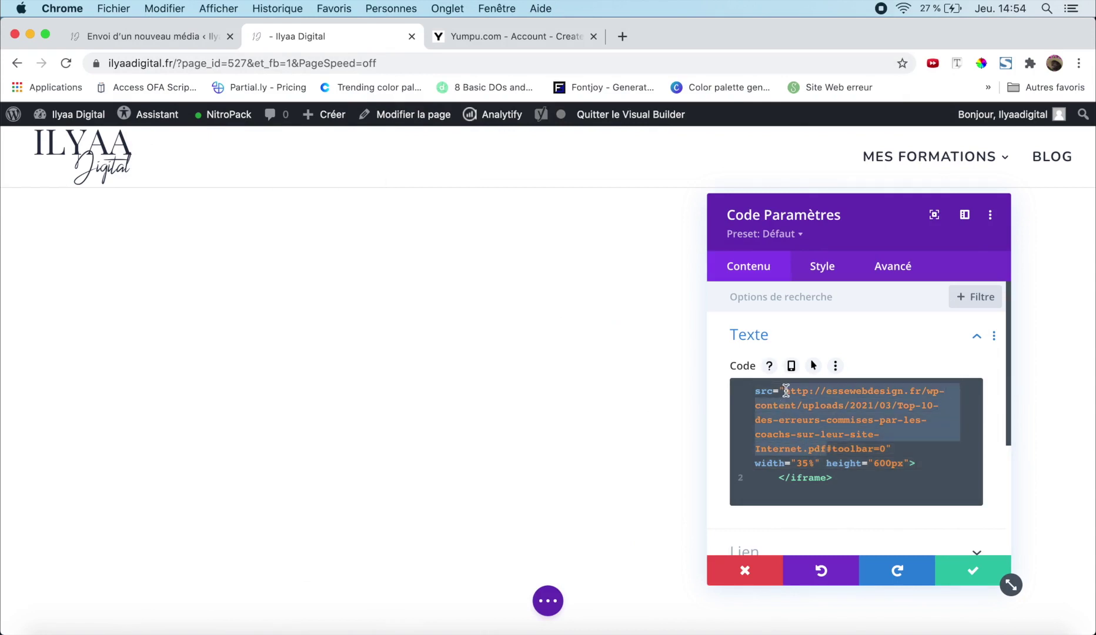
{"action": "key", "text": "super+v"}
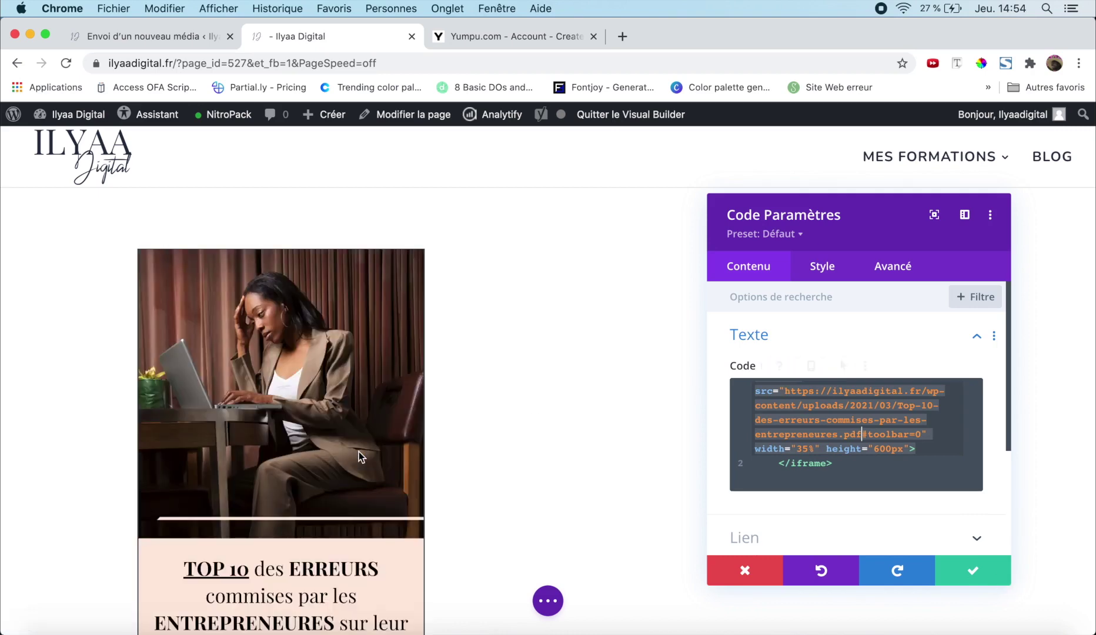
Set the Code module's text alignment to centred so the embedded PDF sits in the middle of the row
{"action": "scroll", "coordinate": [359, 450], "scroll_direction": "down", "scroll_amount": 10}
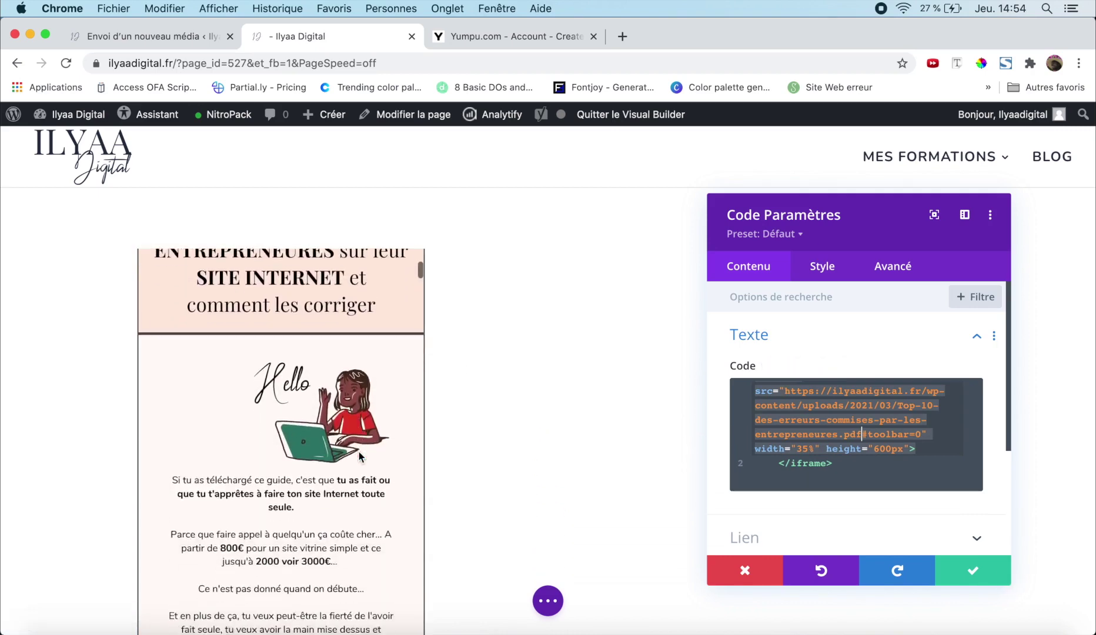
{"action": "scroll", "coordinate": [358, 451], "scroll_direction": "down", "scroll_amount": 10}
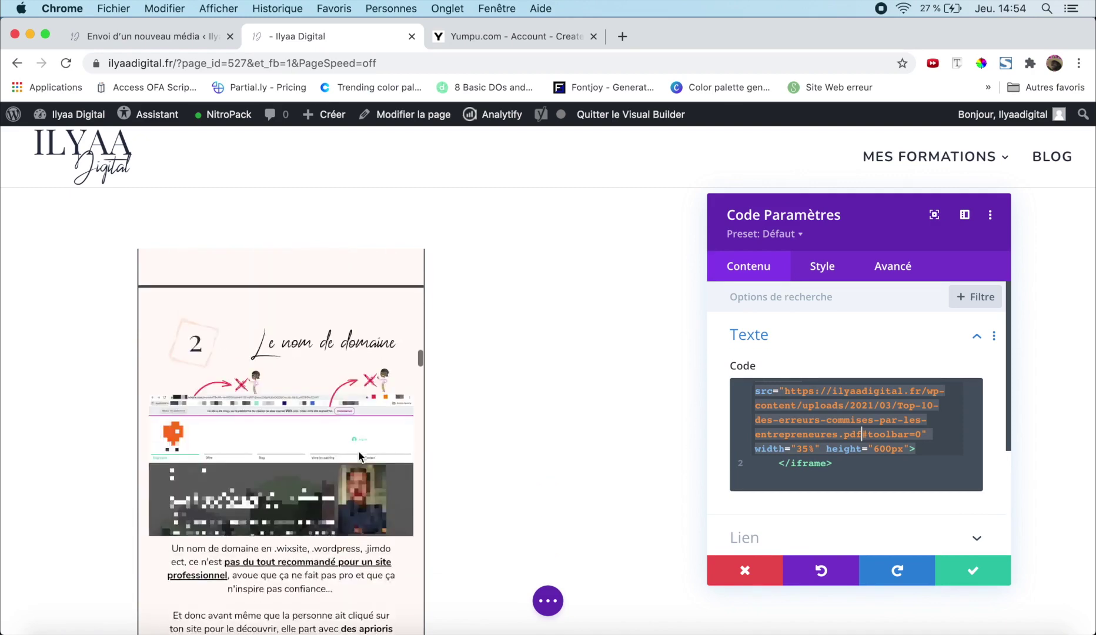
{"action": "scroll", "coordinate": [359, 451], "scroll_direction": "up", "scroll_amount": 5}
{"action": "scroll", "coordinate": [359, 451], "scroll_direction": "up", "scroll_amount": 8}
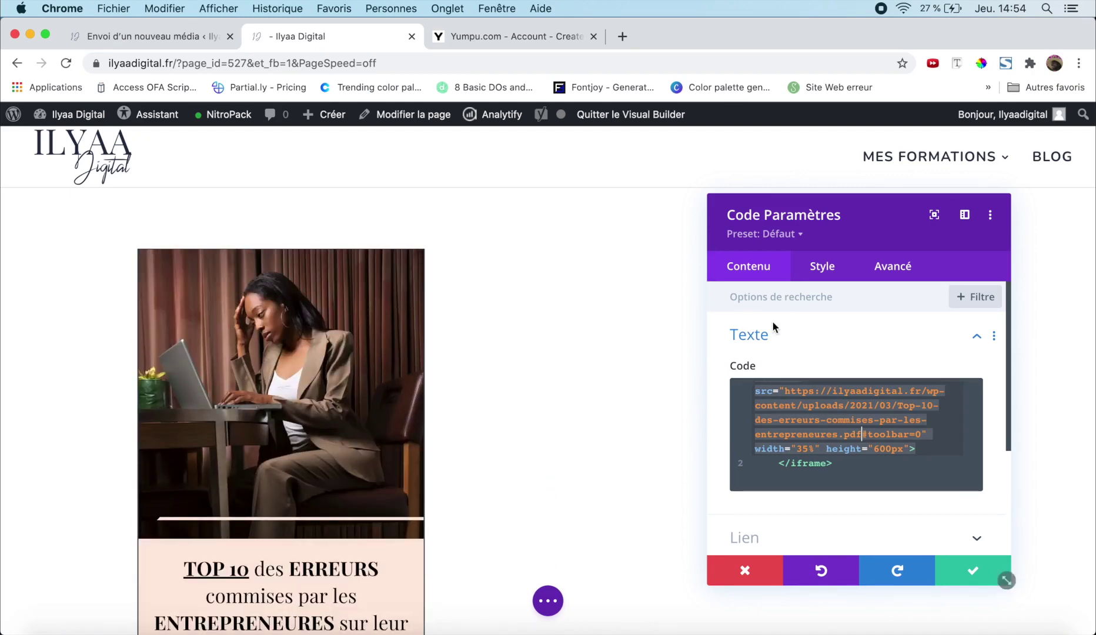
{"action": "left_click", "coordinate": [813, 276]}
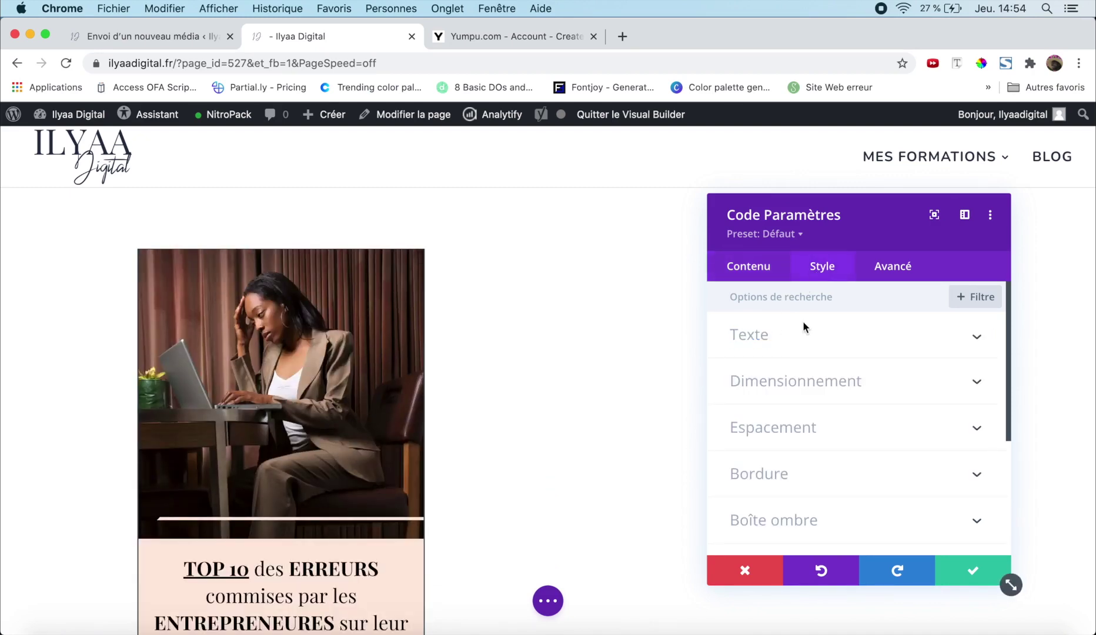
{"action": "left_click", "coordinate": [803, 340]}
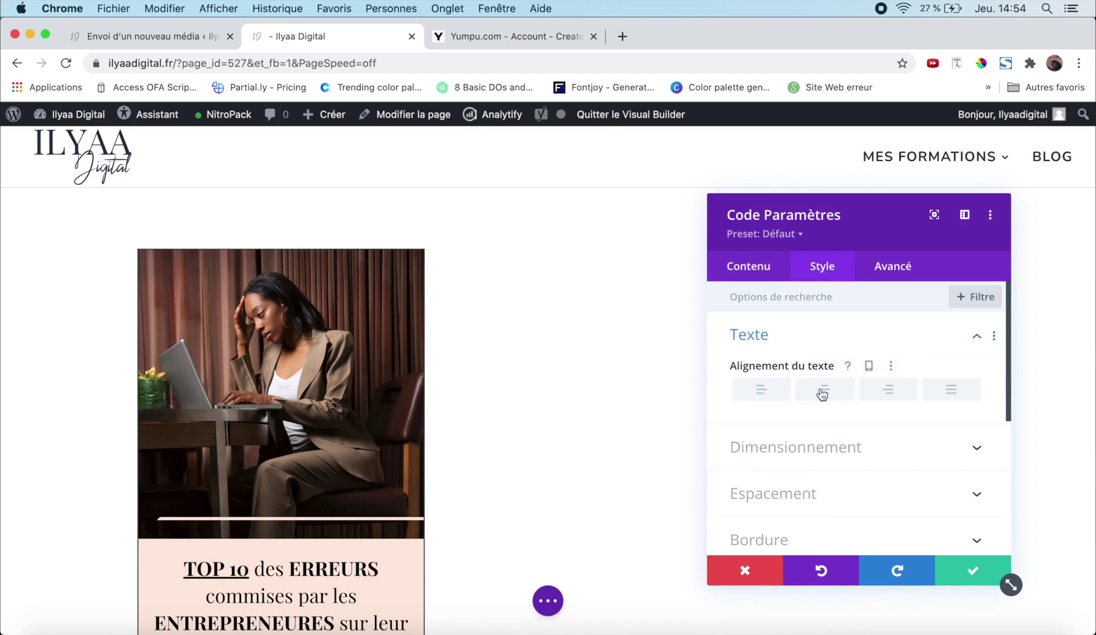
{"action": "left_click", "coordinate": [824, 391]}
Set the iframe's width to 100% in the Code module's code
{"action": "left_click", "coordinate": [761, 267]}
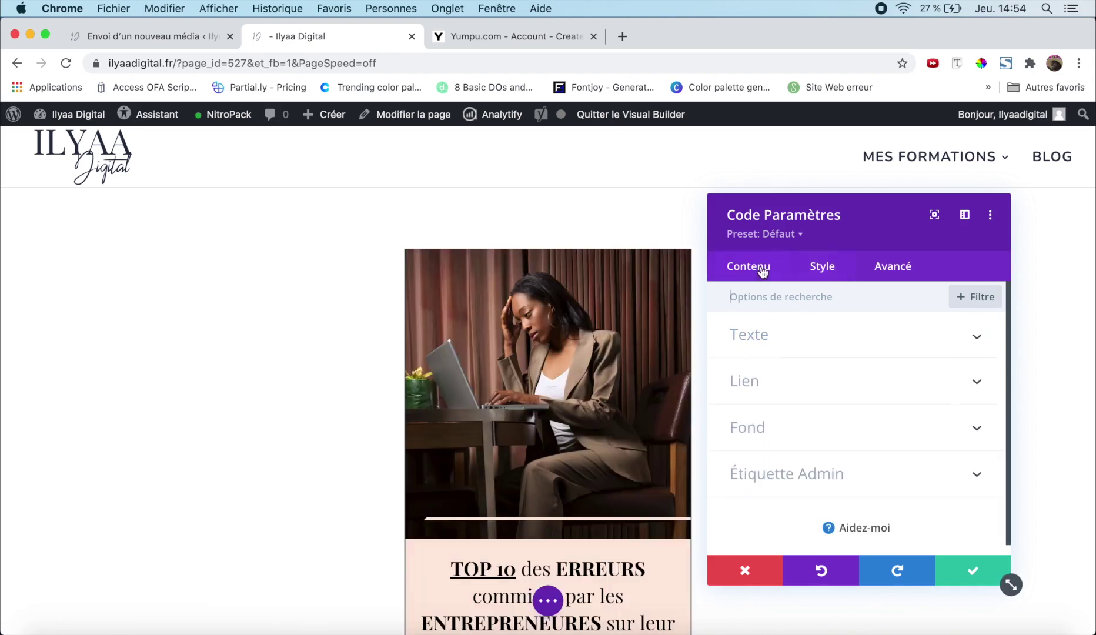
{"action": "left_click", "coordinate": [757, 340]}
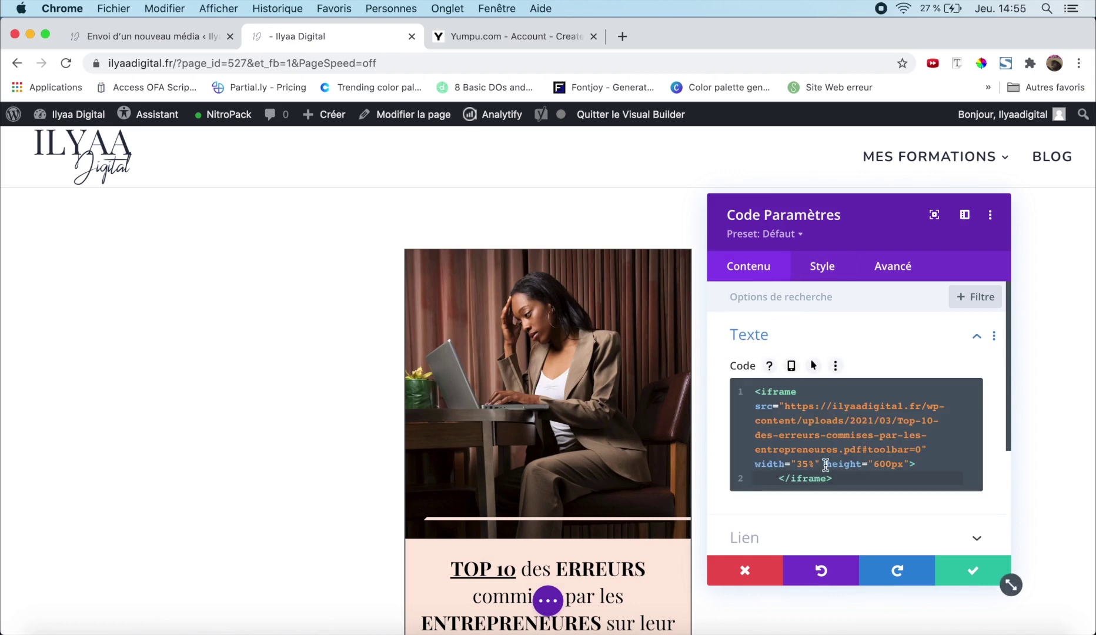
{"action": "scroll", "coordinate": [276, 341], "scroll_direction": "down", "scroll_amount": 3}
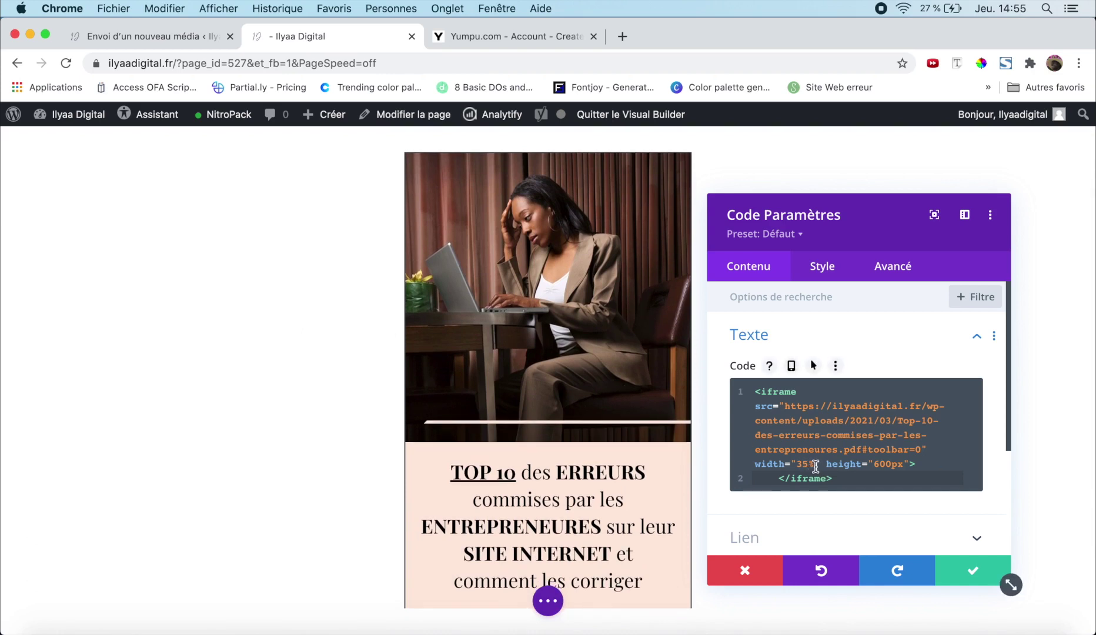
{"action": "left_click_drag", "start_coordinate": [815, 466], "coordinate": [799, 466]}
{"action": "type", "text": "100"}
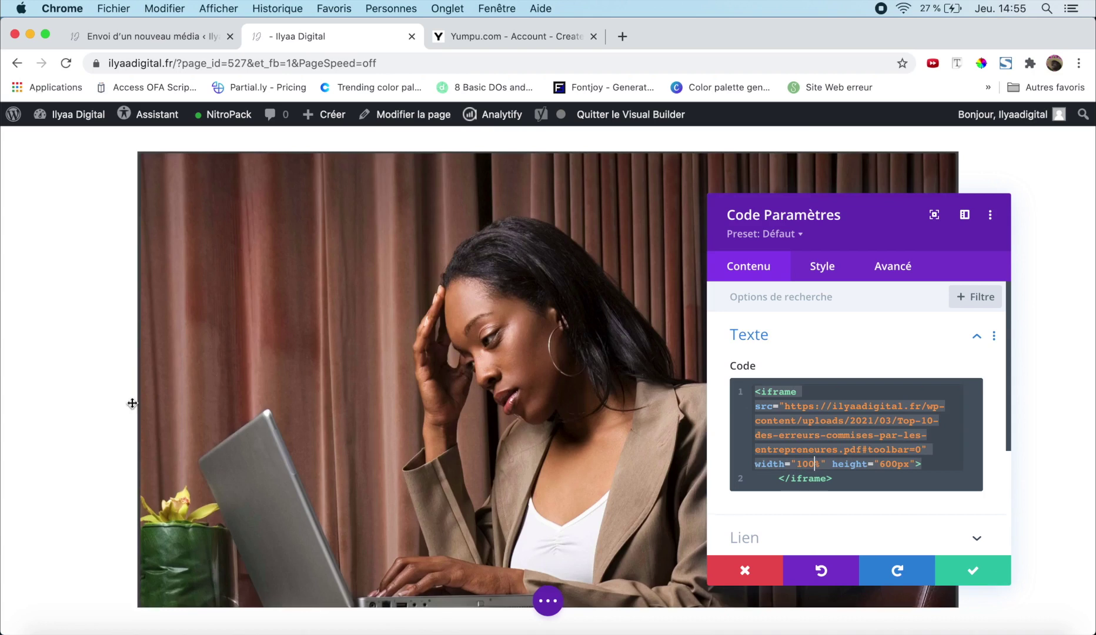
Set the iframe's height to 950px in the Code module's code
{"action": "scroll", "coordinate": [132, 404], "scroll_direction": "down", "scroll_amount": 2}
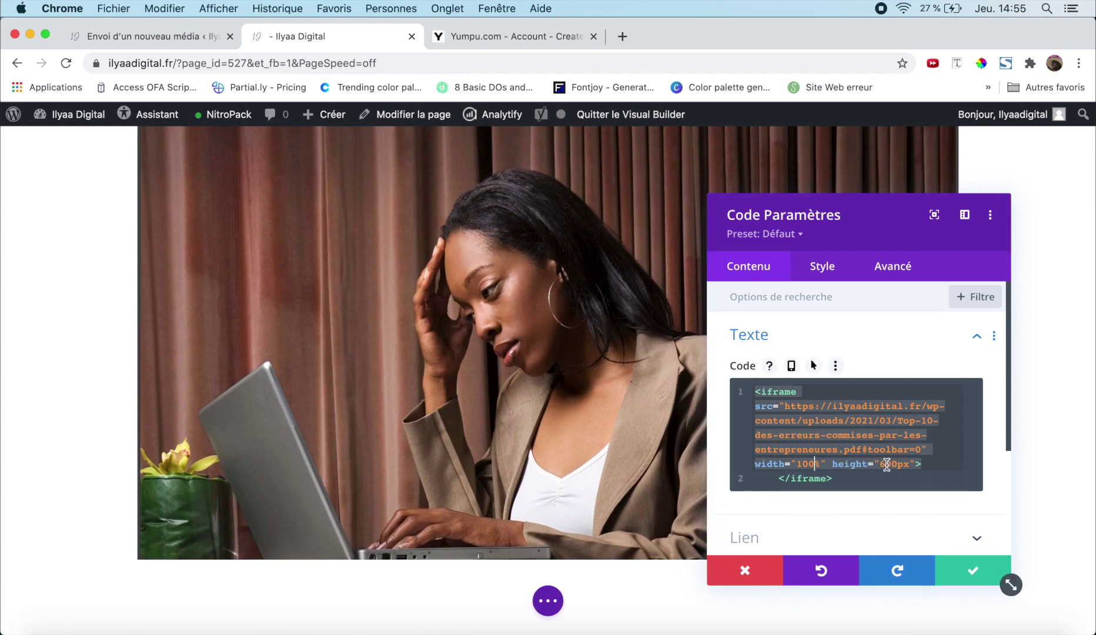
{"action": "left_click_drag", "start_coordinate": [886, 463], "coordinate": [879, 463]}
{"action": "type", "text": "8"}
{"action": "key", "text": "BackSpace"}
{"action": "type", "text": "5"}
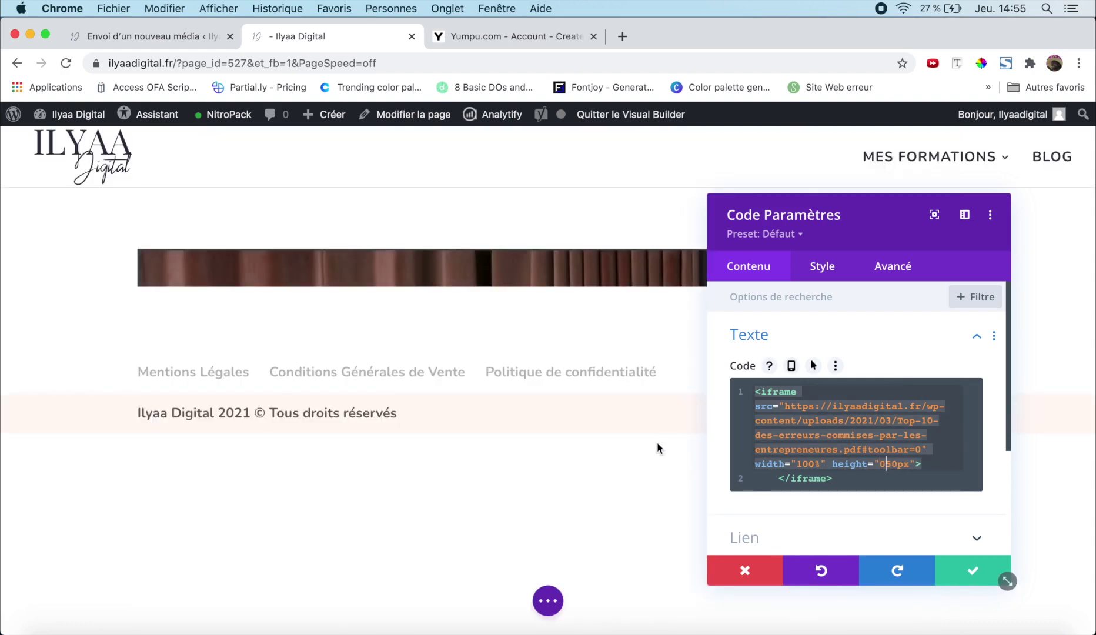
{"action": "key", "text": "BackSpace"}
{"action": "type", "text": "9"}
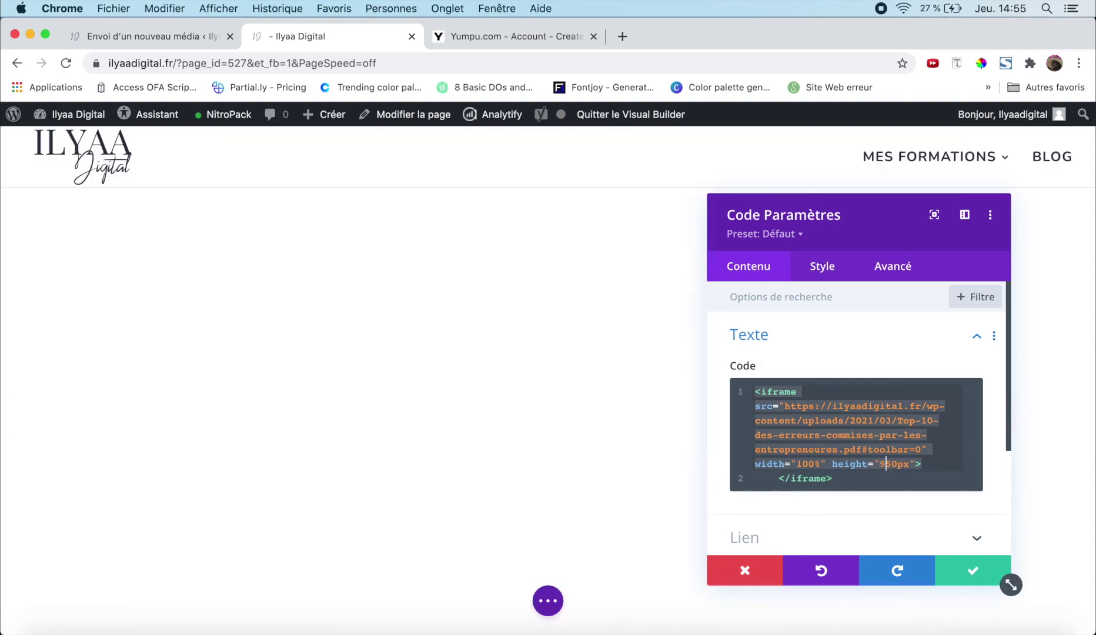
Examine the resized PDF embed on the page and read through its pages
{"action": "scroll", "coordinate": [44, 437], "scroll_direction": "down", "scroll_amount": 3}
{"action": "scroll", "coordinate": [44, 437], "scroll_direction": "up", "scroll_amount": 5}
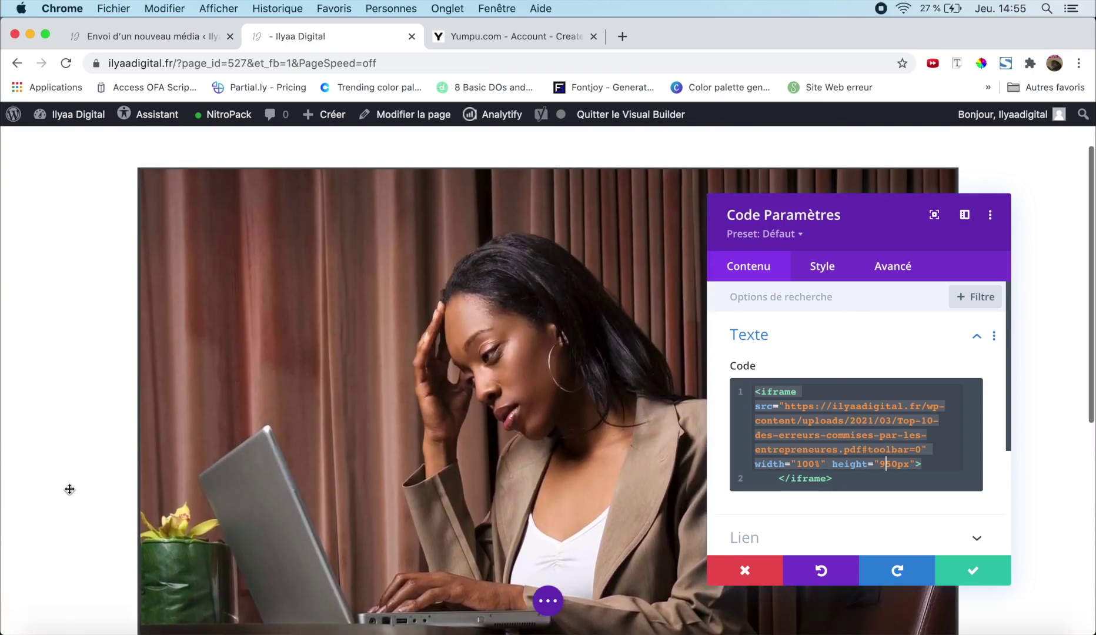
{"action": "scroll", "coordinate": [333, 470], "scroll_direction": "down", "scroll_amount": 10}
{"action": "scroll", "coordinate": [333, 470], "scroll_direction": "down", "scroll_amount": 15}
{"action": "scroll", "coordinate": [332, 470], "scroll_direction": "down", "scroll_amount": 15}
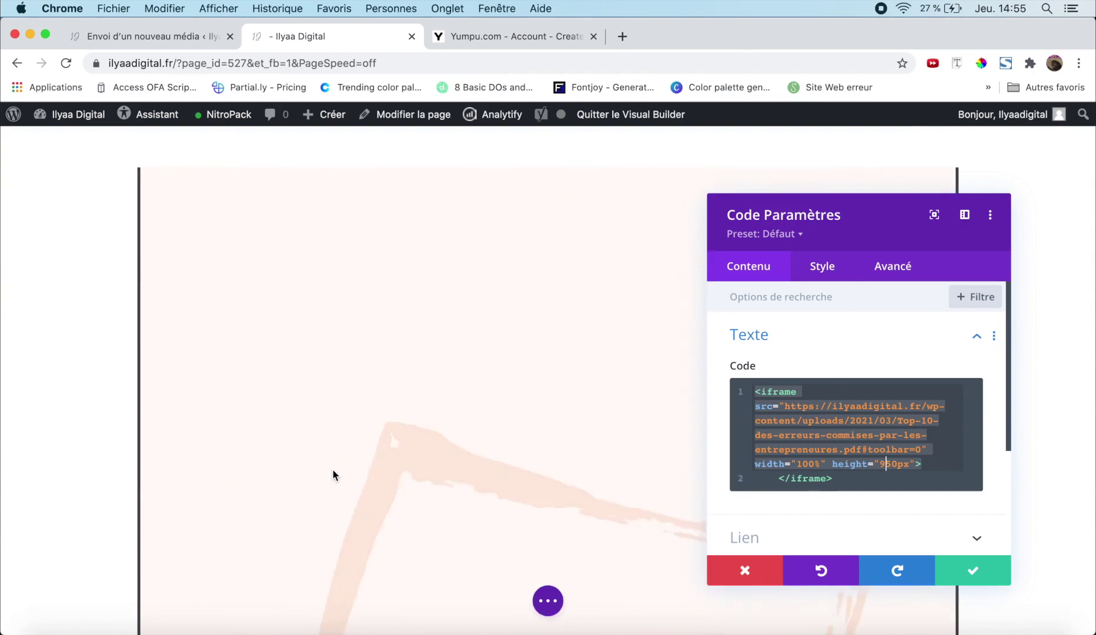
{"action": "scroll", "coordinate": [333, 475], "scroll_direction": "down", "scroll_amount": 15}
{"action": "scroll", "coordinate": [333, 475], "scroll_direction": "down", "scroll_amount": 15}
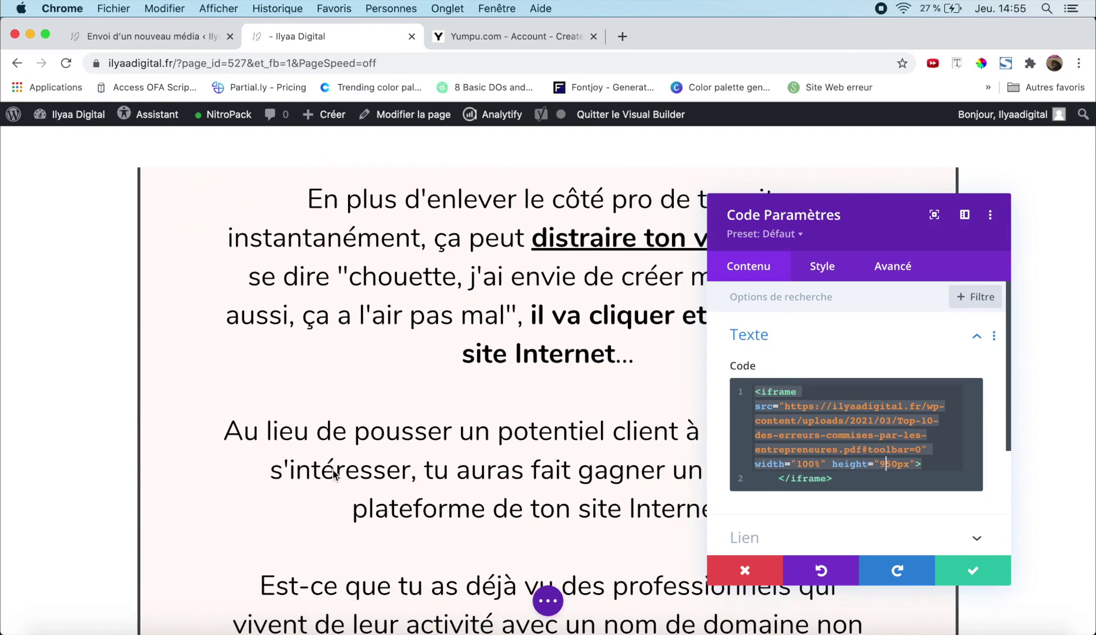
Copy the entire iframe code from the Code module
{"action": "left_click", "coordinate": [845, 484]}
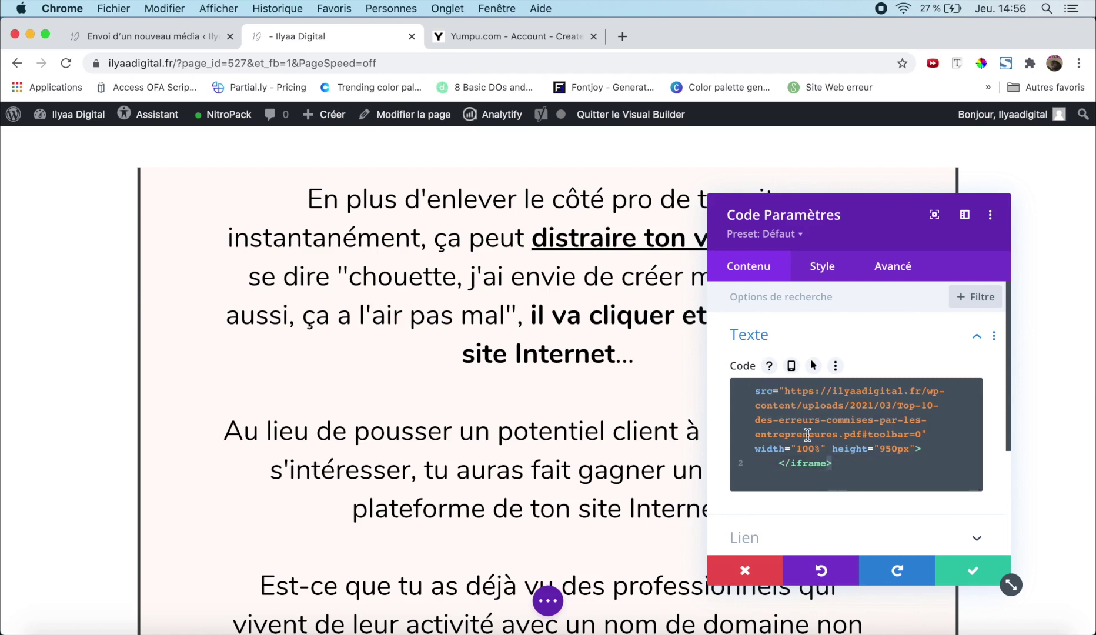
{"action": "left_click_drag", "start_coordinate": [841, 469], "coordinate": [762, 372]}
{"action": "key", "text": "super+c"}
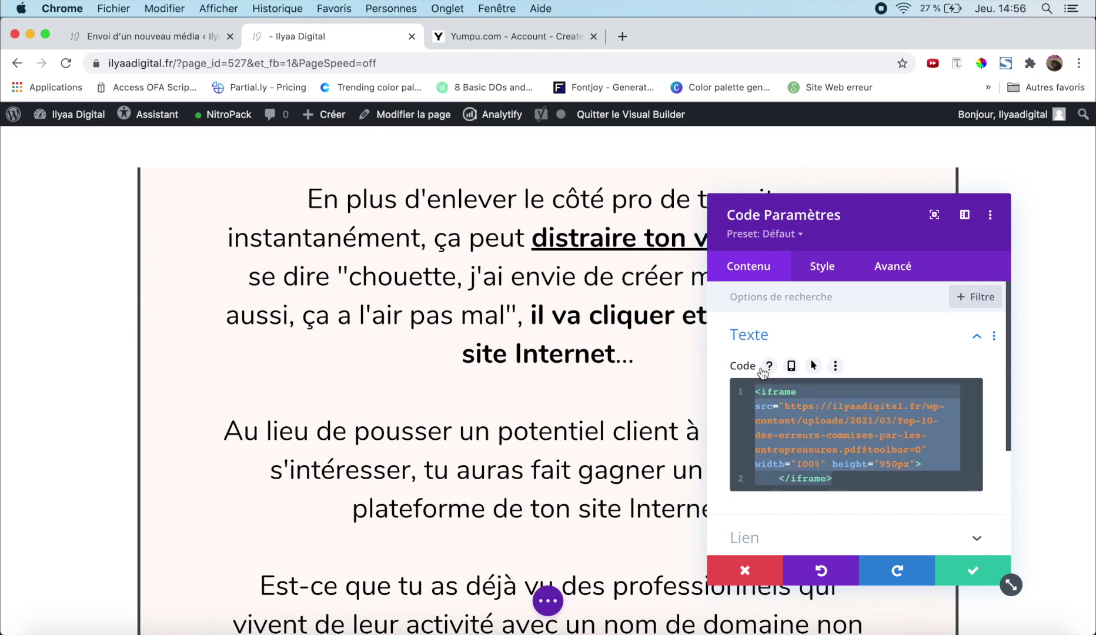
Accept the Code module's settings and exit the Visual Builder, discarding the page's unsaved changes
{"action": "left_click", "coordinate": [973, 570]}
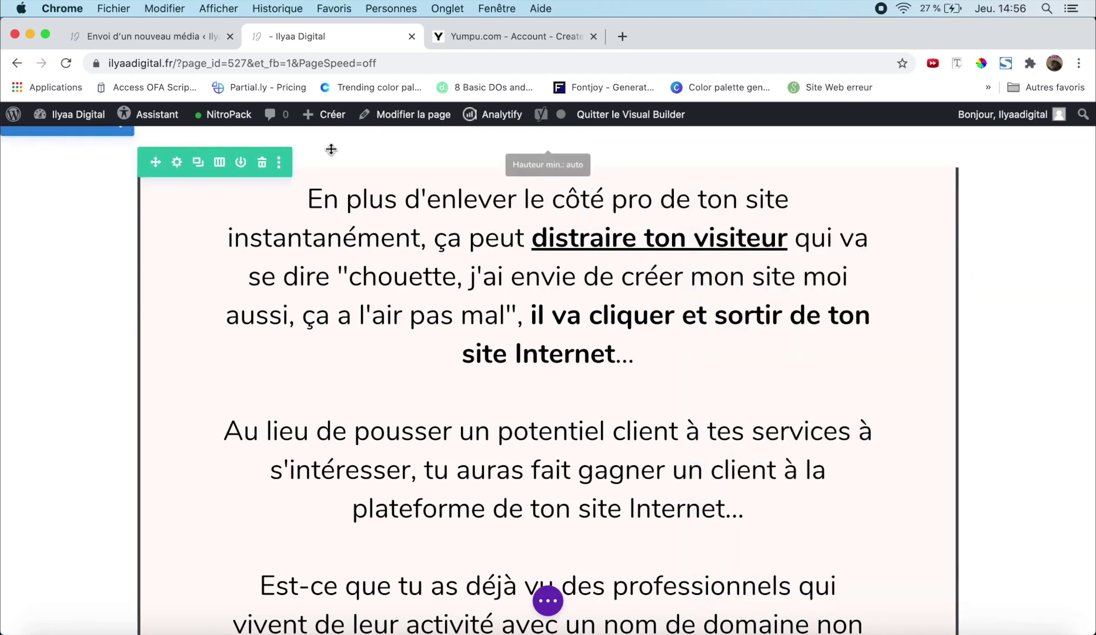
{"action": "left_click", "coordinate": [613, 114]}
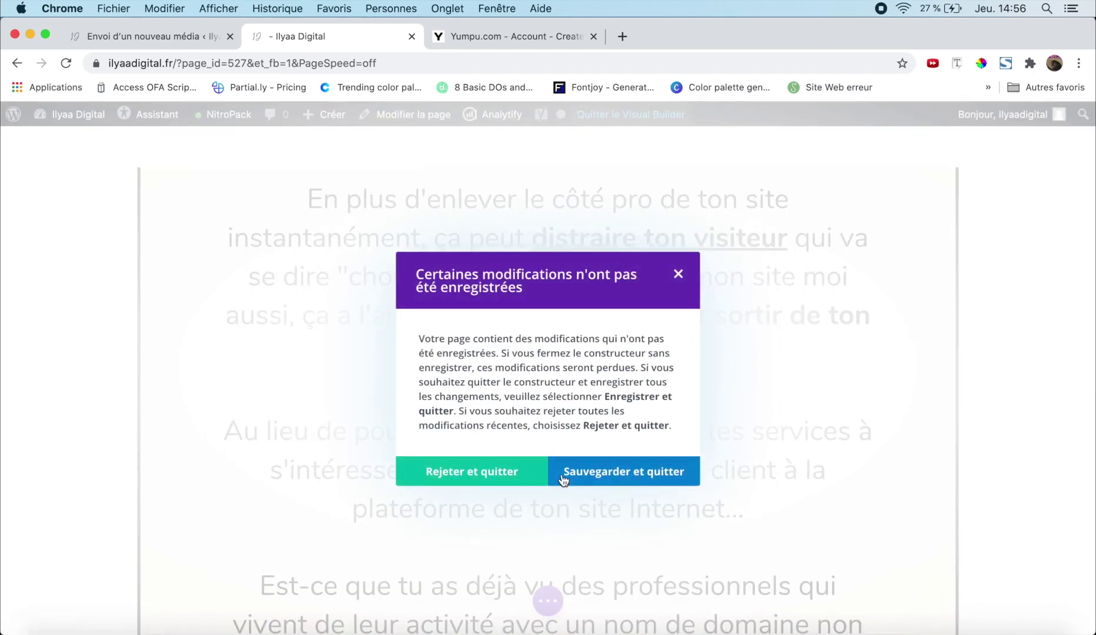
{"action": "left_click", "coordinate": [520, 481]}
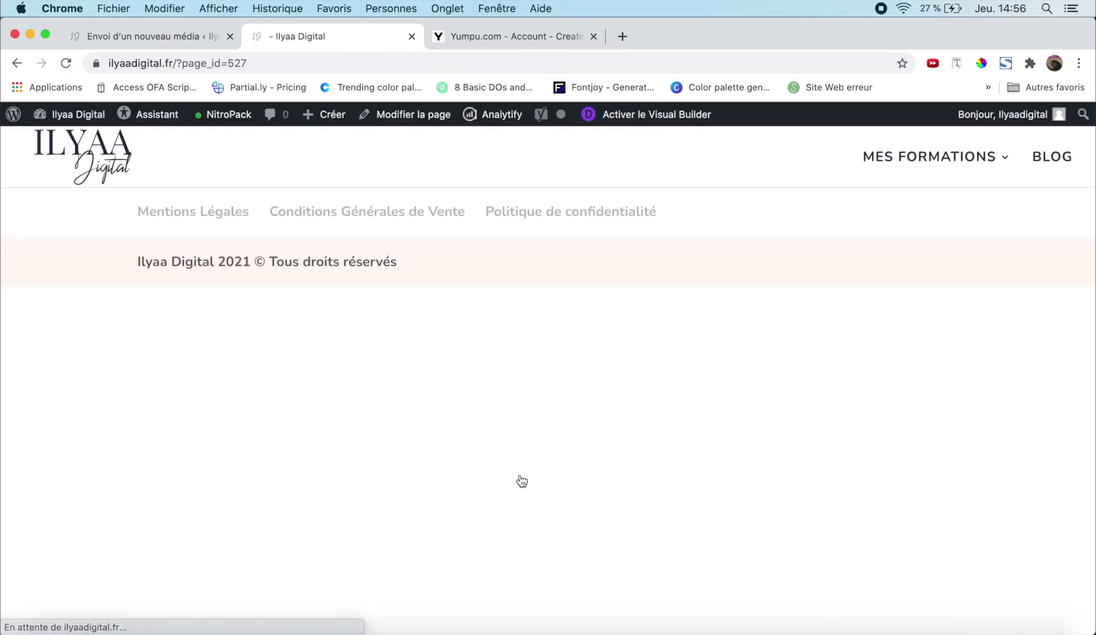
Create another new WordPress page using the default editor instead of Divi Builder
{"action": "mouse_move", "coordinate": [94, 126]}
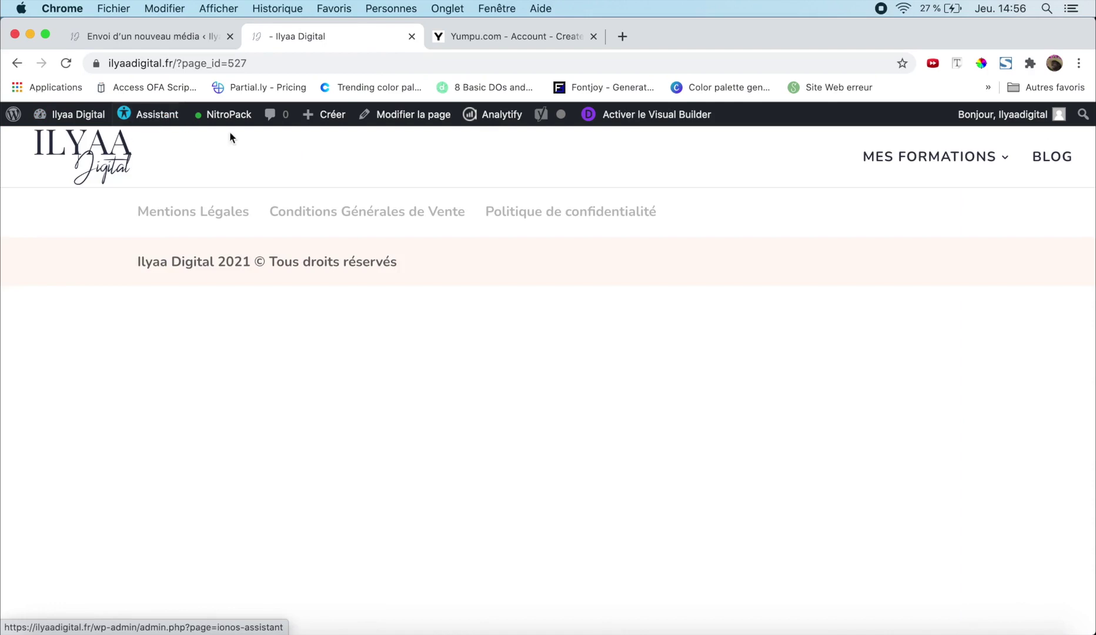
{"action": "mouse_move", "coordinate": [337, 117]}
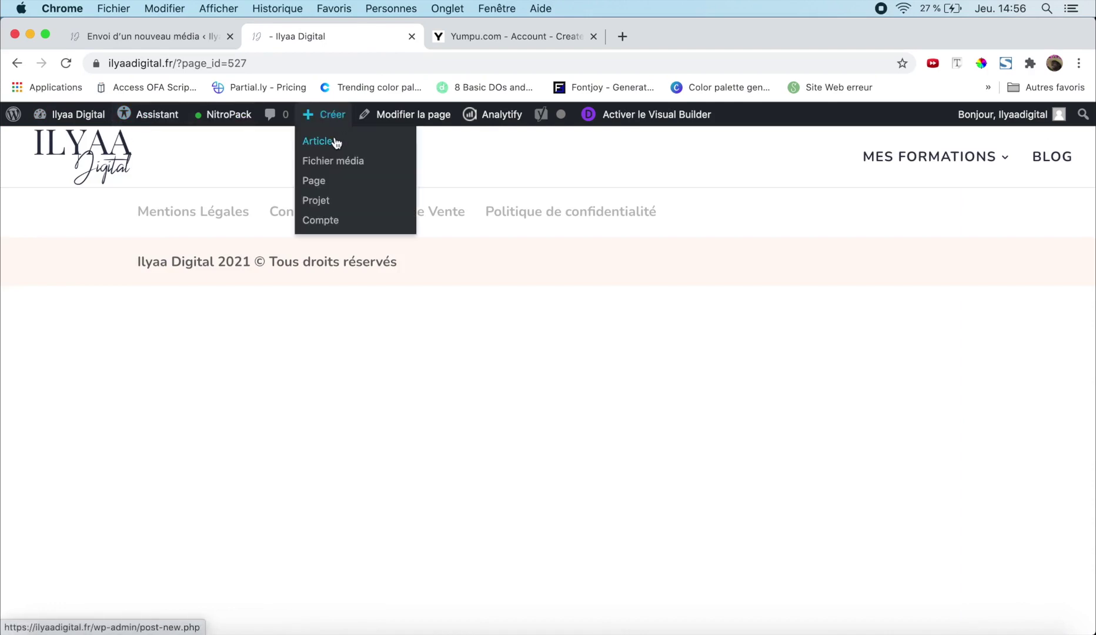
{"action": "left_click", "coordinate": [326, 186]}
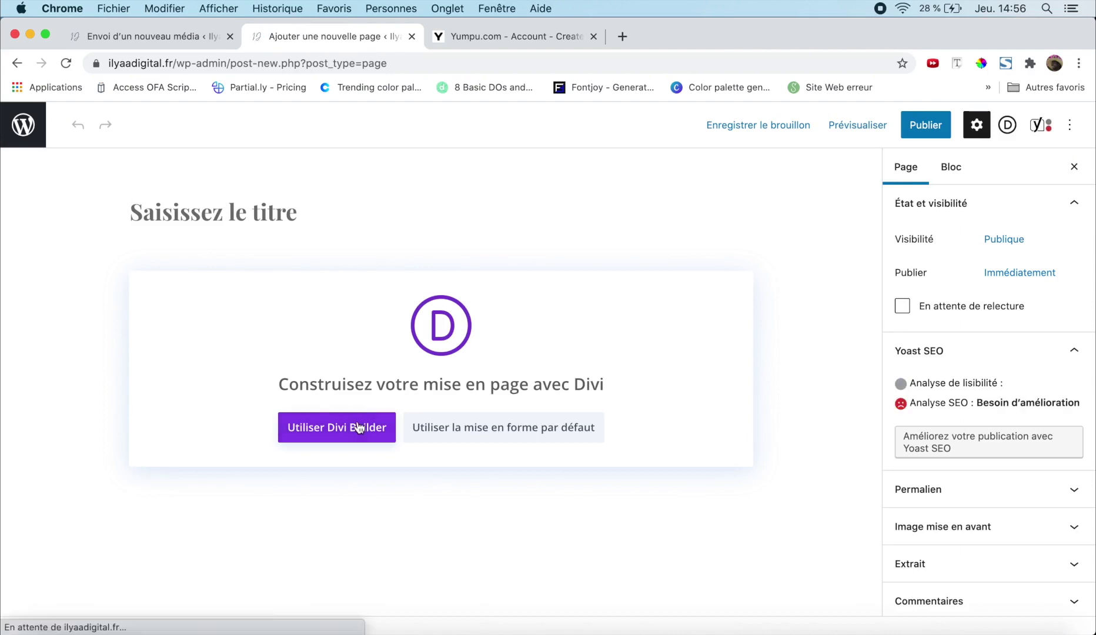
{"action": "left_click", "coordinate": [462, 434]}
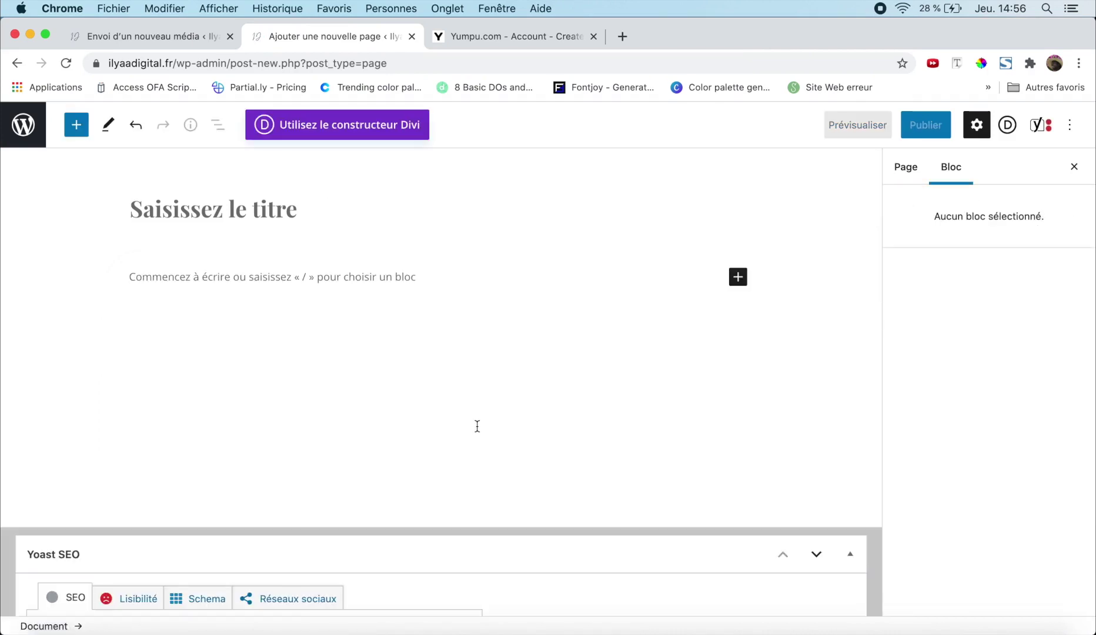
Browse all available blocks and add a custom HTML block (HTML personnalisé) to the new page
{"action": "left_click", "coordinate": [738, 272]}
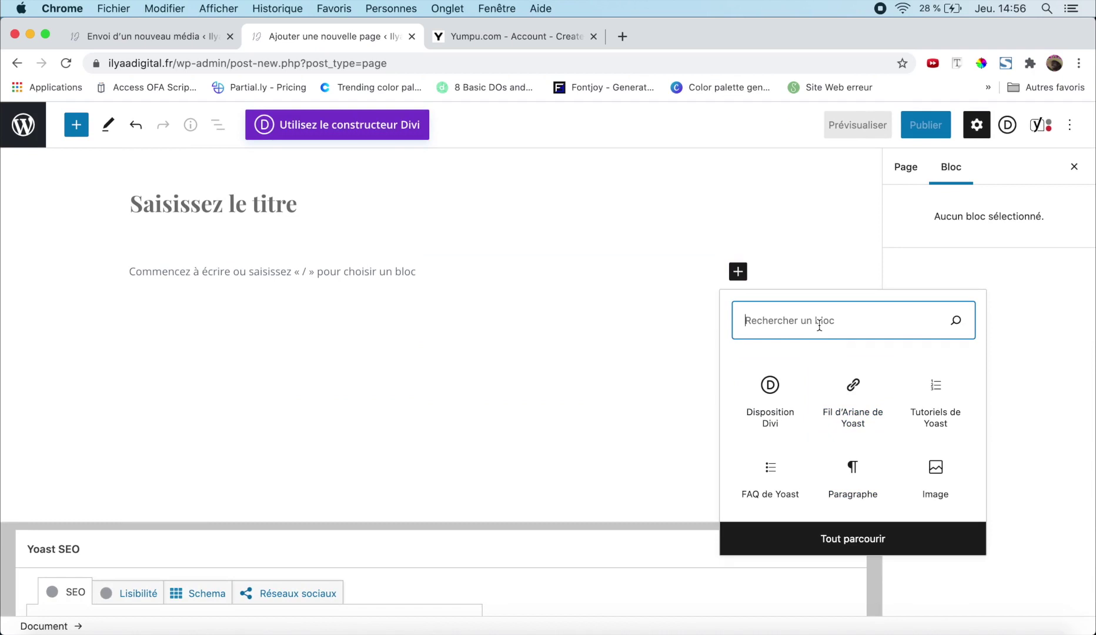
{"action": "left_click", "coordinate": [854, 548]}
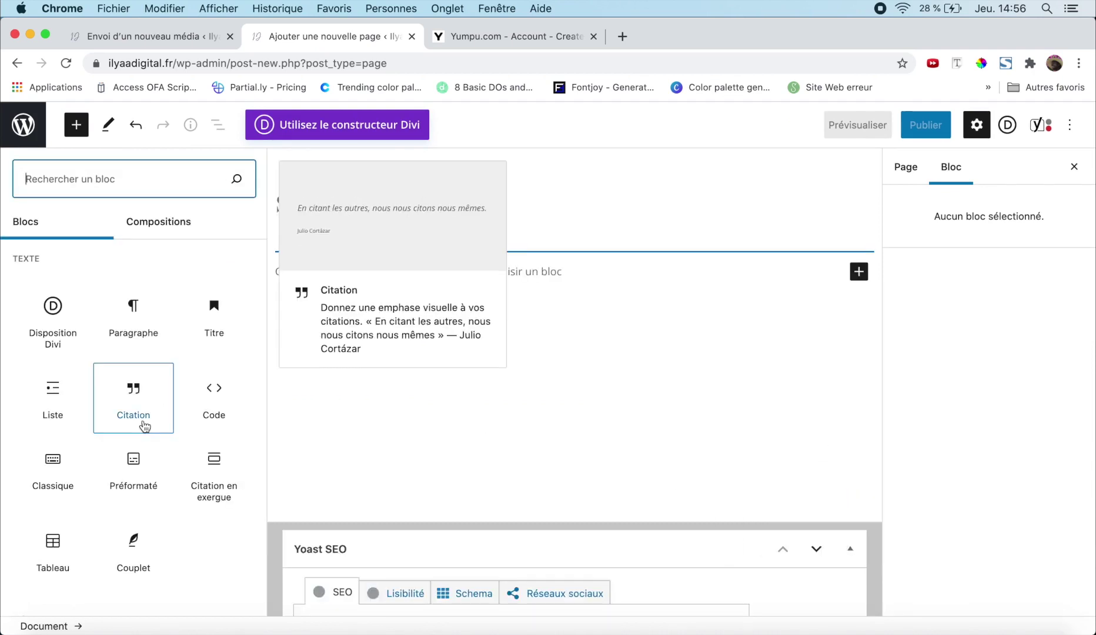
{"action": "scroll", "coordinate": [144, 425], "scroll_direction": "down", "scroll_amount": 6}
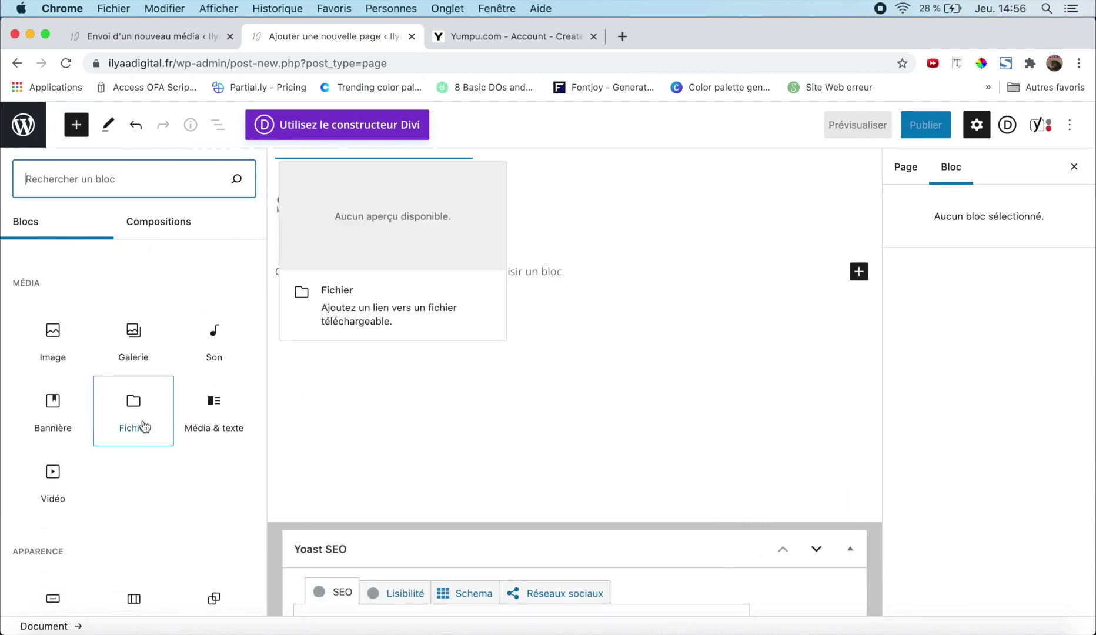
{"action": "scroll", "coordinate": [143, 424], "scroll_direction": "down", "scroll_amount": 8}
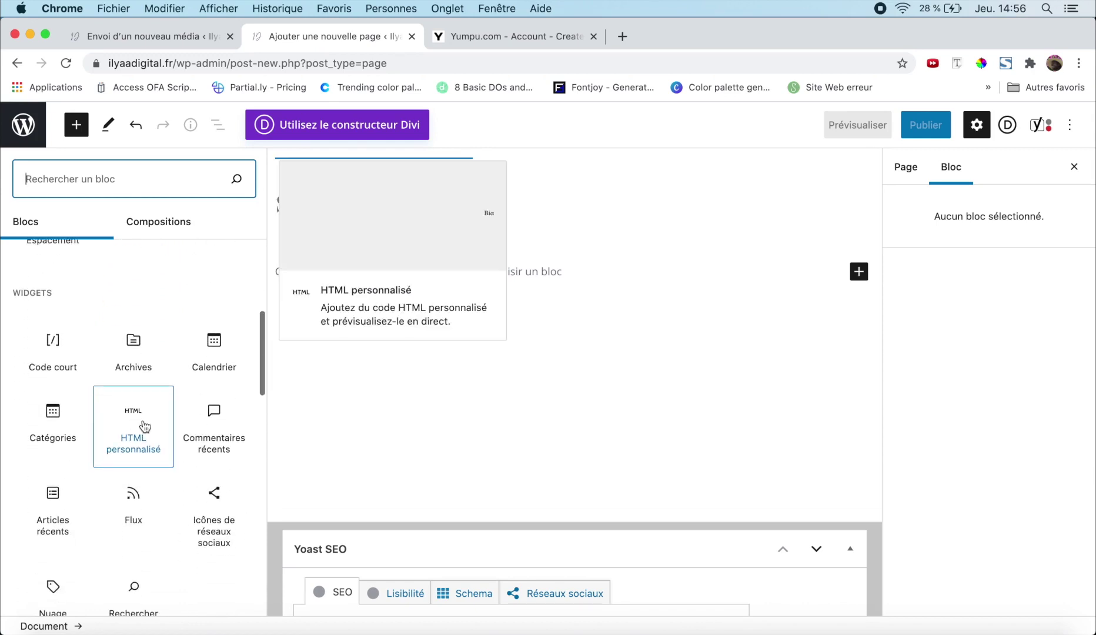
{"action": "left_click", "coordinate": [134, 426]}
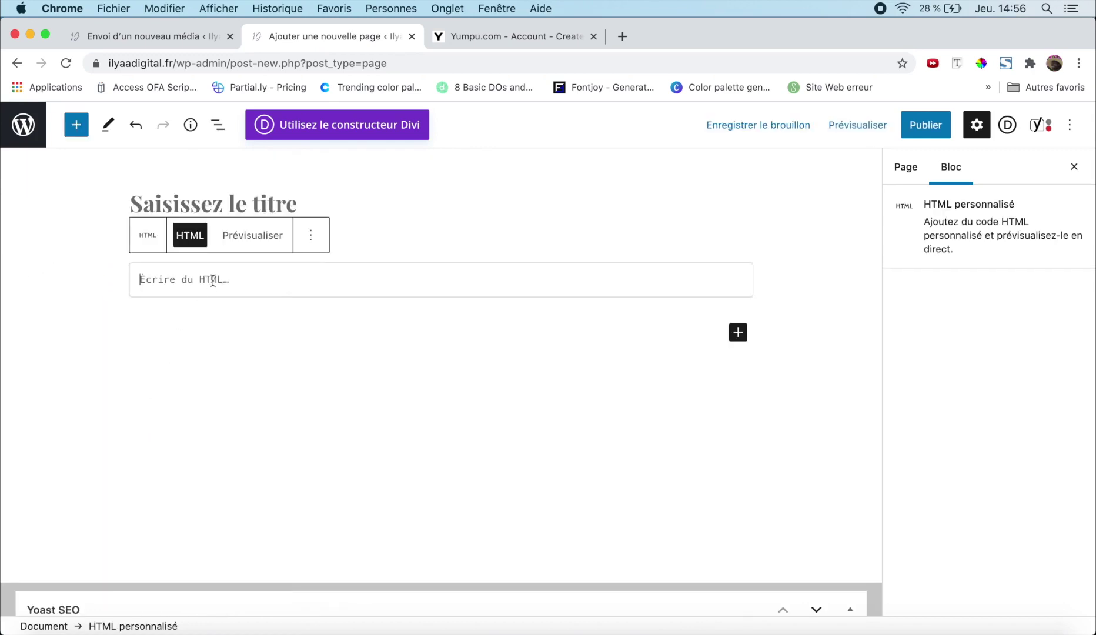
Paste the copied PDF iframe code into the custom HTML block and show the block's preview in the editor
{"action": "key", "text": "super+v"}
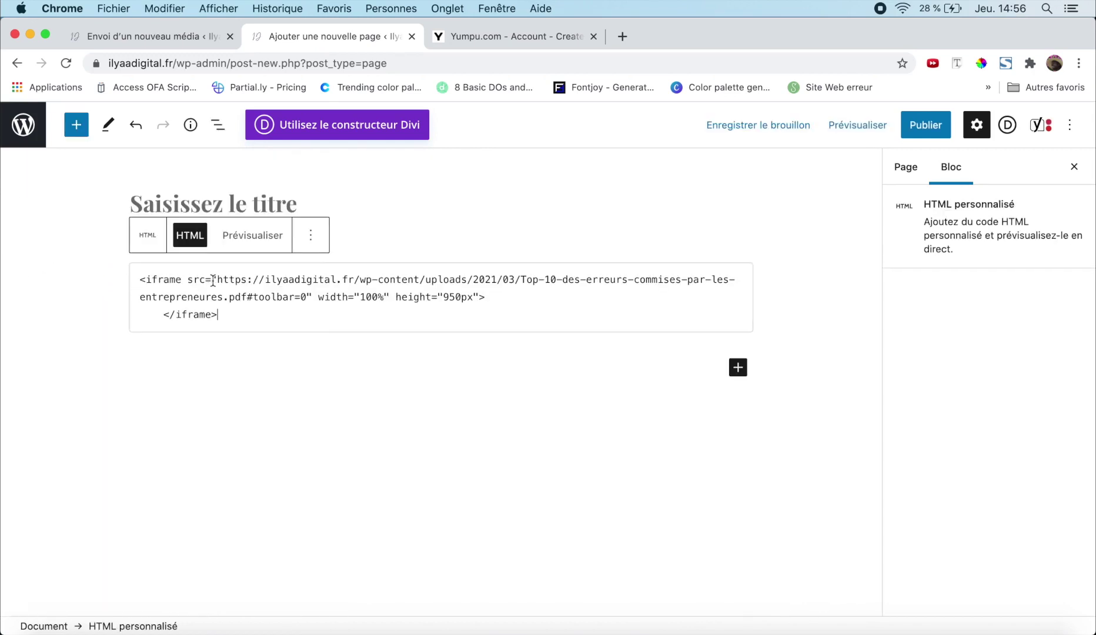
{"action": "left_click", "coordinate": [270, 242]}
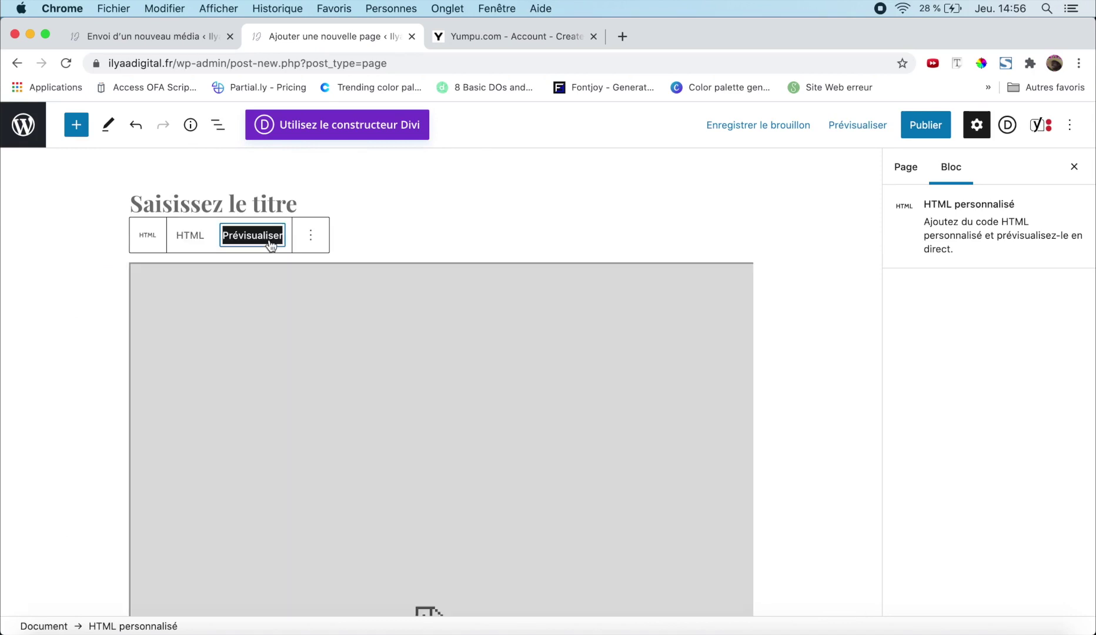
{"action": "scroll", "coordinate": [796, 391], "scroll_direction": "down", "scroll_amount": 5}
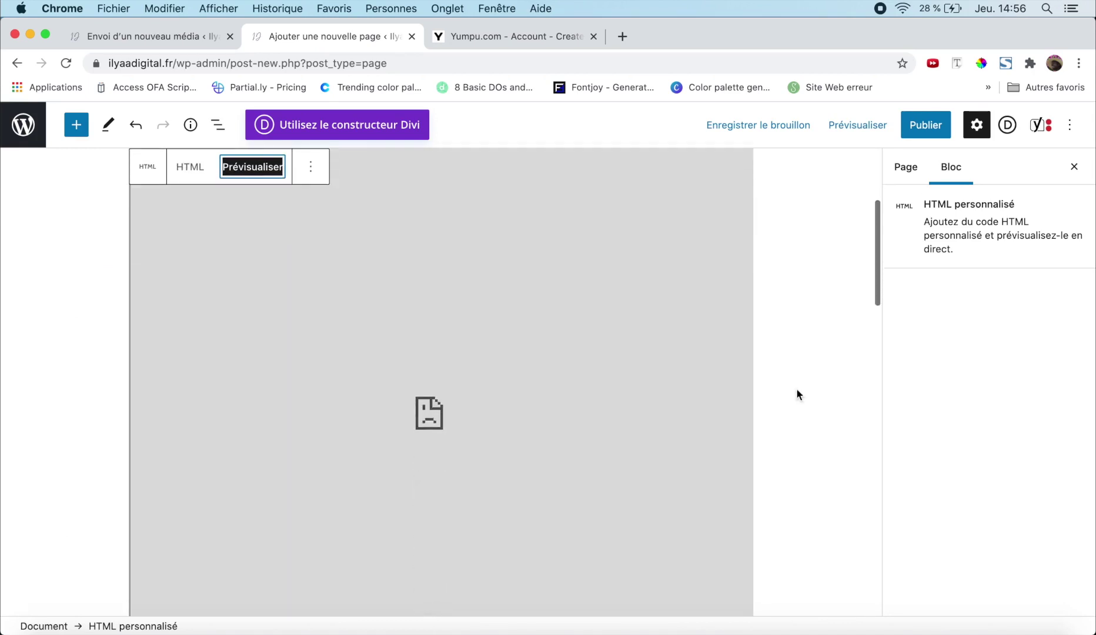
{"action": "scroll", "coordinate": [796, 388], "scroll_direction": "up", "scroll_amount": 5}
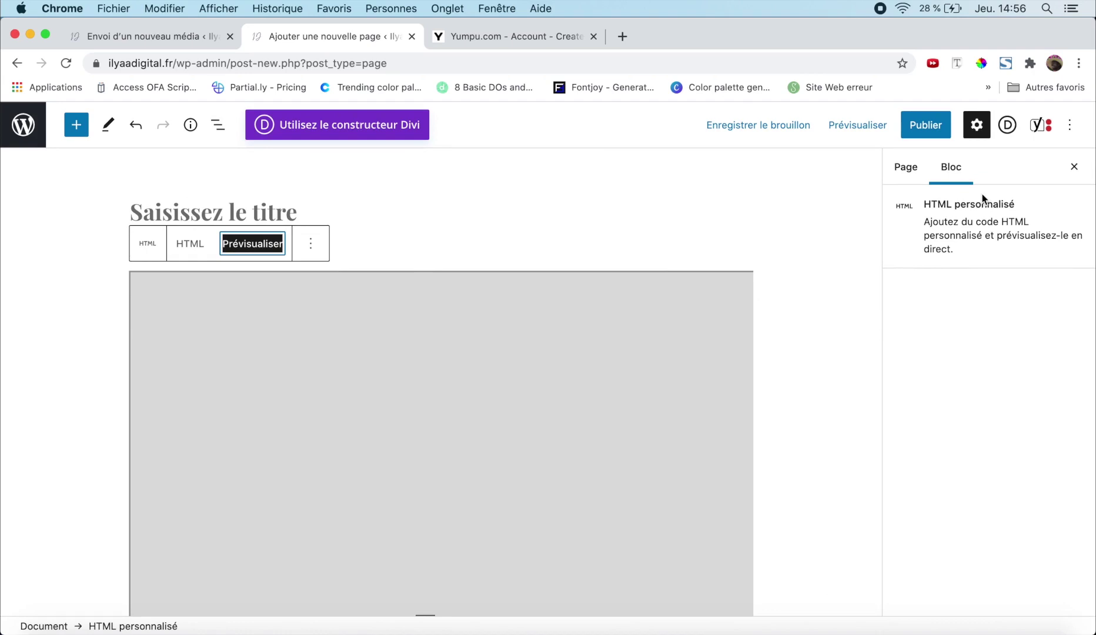
Save the page as a draft, preview it in a new tab, and look through the embedded PDF
{"action": "left_click", "coordinate": [773, 134]}
{"action": "left_click", "coordinate": [852, 130]}
{"action": "left_click", "coordinate": [767, 266]}
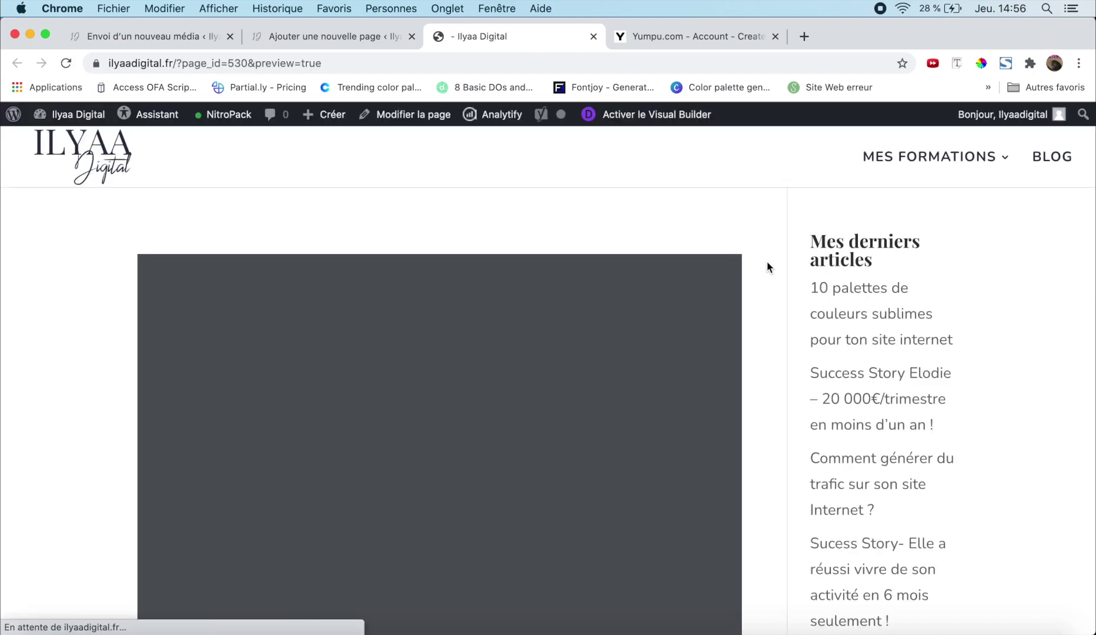
{"action": "scroll", "coordinate": [708, 390], "scroll_direction": "down", "scroll_amount": 10}
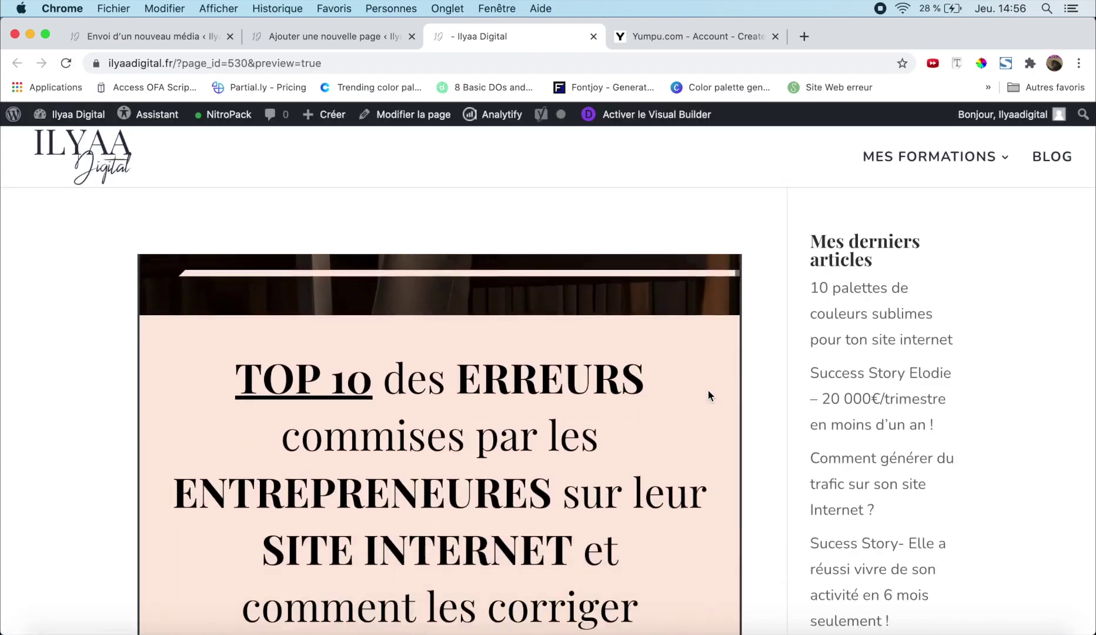
{"action": "scroll", "coordinate": [763, 441], "scroll_direction": "down", "scroll_amount": 5}
{"action": "scroll", "coordinate": [666, 332], "scroll_direction": "up", "scroll_amount": 10}
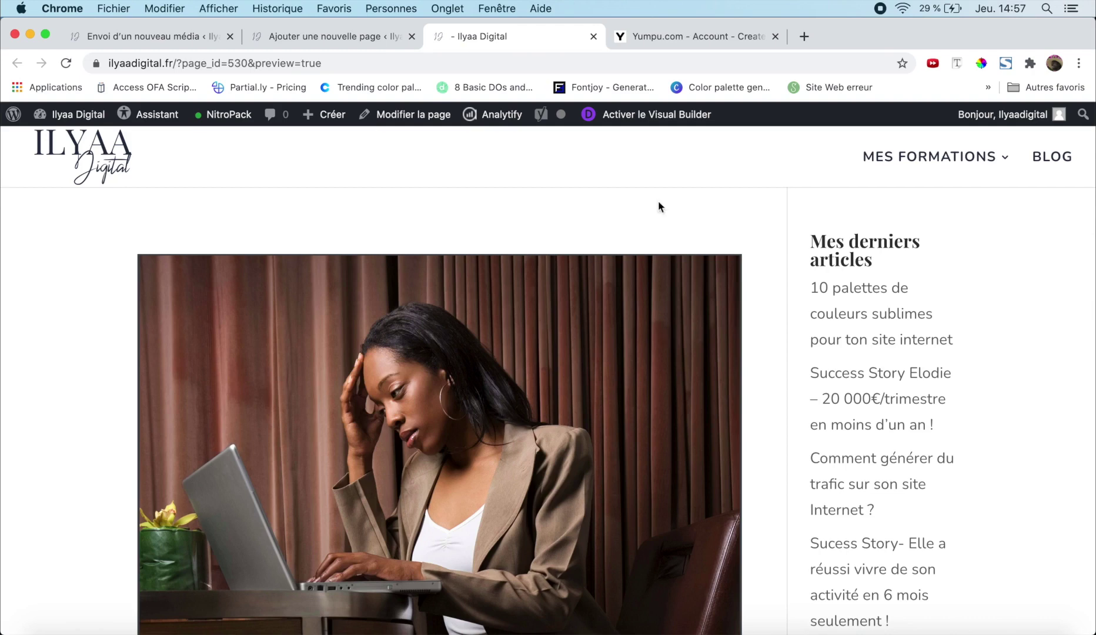
Switch to Yumpu and upload the "Top 10 des erreurs commises par les entrepreneures" PDF from the Ebook folder as a new publication
{"action": "left_click", "coordinate": [675, 39]}
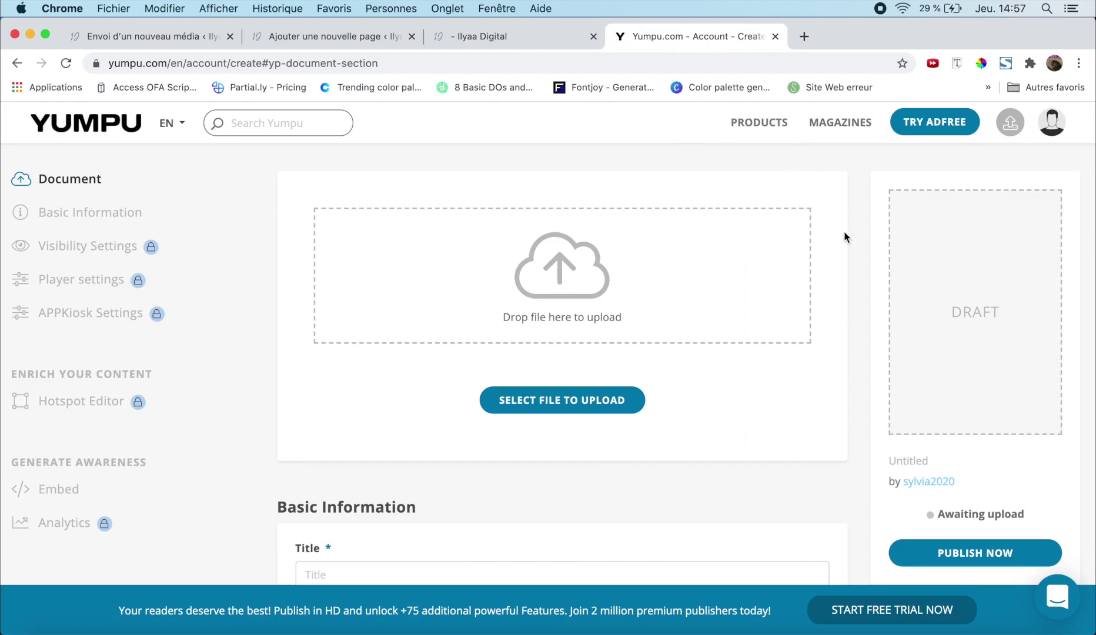
{"action": "left_click", "coordinate": [1009, 135]}
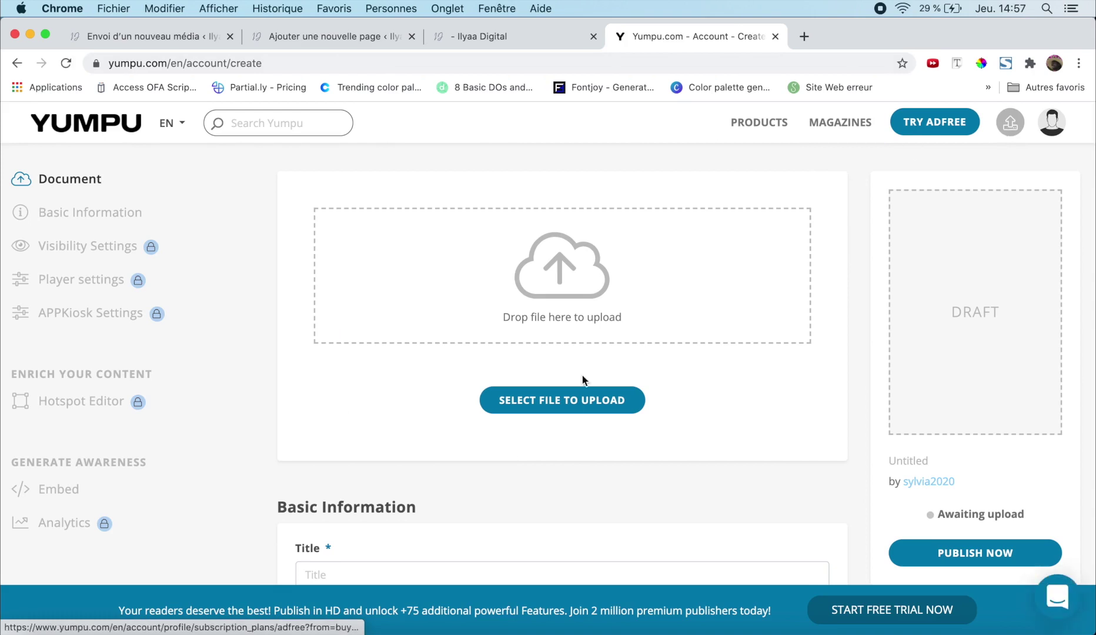
{"action": "left_click", "coordinate": [573, 402]}
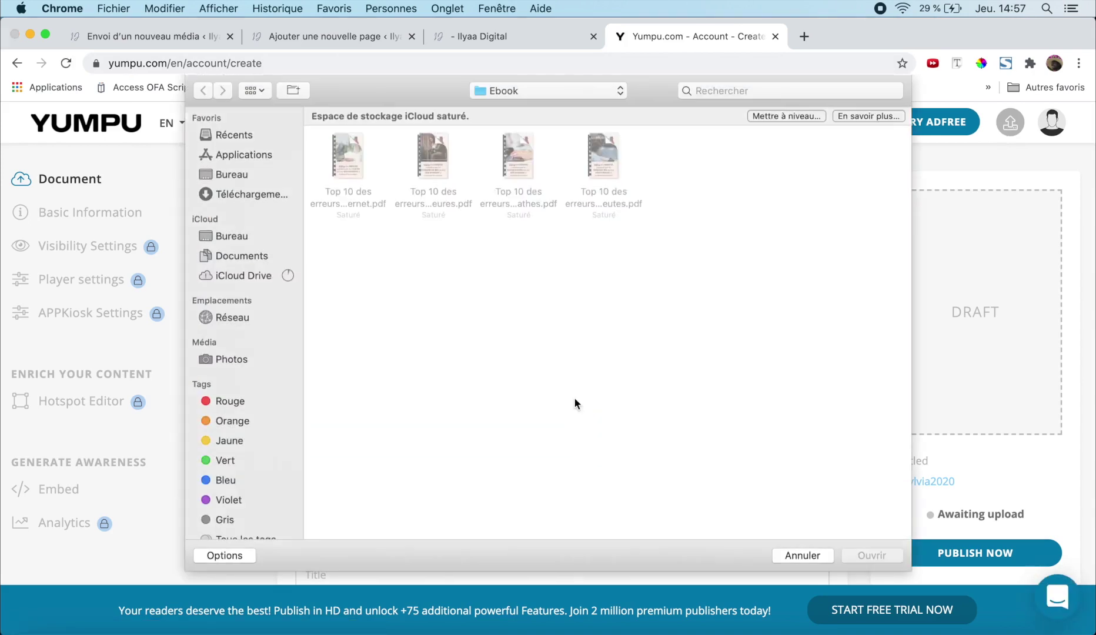
{"action": "left_click", "coordinate": [443, 201]}
{"action": "left_click", "coordinate": [872, 557]}
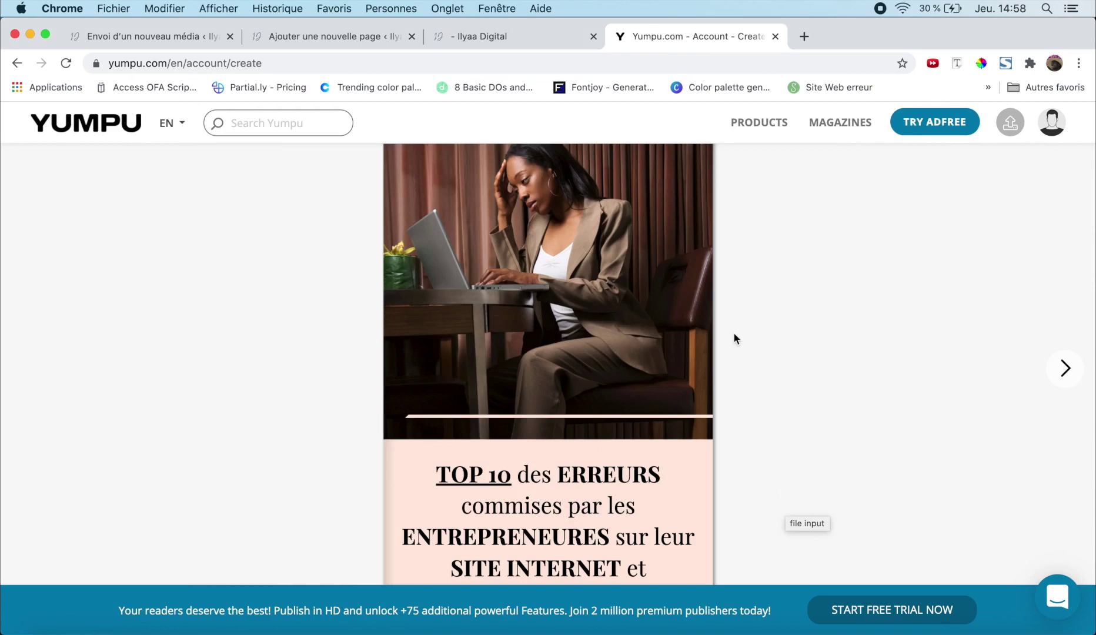
Page forward through the flipbook of the uploaded PDF to examine its page-turn display, and leave the reader
{"action": "left_click", "coordinate": [1065, 369]}
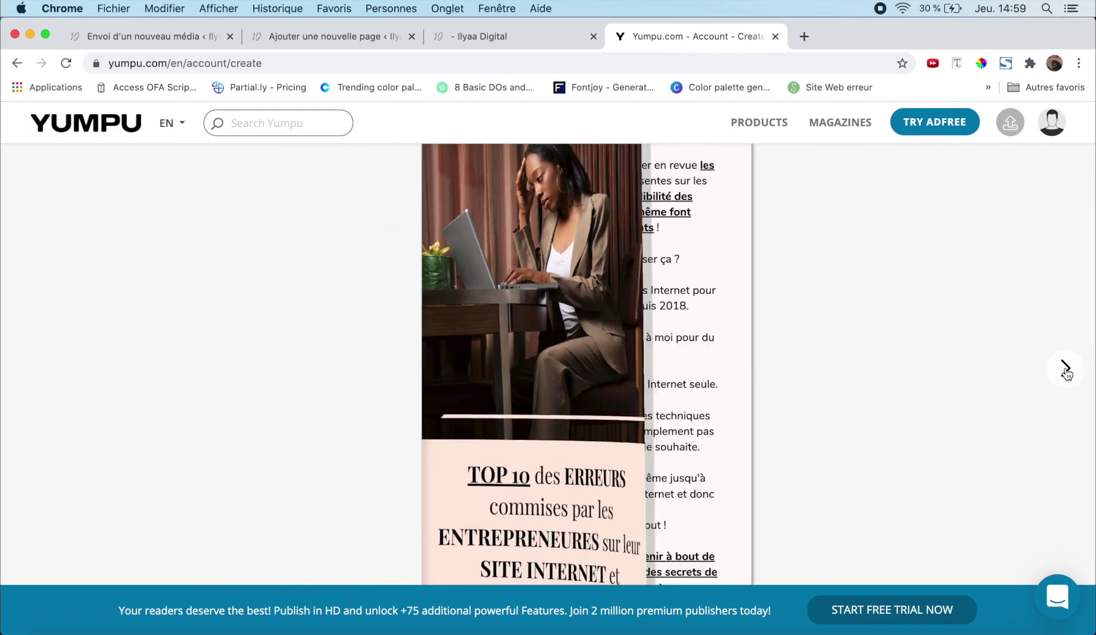
{"action": "left_click", "coordinate": [1065, 369]}
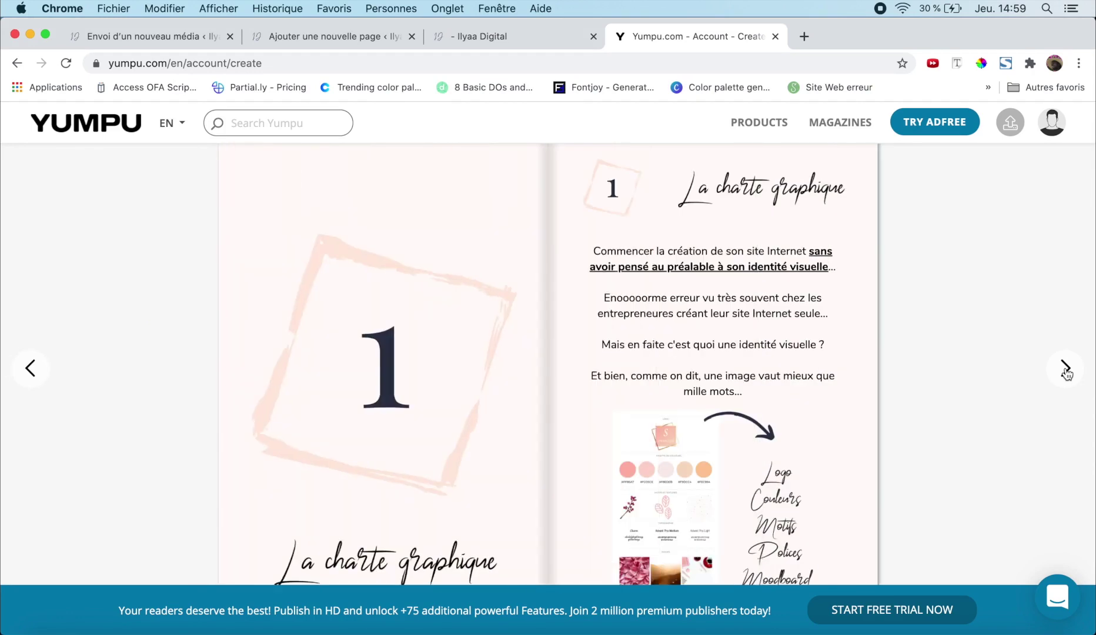
{"action": "left_click", "coordinate": [1065, 370]}
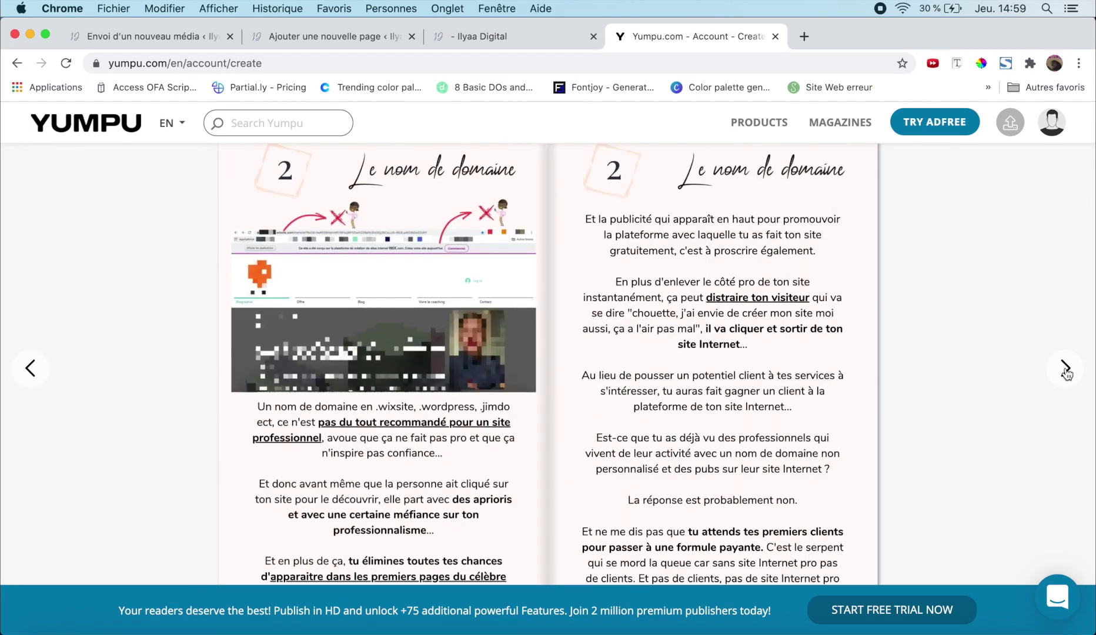
{"action": "left_click", "coordinate": [1065, 369]}
{"action": "left_click", "coordinate": [1065, 369]}
{"action": "left_click", "coordinate": [1065, 369]}
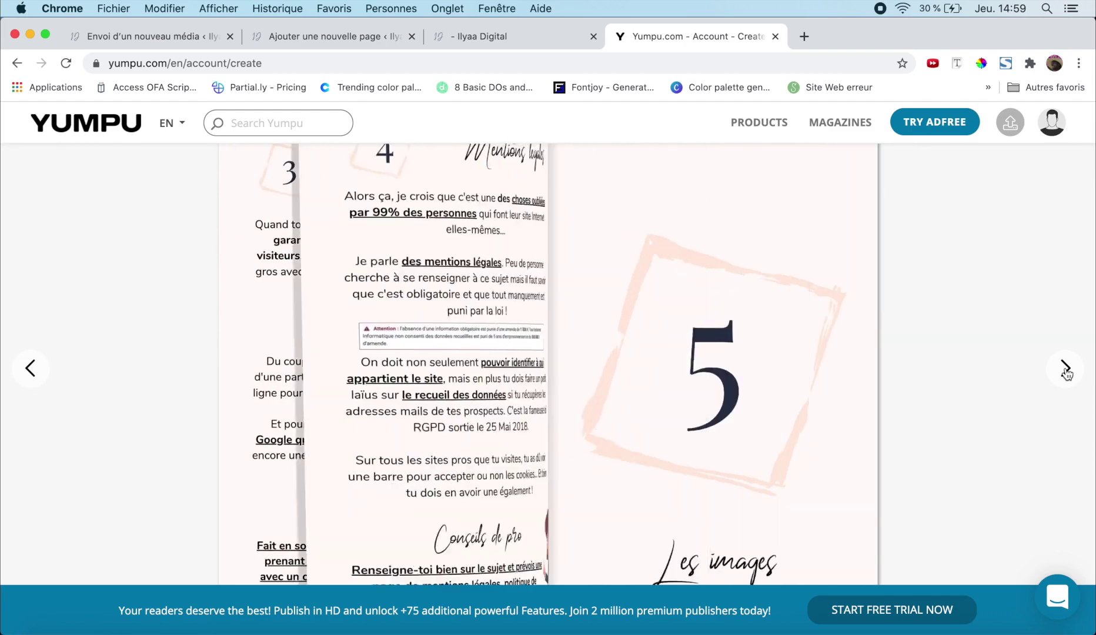
{"action": "left_click", "coordinate": [1065, 369]}
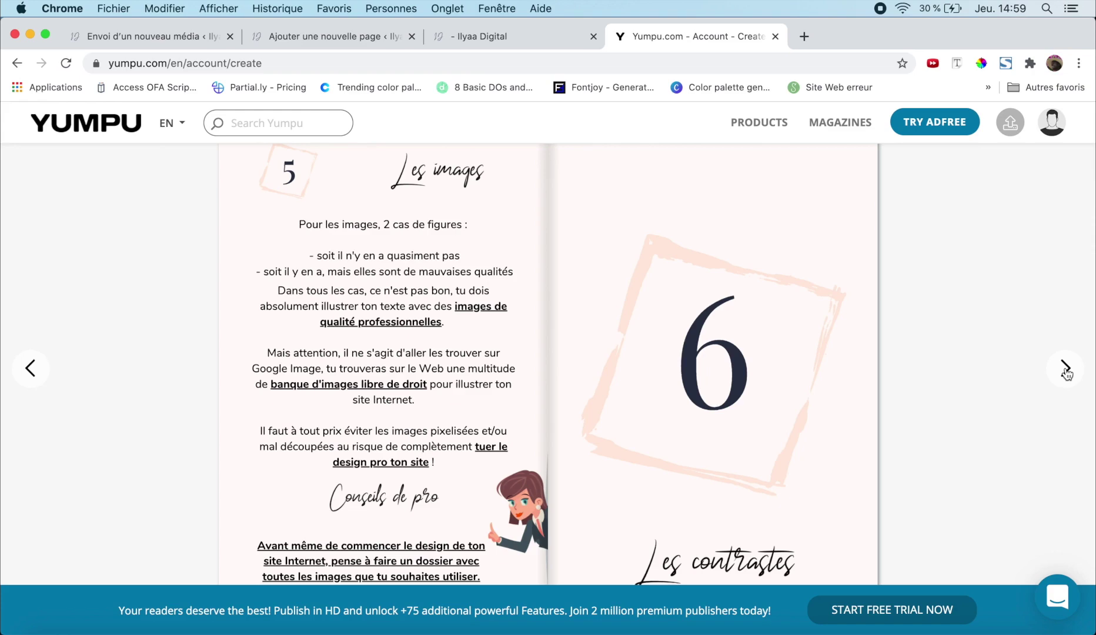
{"action": "left_click", "coordinate": [1065, 371]}
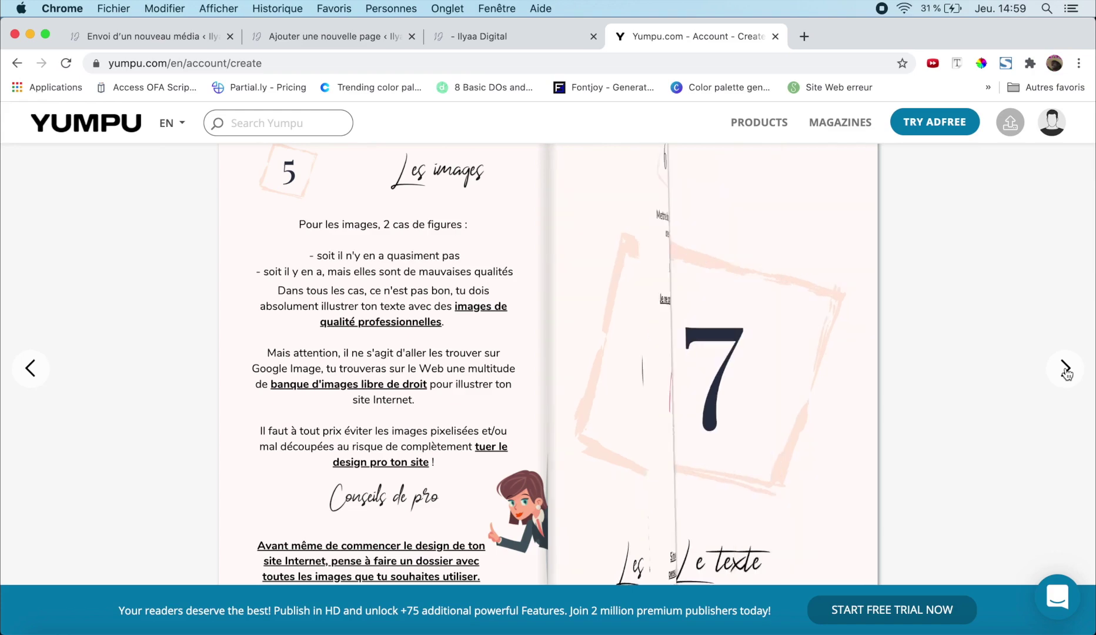
{"action": "left_click", "coordinate": [1064, 370]}
{"action": "left_click", "coordinate": [814, 339]}
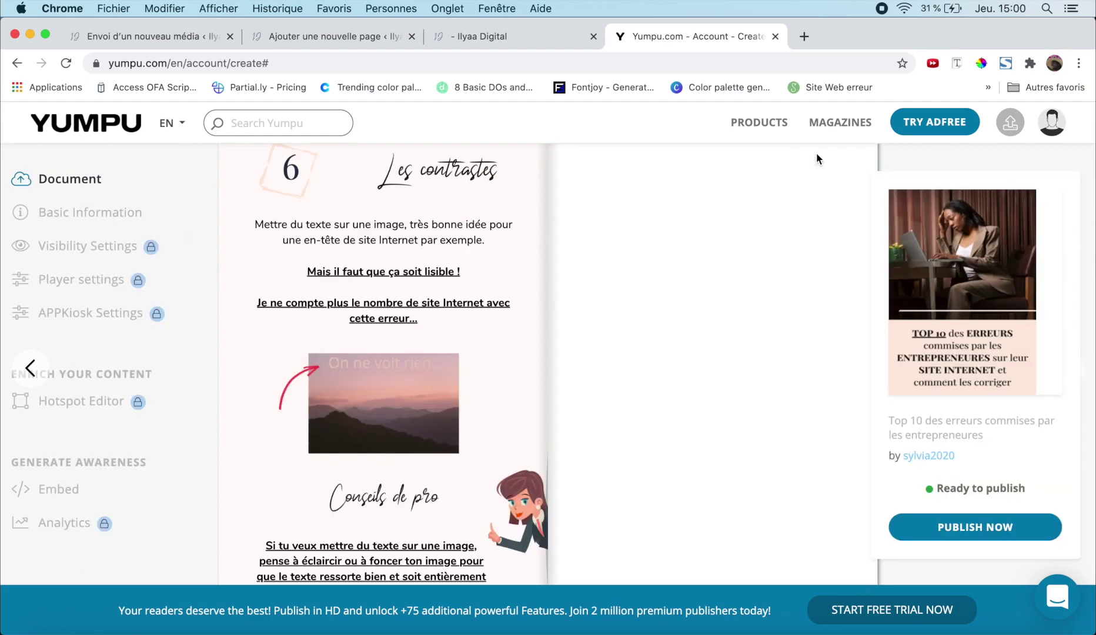
Go to the account's publications list and open the newest "Top 10 des erreurs commises par les entrepreneures" publication for editing
{"action": "left_click", "coordinate": [1052, 129]}
{"action": "left_click", "coordinate": [1000, 218]}
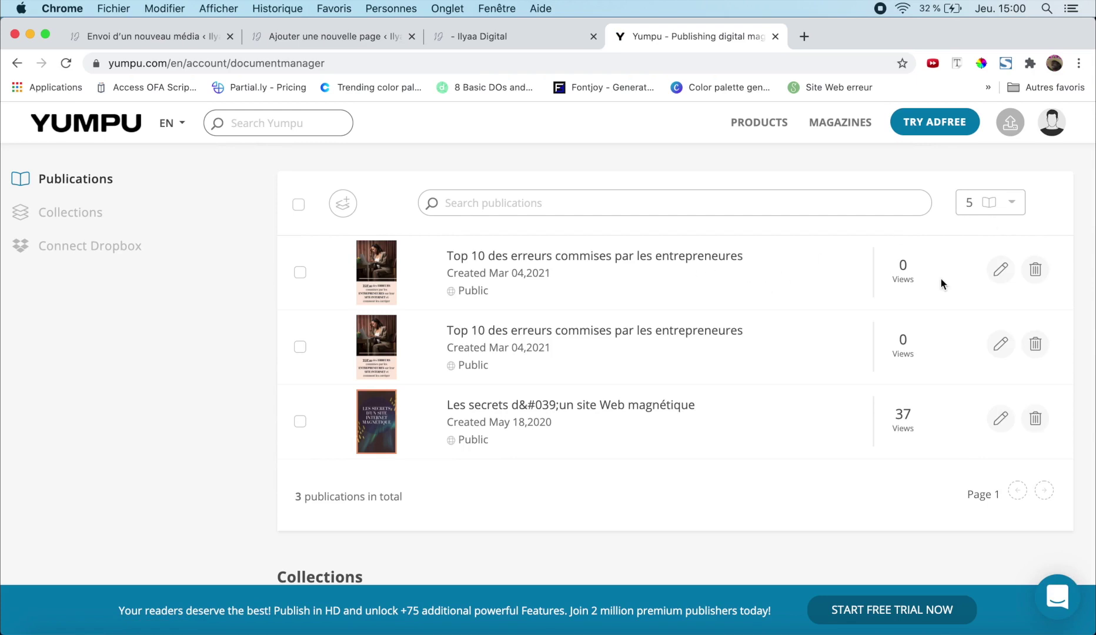
{"action": "left_click", "coordinate": [1000, 270]}
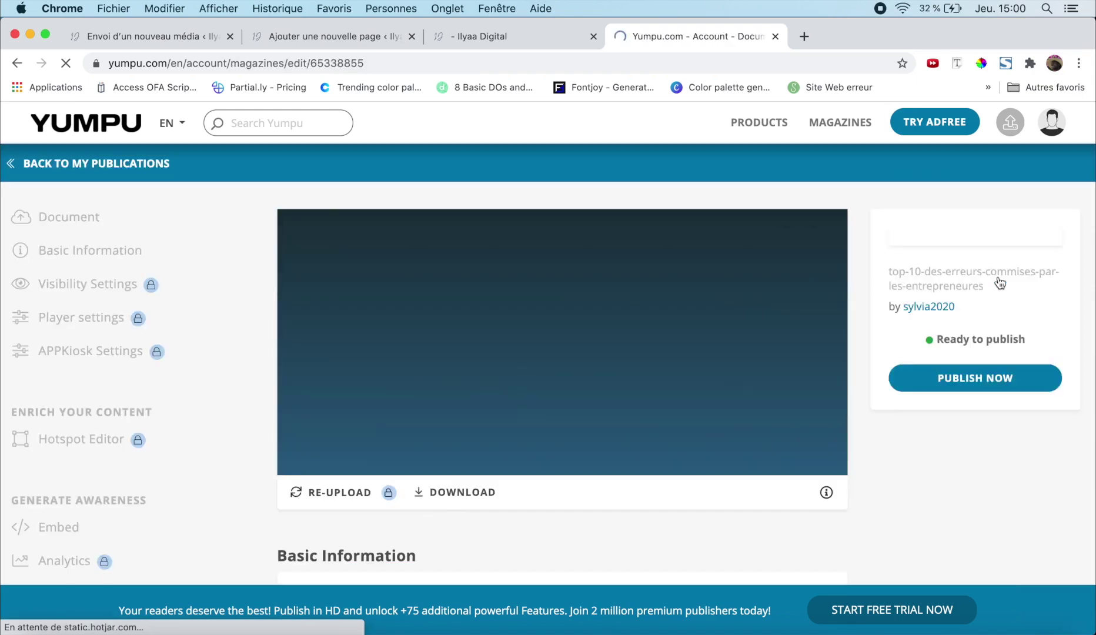
Review the publication's title, tags, visibility, player and Appkiosk settings without changing them
{"action": "scroll", "coordinate": [712, 546], "scroll_direction": "down", "scroll_amount": 2}
{"action": "scroll", "coordinate": [711, 548], "scroll_direction": "down", "scroll_amount": 3}
{"action": "double_click", "coordinate": [583, 387]}
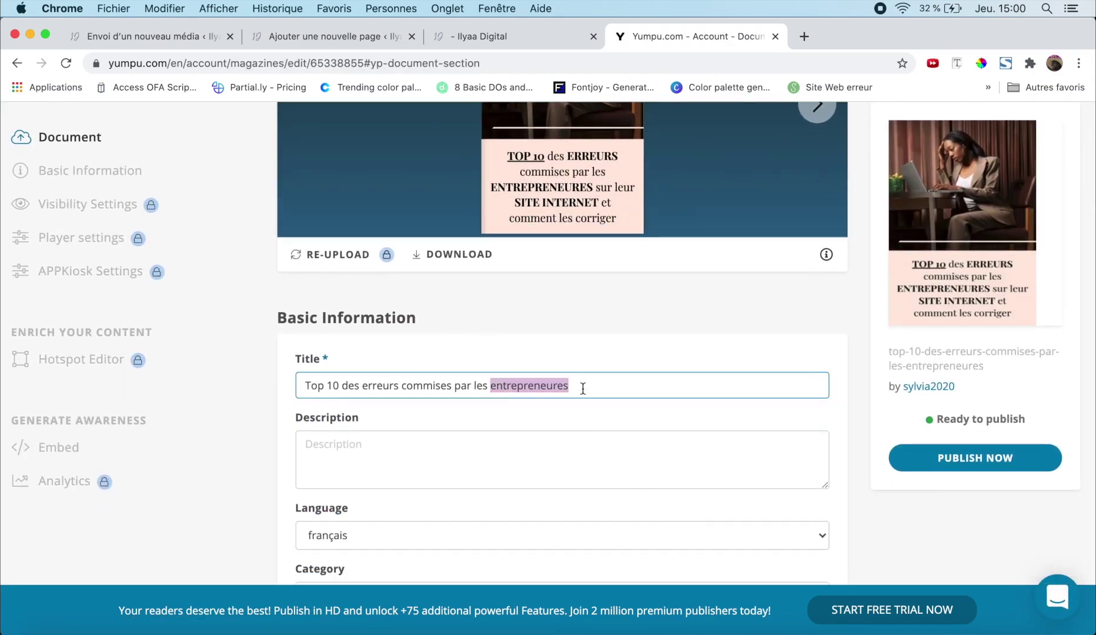
{"action": "triple_click", "coordinate": [582, 388]}
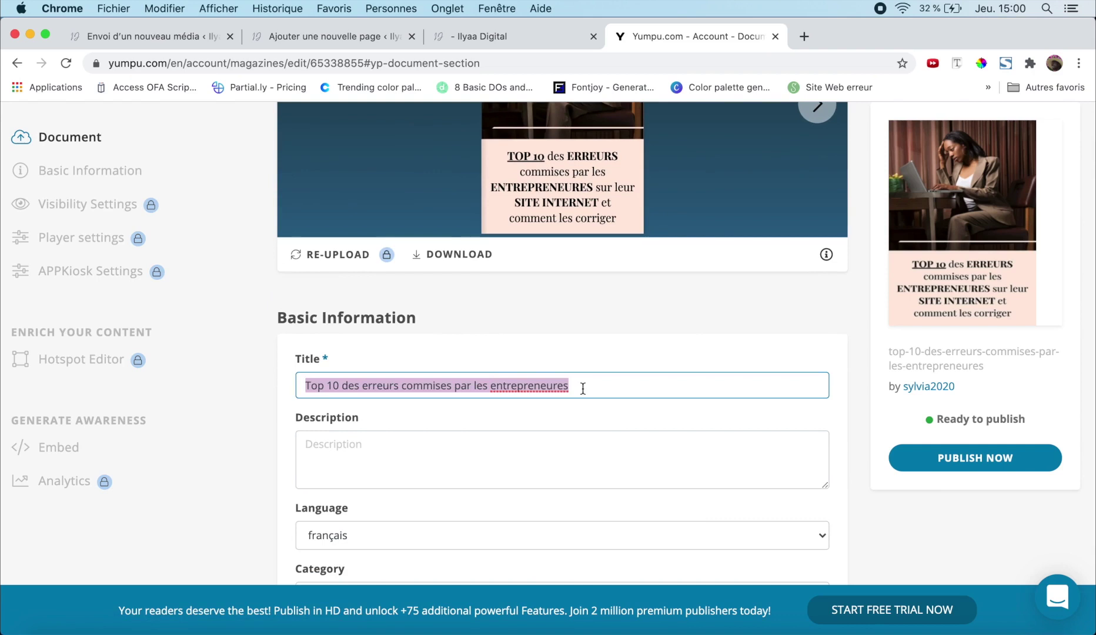
{"action": "scroll", "coordinate": [582, 388], "scroll_direction": "down", "scroll_amount": 6}
{"action": "scroll", "coordinate": [582, 388], "scroll_direction": "down", "scroll_amount": 6}
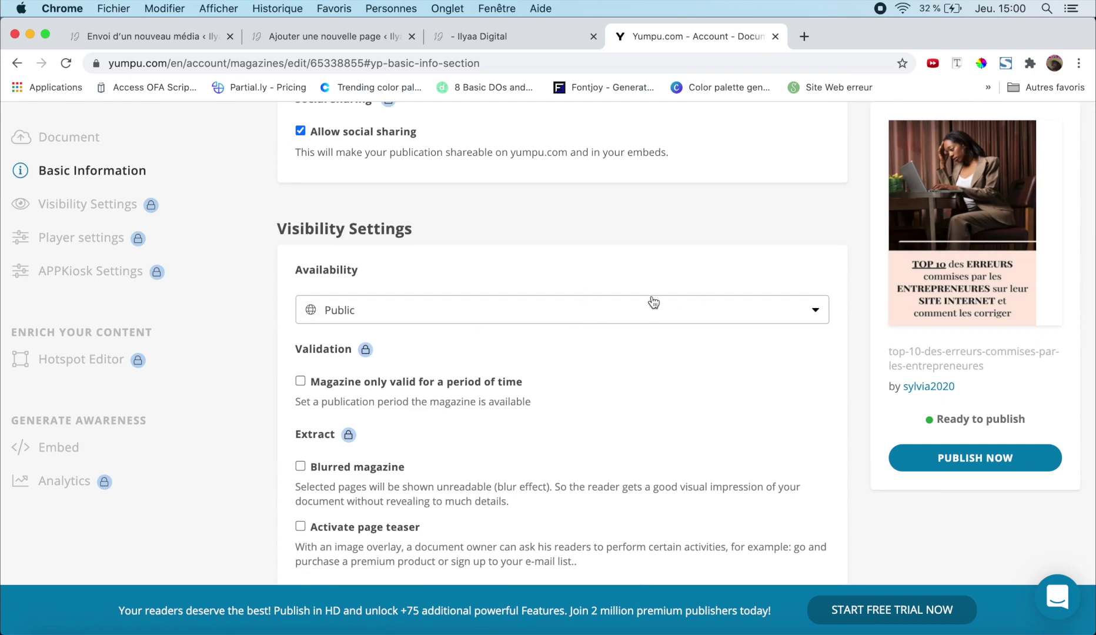
{"action": "scroll", "coordinate": [652, 301], "scroll_direction": "down", "scroll_amount": 5}
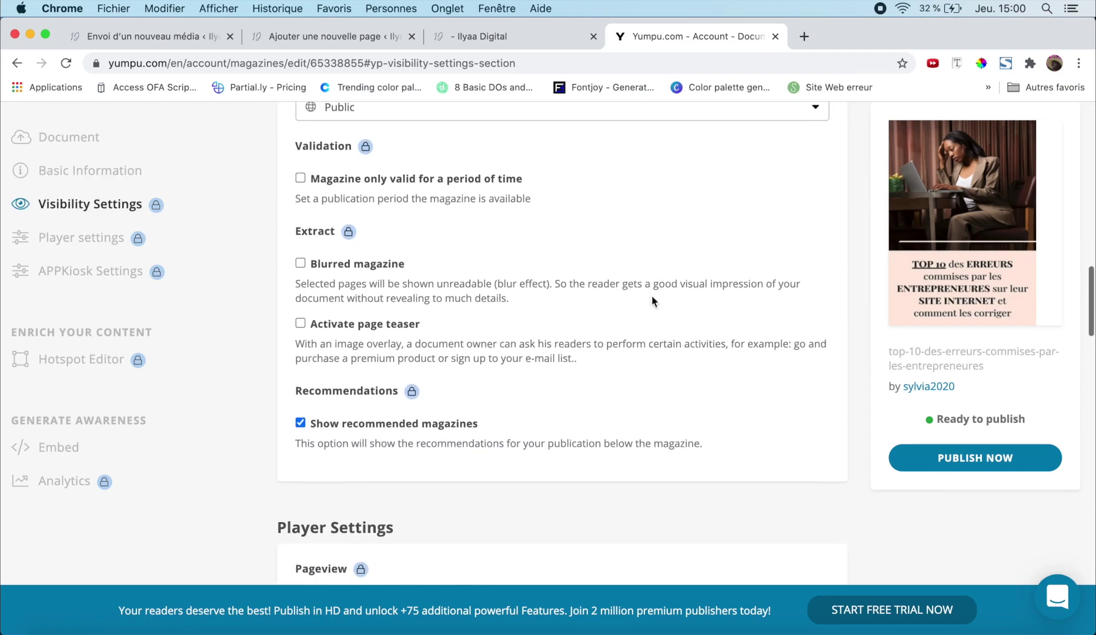
{"action": "scroll", "coordinate": [651, 301], "scroll_direction": "down", "scroll_amount": 3}
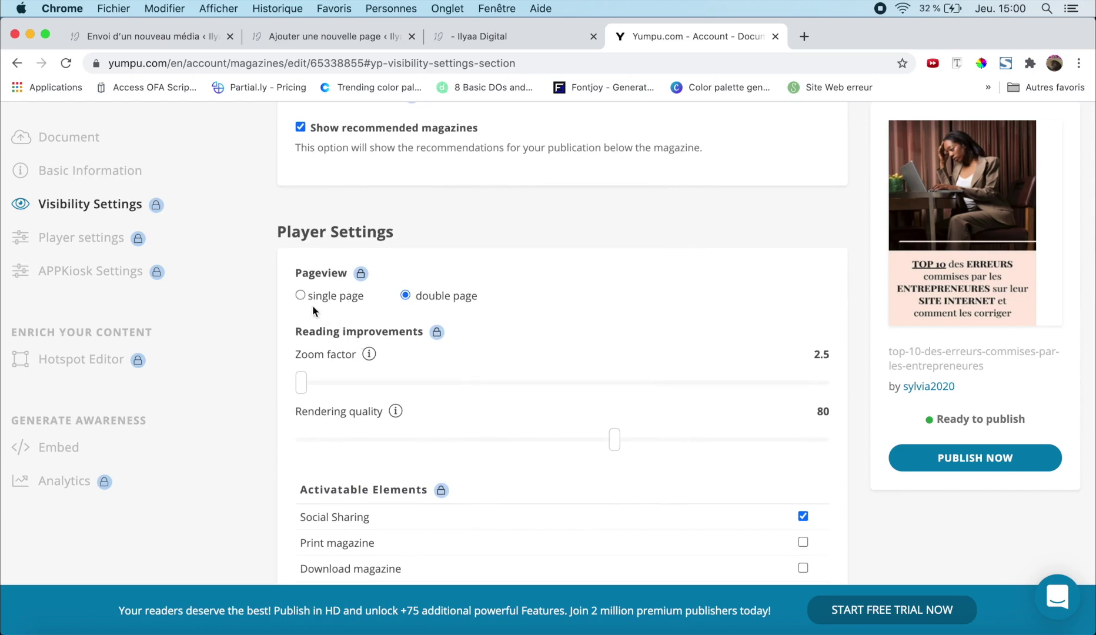
{"action": "scroll", "coordinate": [394, 394], "scroll_direction": "down", "scroll_amount": 6}
{"action": "scroll", "coordinate": [395, 394], "scroll_direction": "down", "scroll_amount": 8}
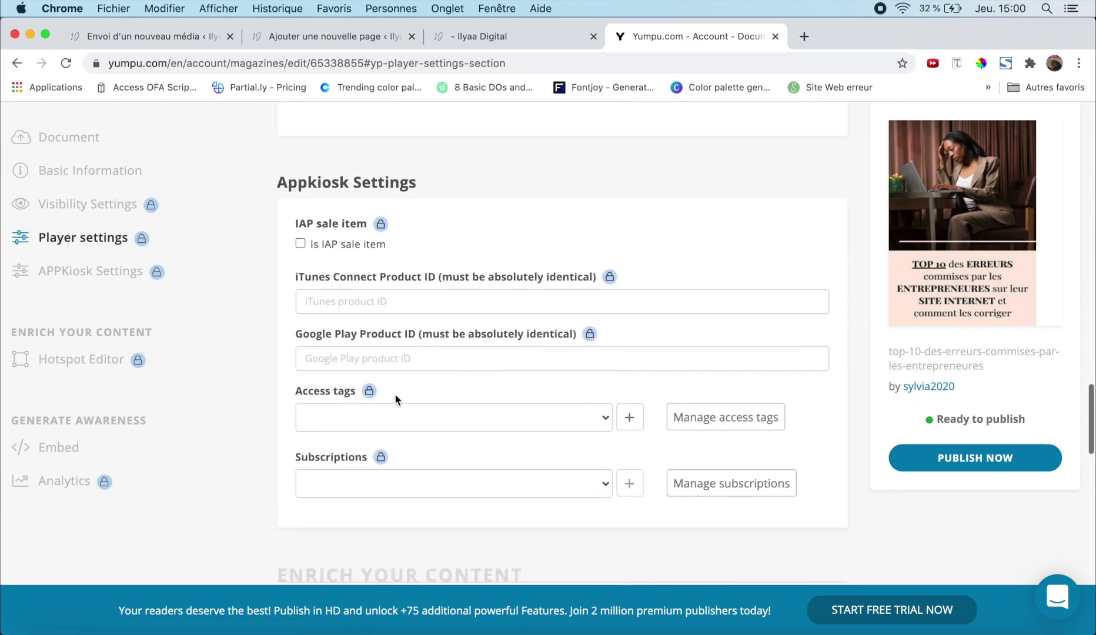
{"action": "scroll", "coordinate": [394, 395], "scroll_direction": "up", "scroll_amount": 7}
{"action": "scroll", "coordinate": [394, 394], "scroll_direction": "up", "scroll_amount": 15}
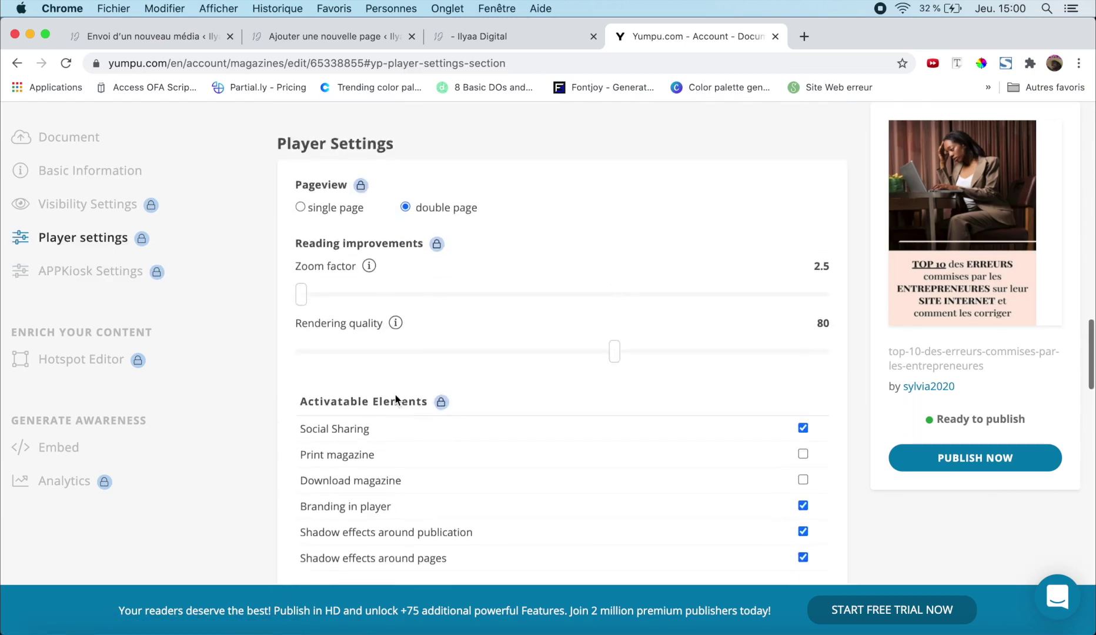
{"action": "scroll", "coordinate": [395, 396], "scroll_direction": "up", "scroll_amount": 10}
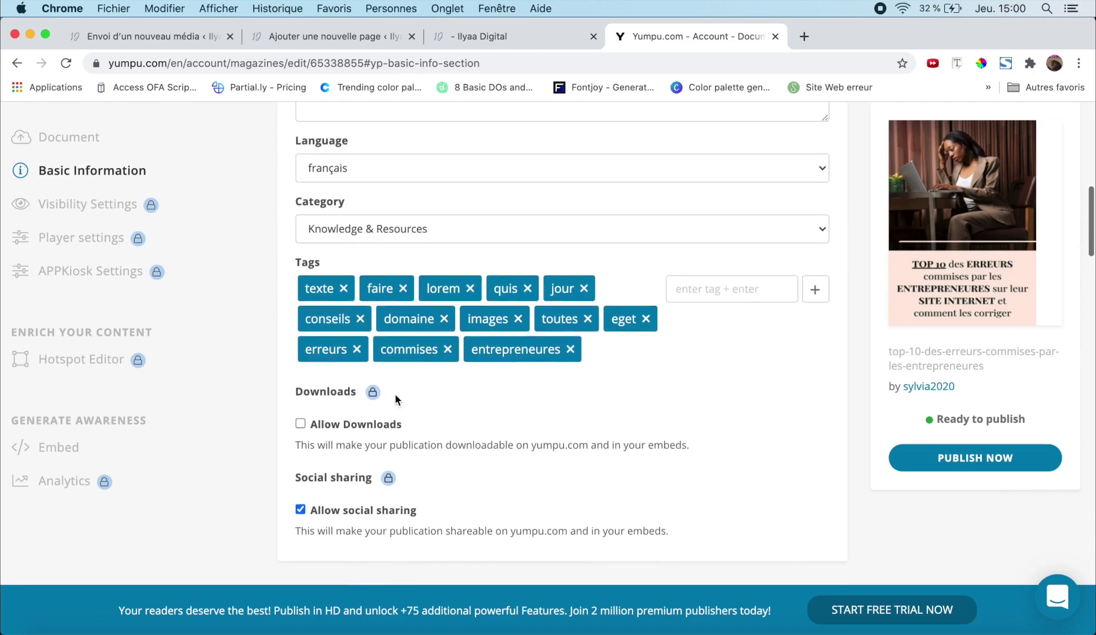
{"action": "scroll", "coordinate": [395, 394], "scroll_direction": "up", "scroll_amount": 2}
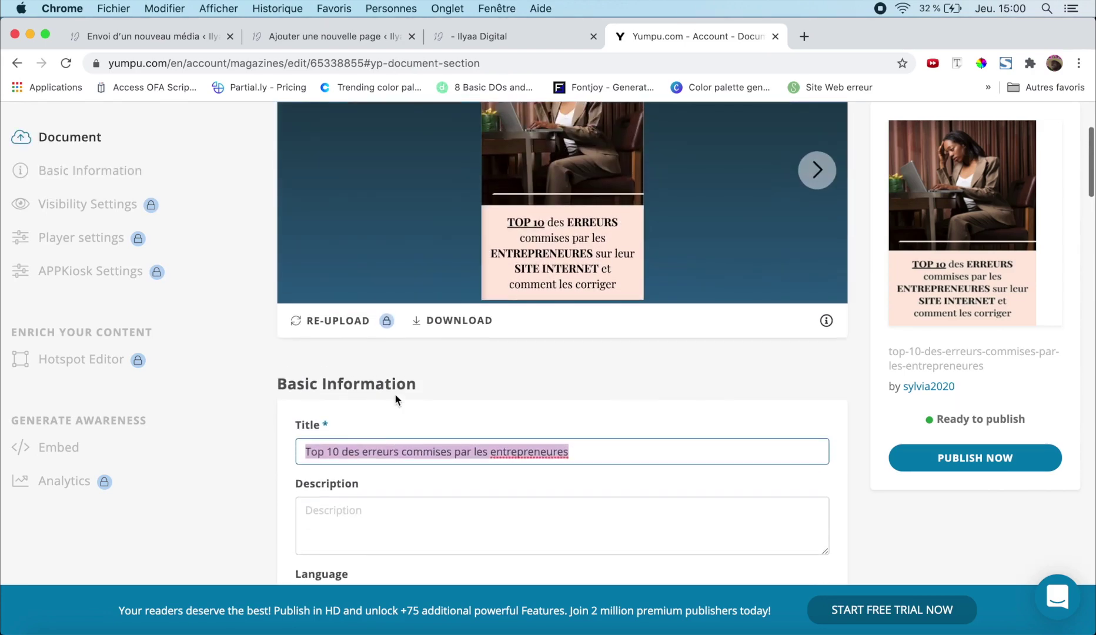
Publish the "Top 10 des erreurs commises par les entrepreneures" flipbook and look over its public document page
{"action": "left_click", "coordinate": [952, 470]}
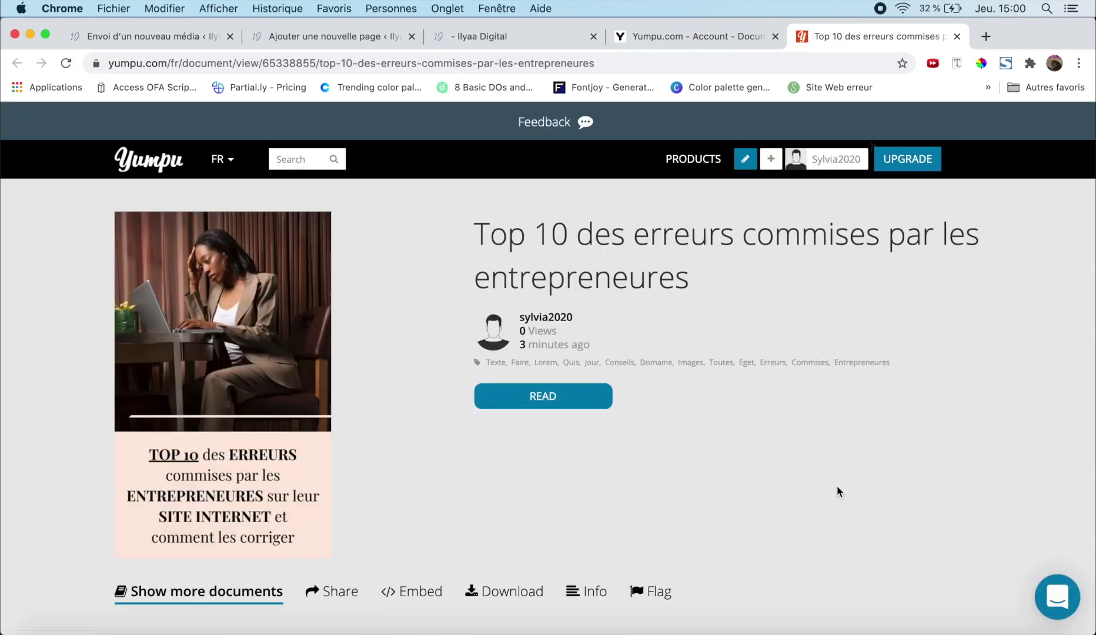
{"action": "scroll", "coordinate": [837, 491], "scroll_direction": "down", "scroll_amount": 1}
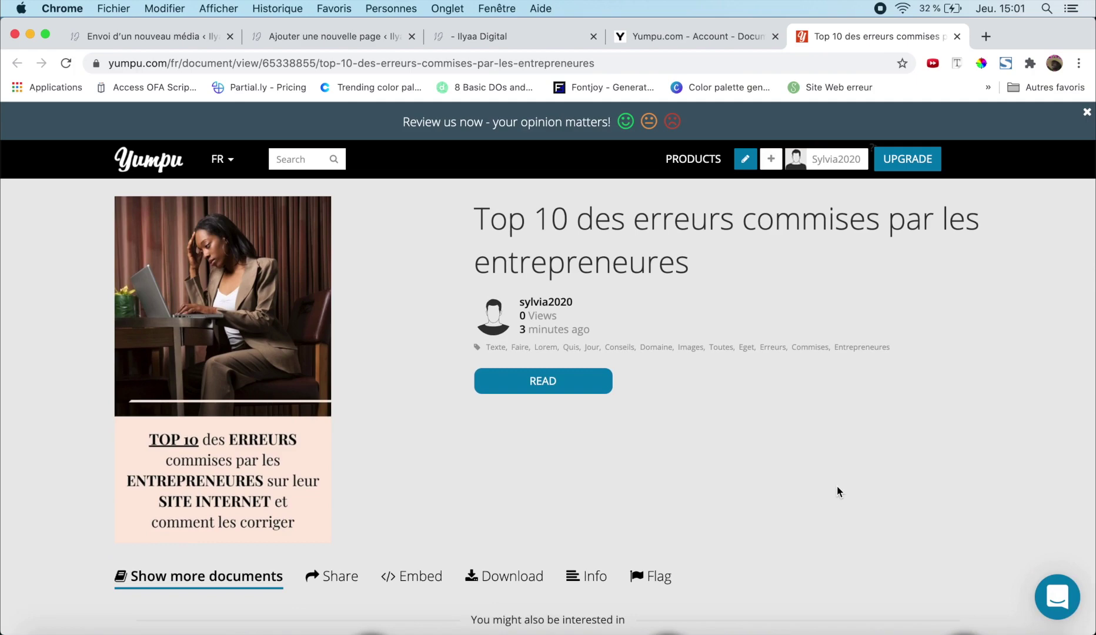
{"action": "scroll", "coordinate": [838, 491], "scroll_direction": "down", "scroll_amount": 3}
{"action": "scroll", "coordinate": [837, 491], "scroll_direction": "up", "scroll_amount": 2}
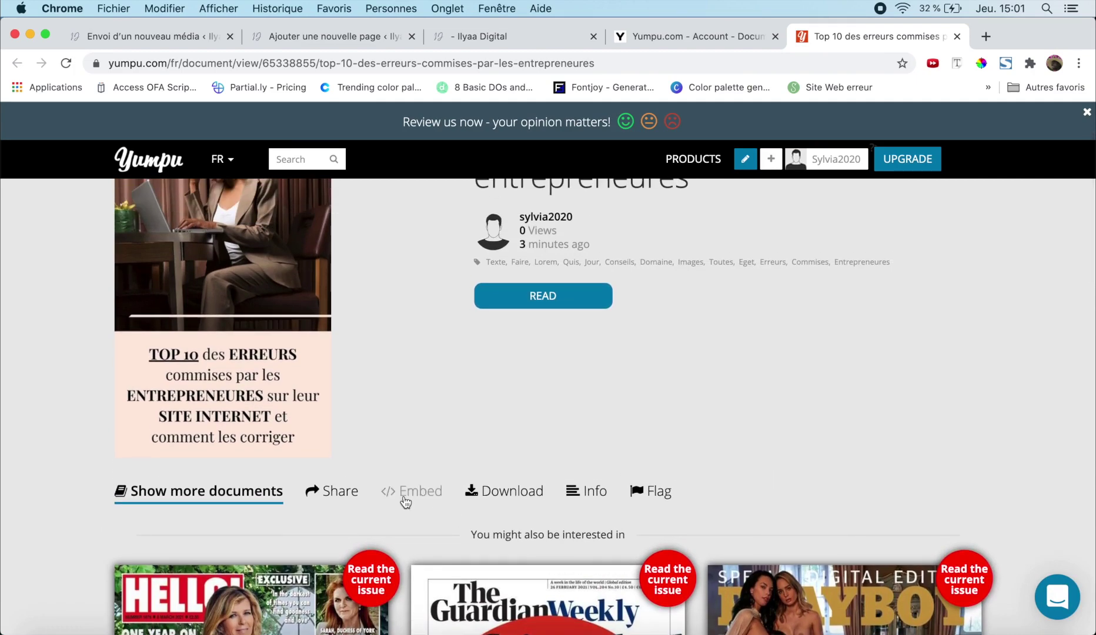
Get the Advanced magazine embed widget for the published document and expand its Basic template settings
{"action": "left_click", "coordinate": [405, 500]}
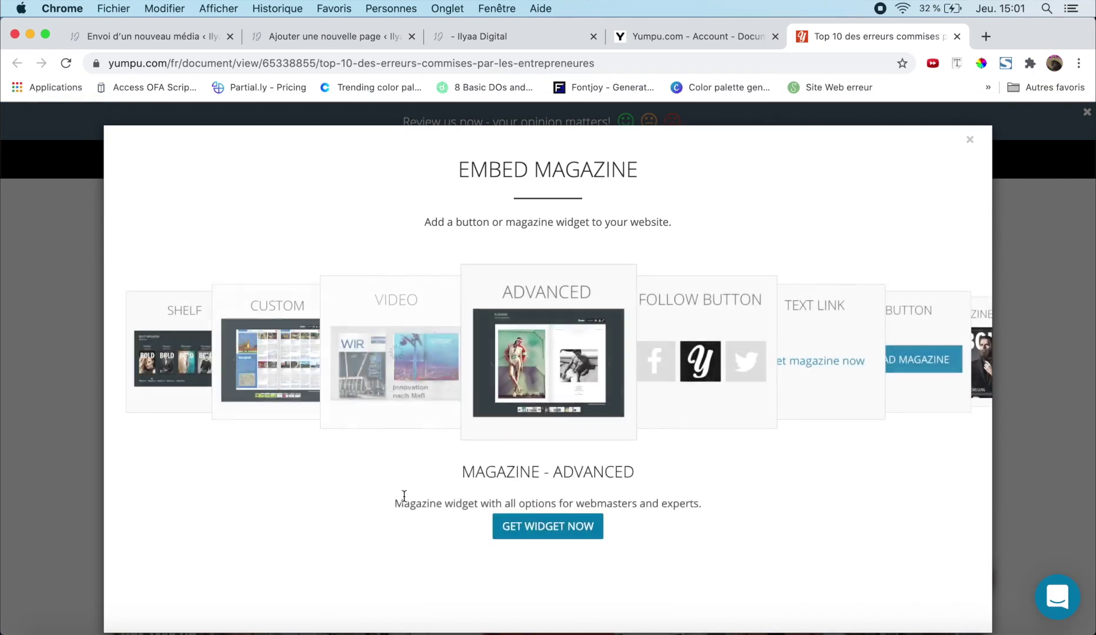
{"action": "left_click", "coordinate": [544, 536]}
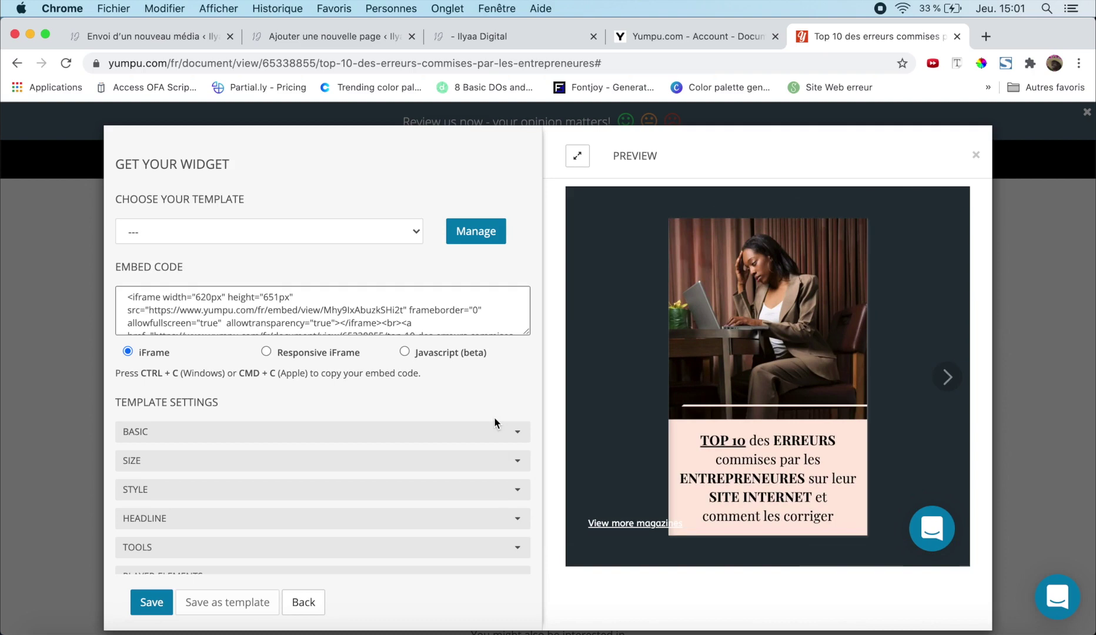
{"action": "scroll", "coordinate": [494, 420], "scroll_direction": "down", "scroll_amount": 1}
{"action": "left_click", "coordinate": [493, 419]}
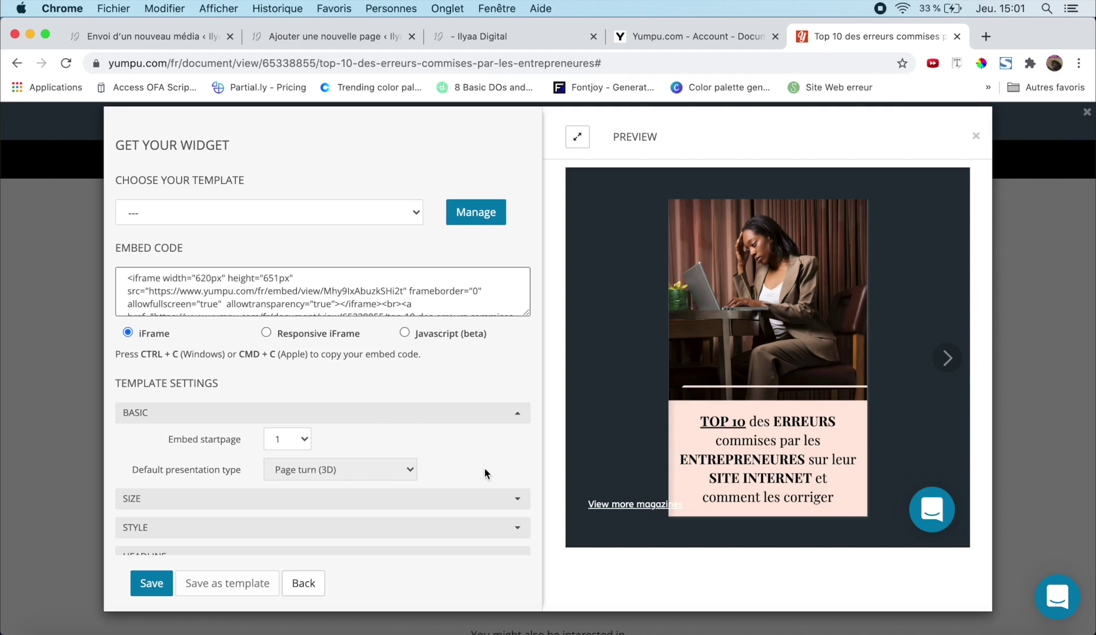
Set the widget's width to 620px and its pageview to double page in the Size settings
{"action": "left_click", "coordinate": [461, 499]}
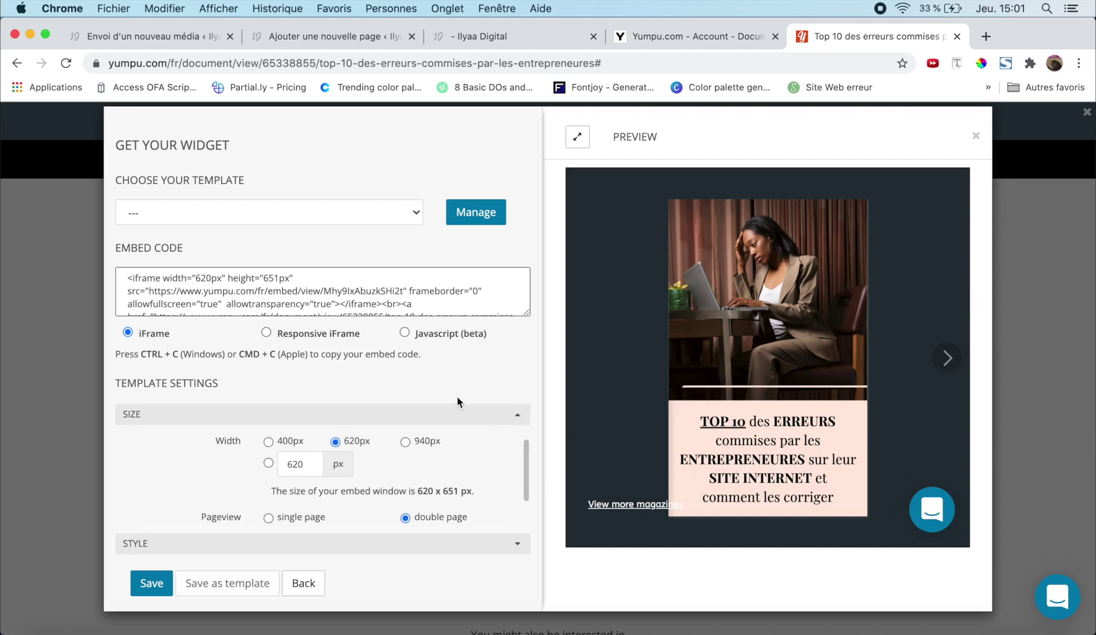
{"action": "left_click", "coordinate": [406, 442]}
{"action": "left_click", "coordinate": [336, 442]}
{"action": "scroll", "coordinate": [379, 484], "scroll_direction": "down", "scroll_amount": 2}
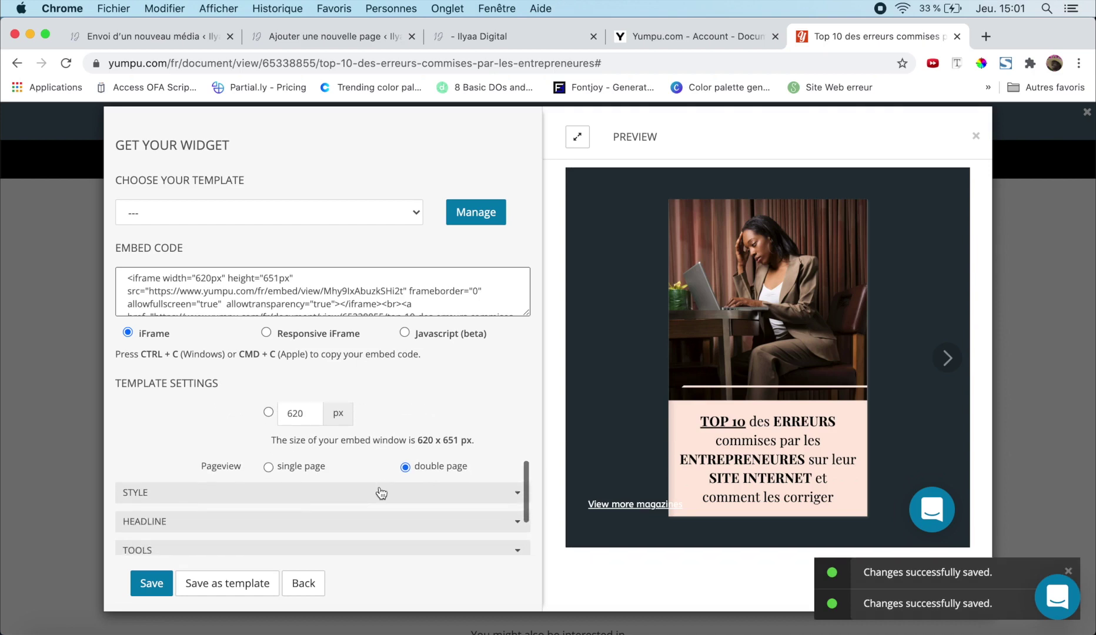
{"action": "left_click", "coordinate": [405, 467]}
Set the widget's background color to Transparent in the Style settings, trying Light gray and the custom color option first
{"action": "left_click", "coordinate": [285, 494]}
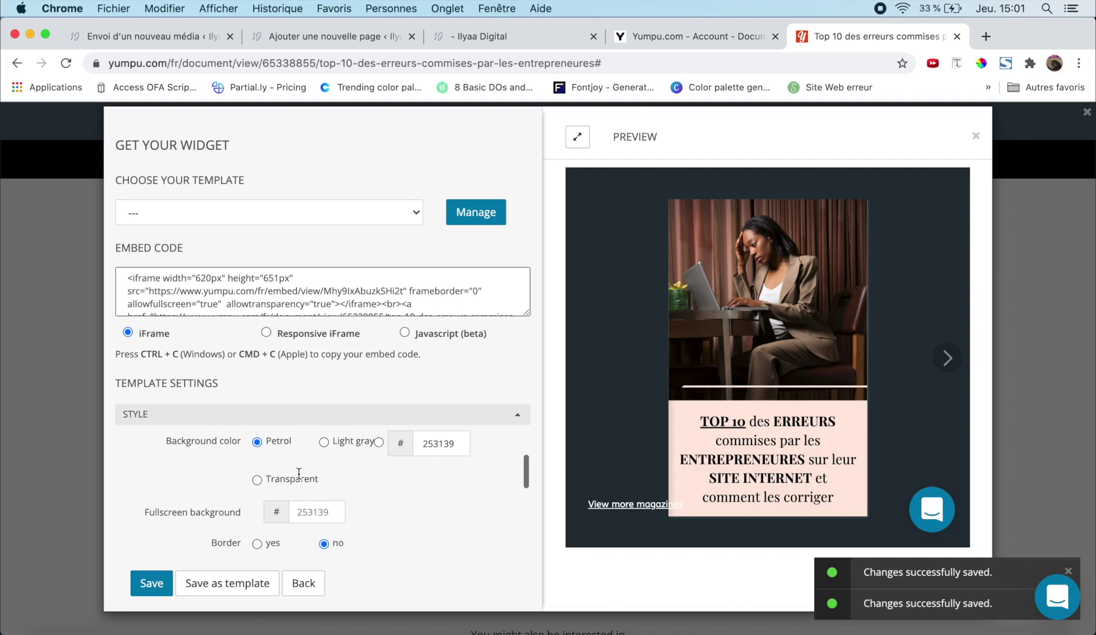
{"action": "scroll", "coordinate": [296, 479], "scroll_direction": "down", "scroll_amount": 2}
{"action": "scroll", "coordinate": [298, 473], "scroll_direction": "up", "scroll_amount": 1}
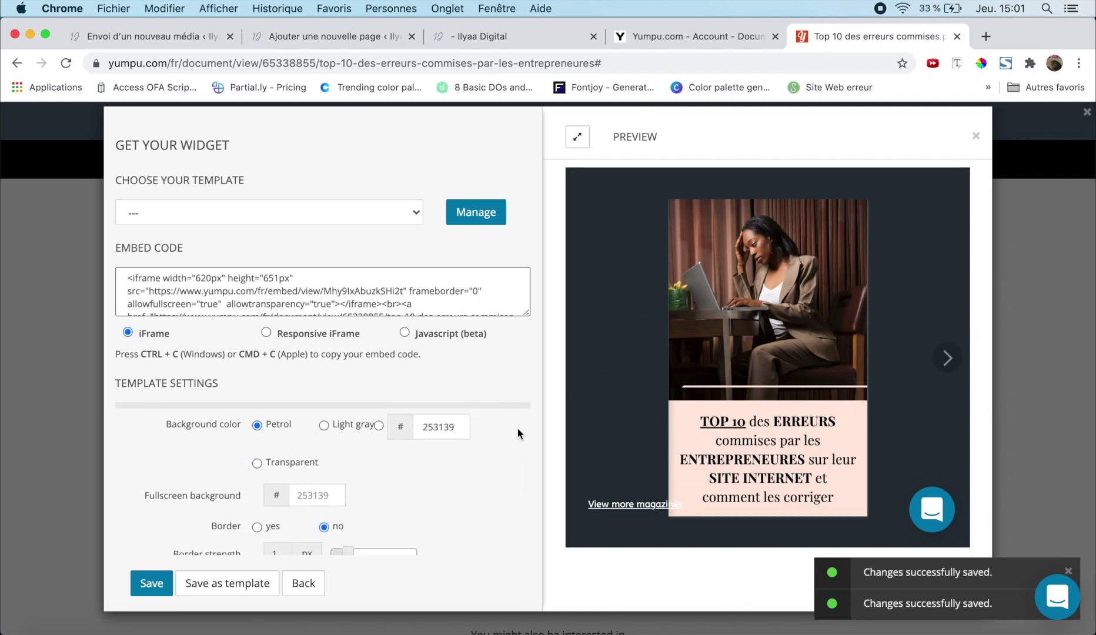
{"action": "left_click", "coordinate": [323, 427]}
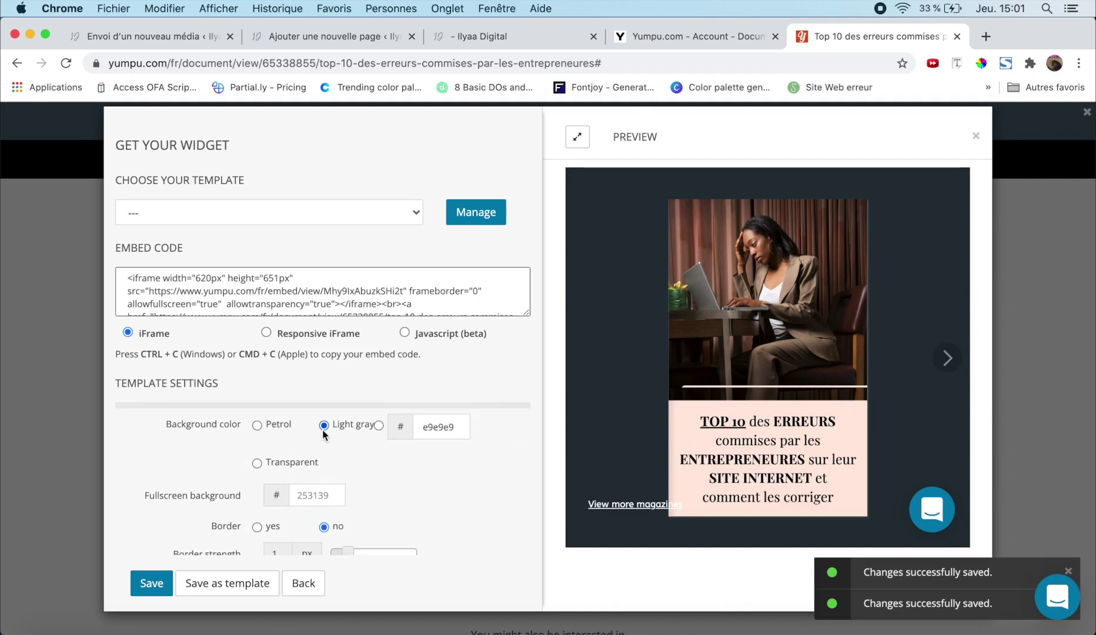
{"action": "left_click", "coordinate": [379, 425]}
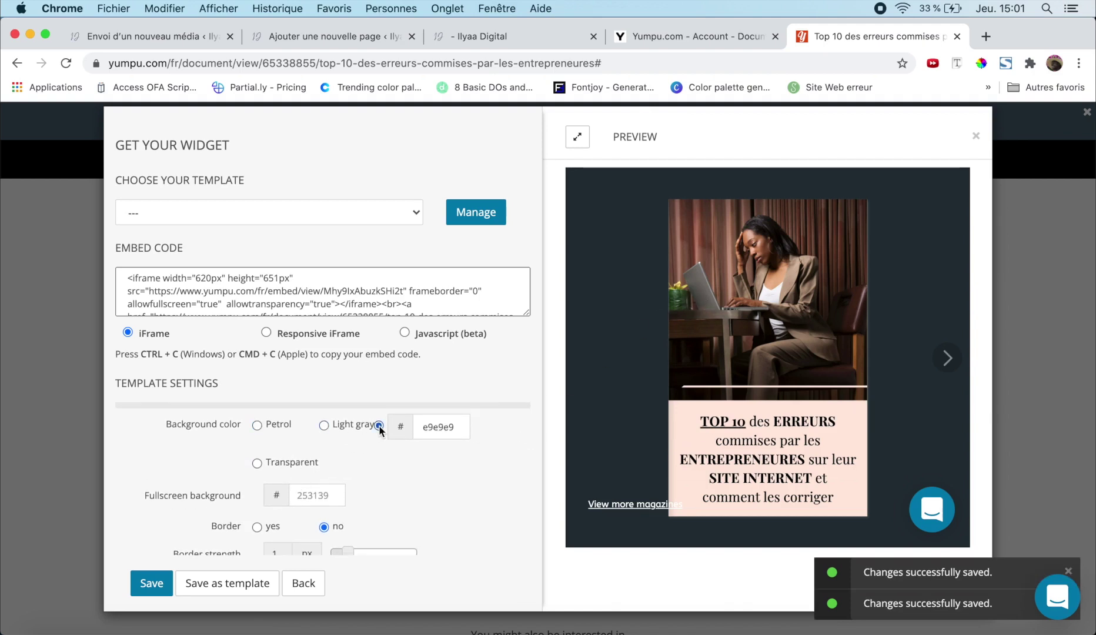
{"action": "left_click", "coordinate": [417, 428]}
{"action": "left_click", "coordinate": [476, 451]}
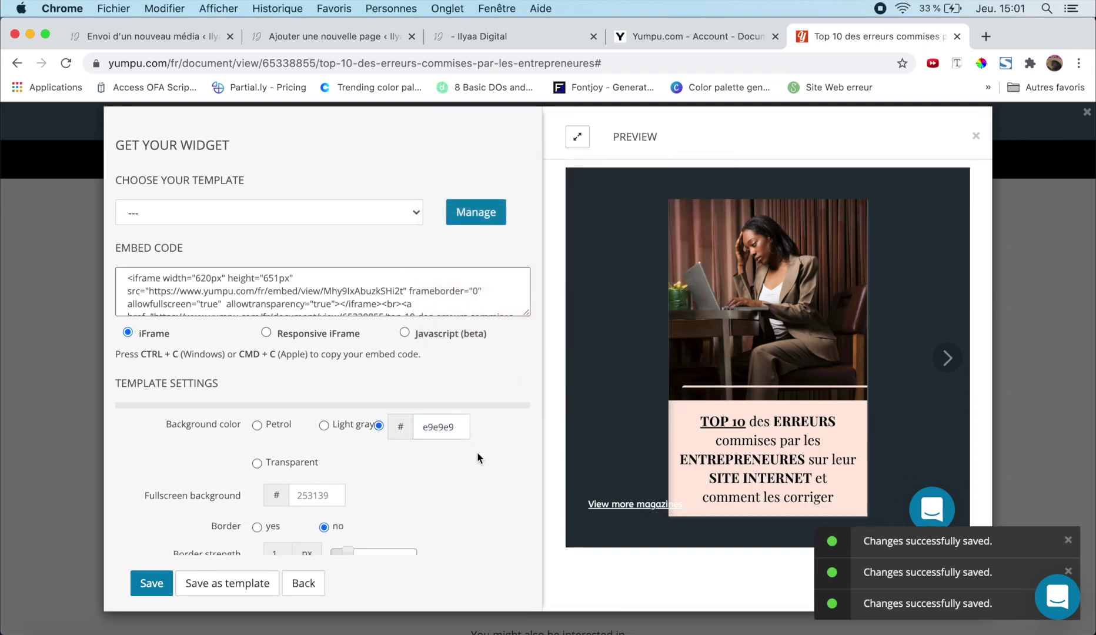
{"action": "left_click", "coordinate": [257, 463]}
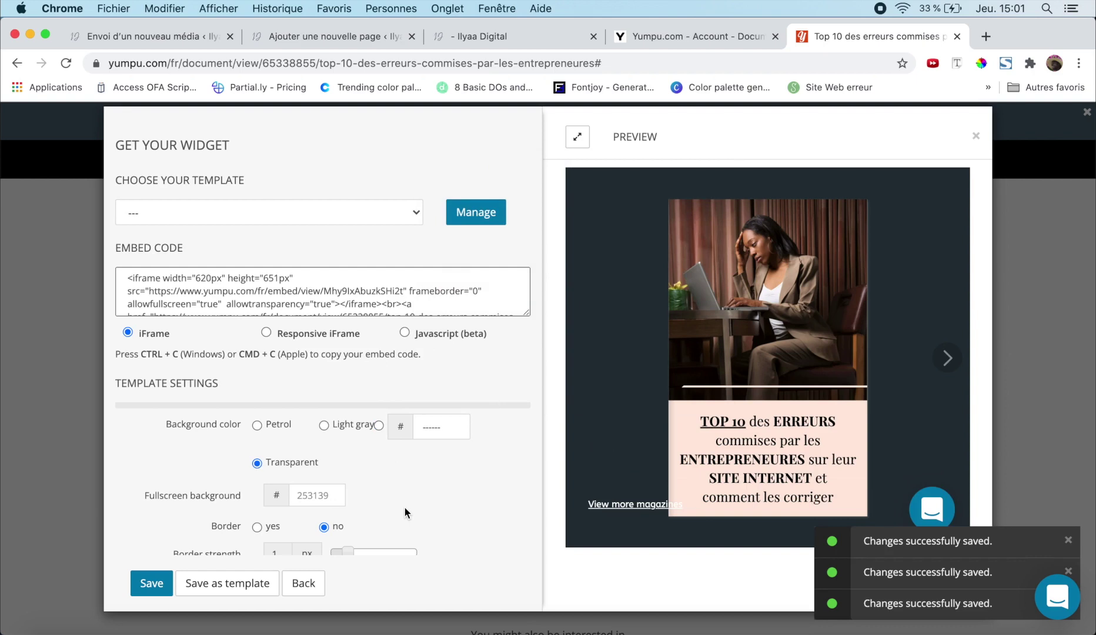
Turn off both the headline and the username in the widget's Headline settings
{"action": "scroll", "coordinate": [404, 508], "scroll_direction": "down", "scroll_amount": 2}
{"action": "scroll", "coordinate": [404, 508], "scroll_direction": "down", "scroll_amount": 1}
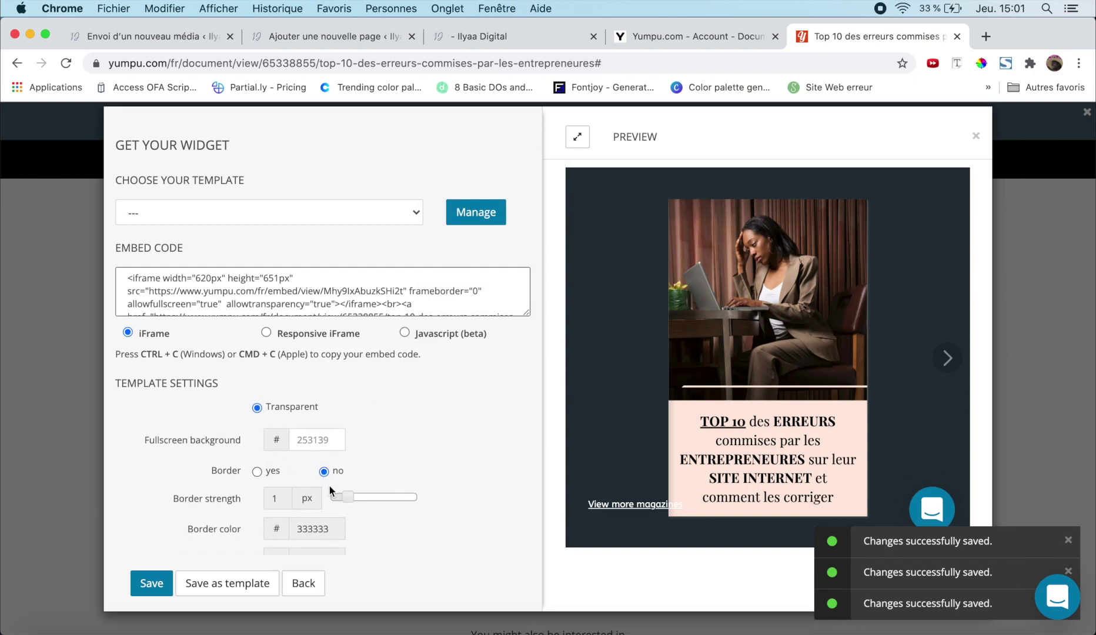
{"action": "scroll", "coordinate": [432, 454], "scroll_direction": "down", "scroll_amount": 5}
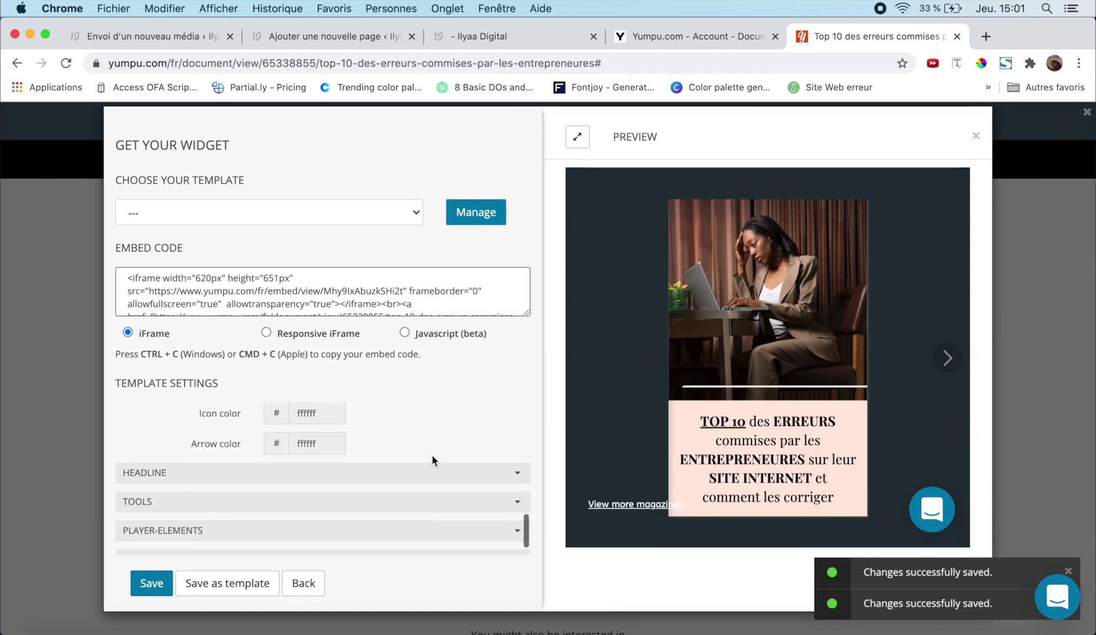
{"action": "left_click", "coordinate": [422, 481]}
{"action": "scroll", "coordinate": [429, 470], "scroll_direction": "down", "scroll_amount": 2}
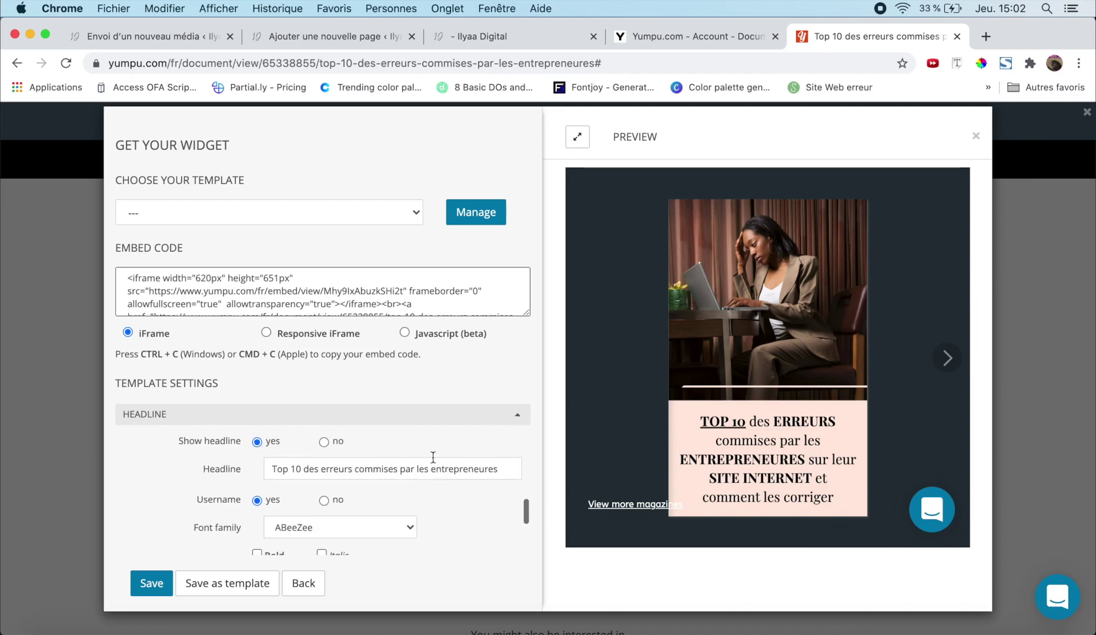
{"action": "scroll", "coordinate": [433, 457], "scroll_direction": "up", "scroll_amount": 1}
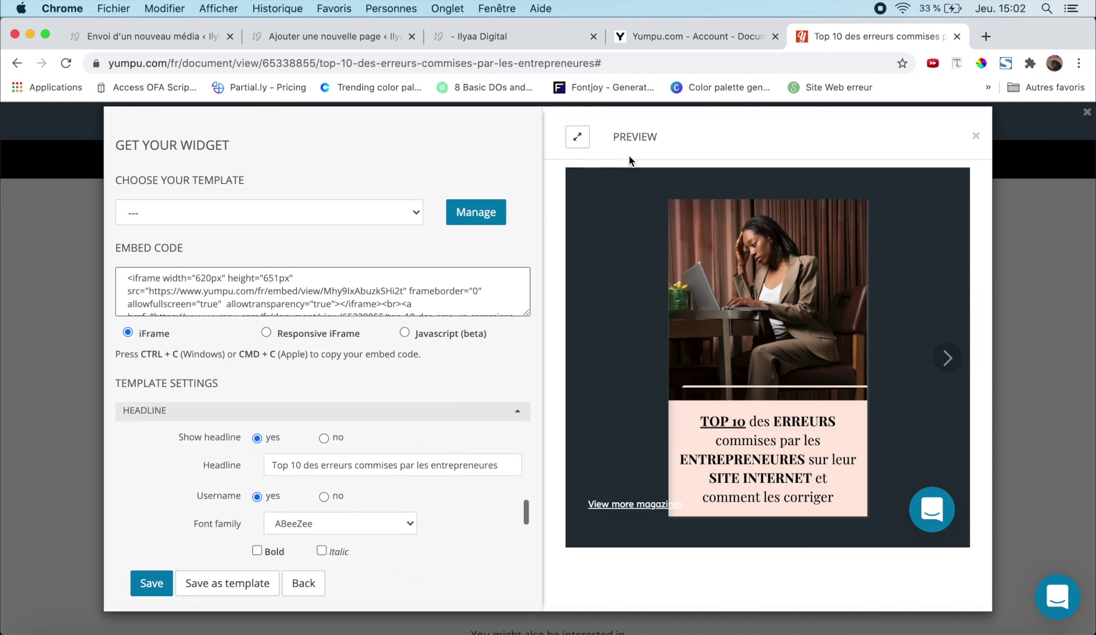
{"action": "left_click", "coordinate": [323, 438]}
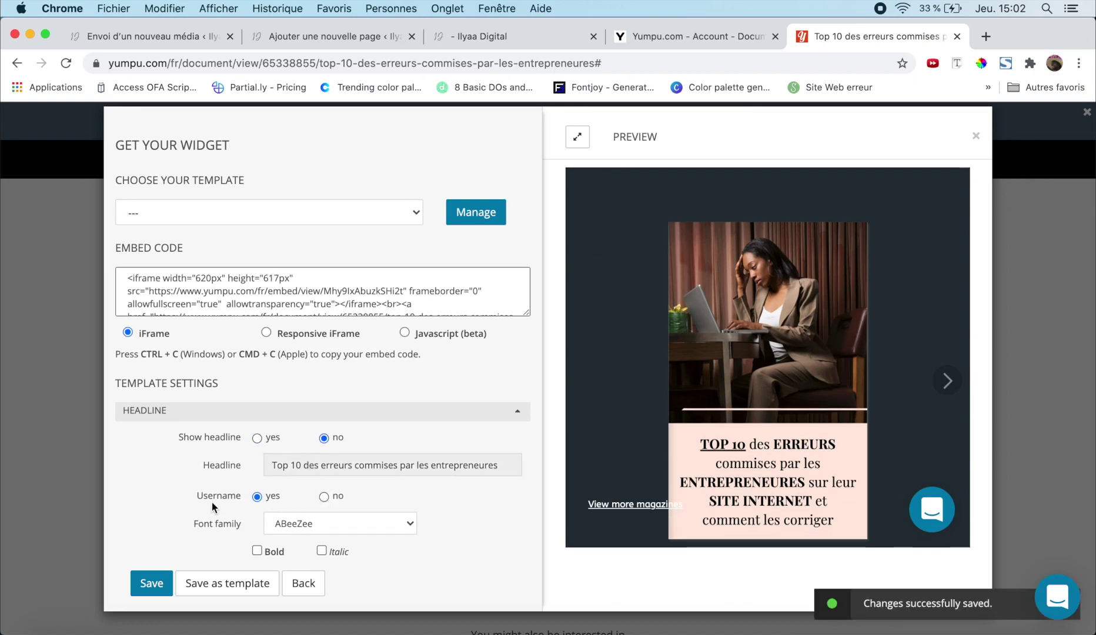
{"action": "left_click", "coordinate": [325, 497]}
Look through the widget's Tools and Player-Elements settings and turn off Recommended magazines under Fullscreen-Elements
{"action": "scroll", "coordinate": [328, 501], "scroll_direction": "down", "scroll_amount": 3}
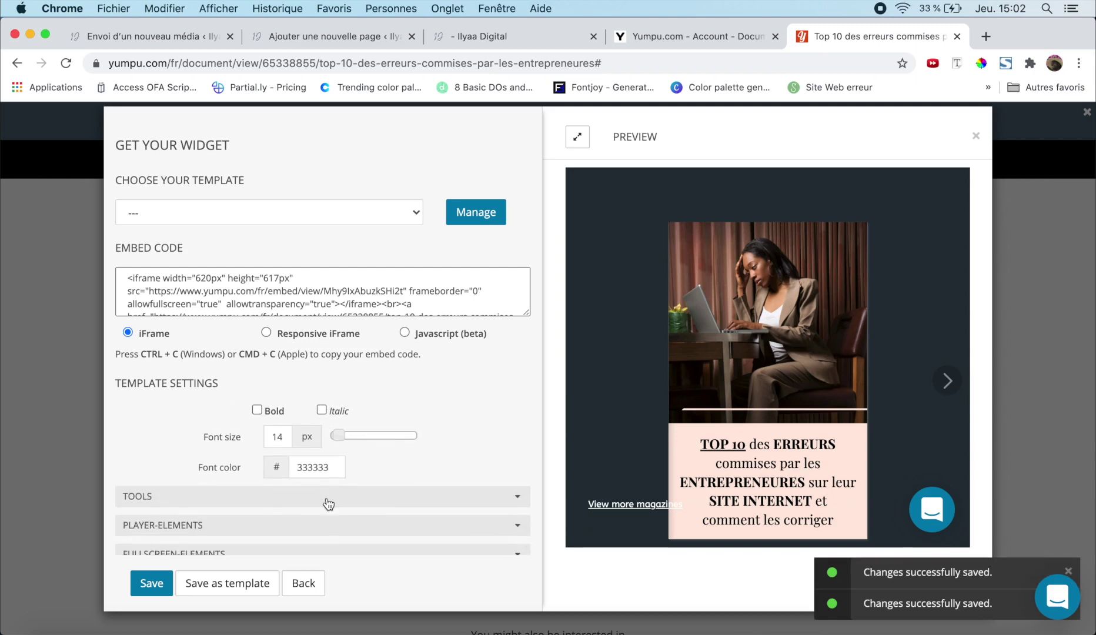
{"action": "left_click", "coordinate": [328, 503]}
{"action": "scroll", "coordinate": [326, 499], "scroll_direction": "down", "scroll_amount": 2}
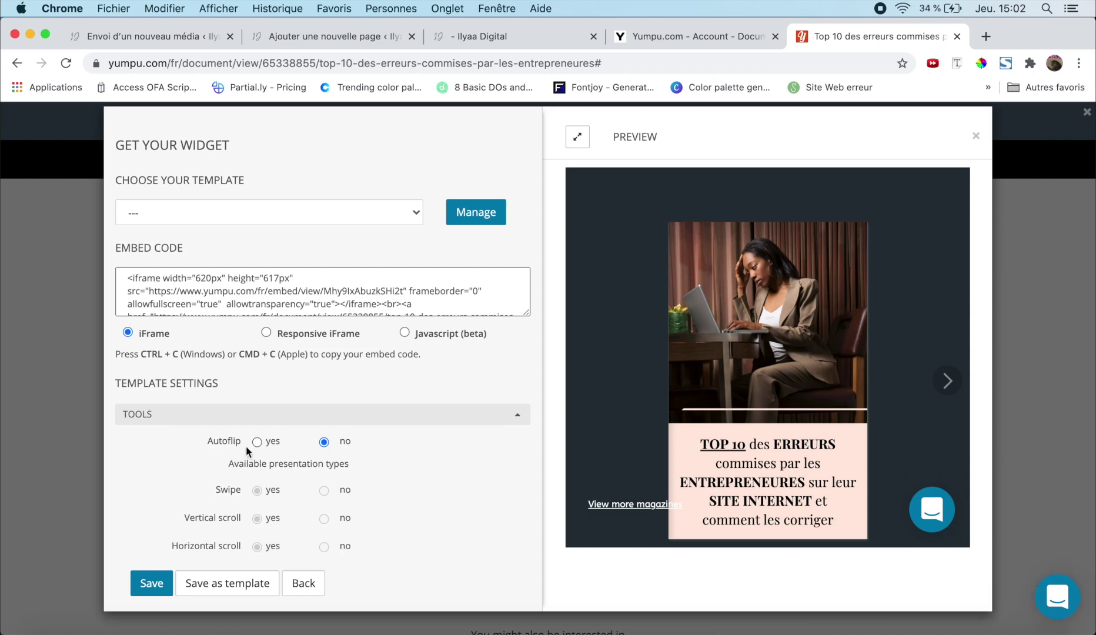
{"action": "scroll", "coordinate": [349, 499], "scroll_direction": "down", "scroll_amount": 5}
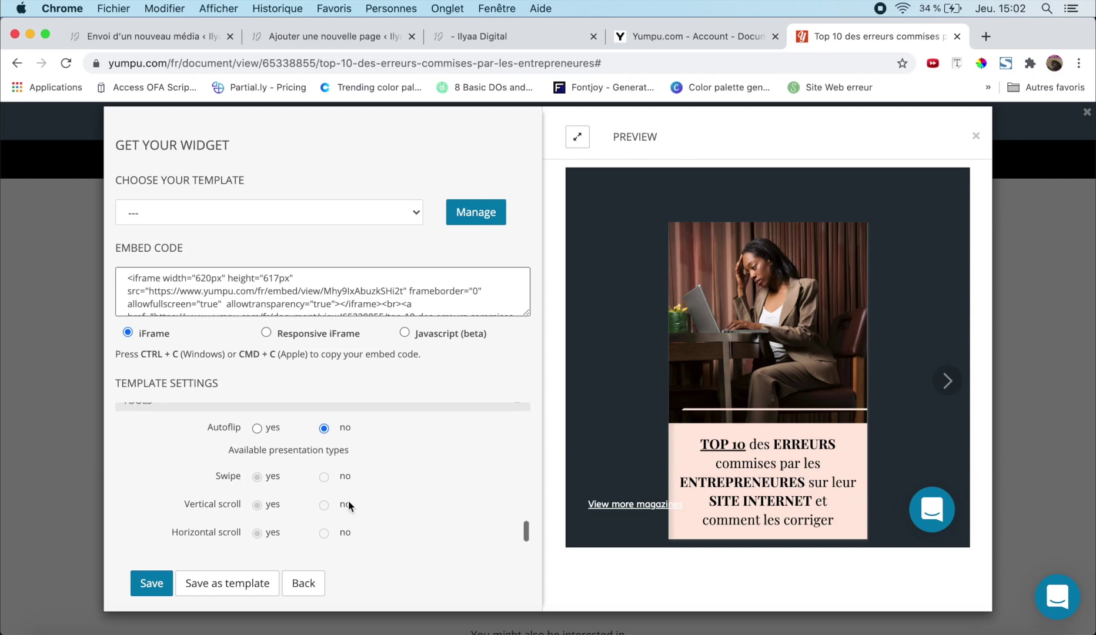
{"action": "scroll", "coordinate": [341, 508], "scroll_direction": "down", "scroll_amount": 5}
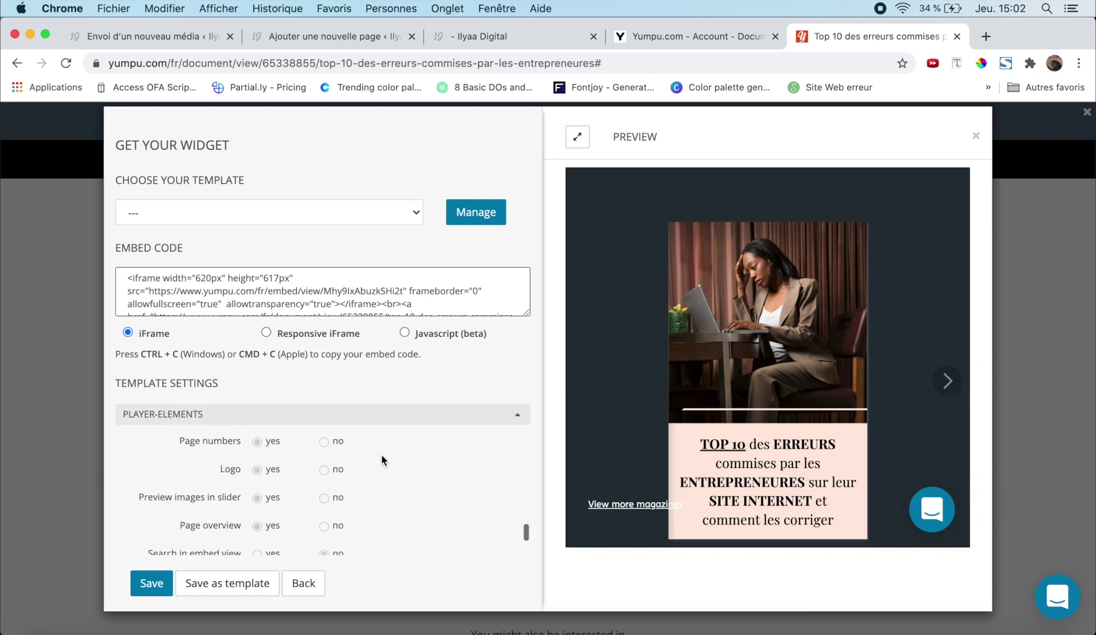
{"action": "left_click", "coordinate": [364, 542]}
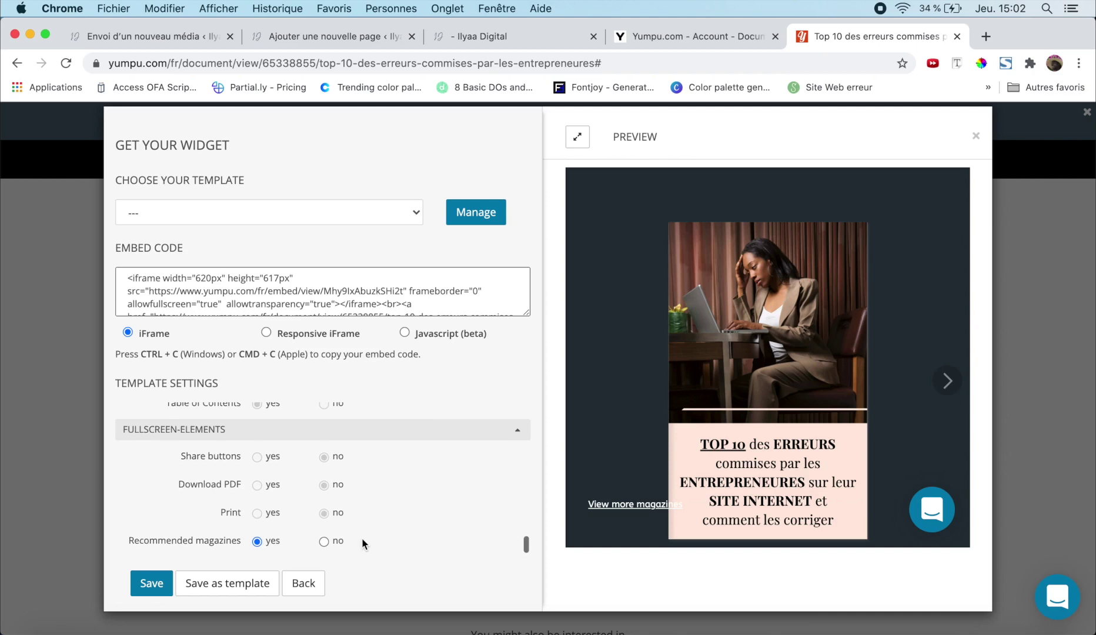
{"action": "scroll", "coordinate": [426, 433], "scroll_direction": "up", "scroll_amount": 3}
{"action": "scroll", "coordinate": [423, 435], "scroll_direction": "down", "scroll_amount": 3}
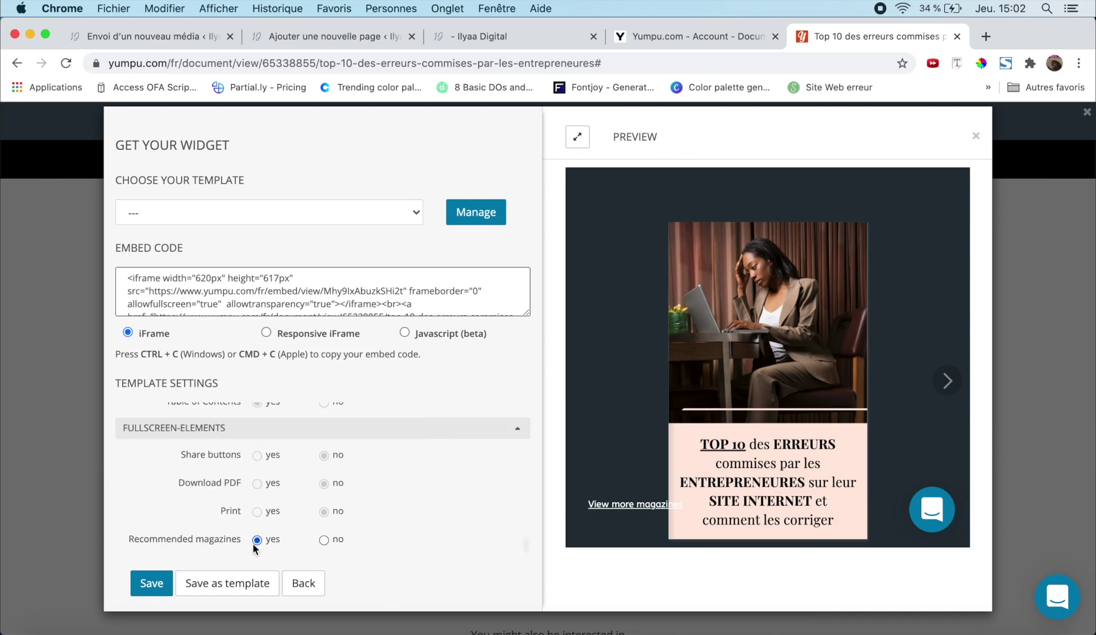
{"action": "left_click", "coordinate": [323, 540]}
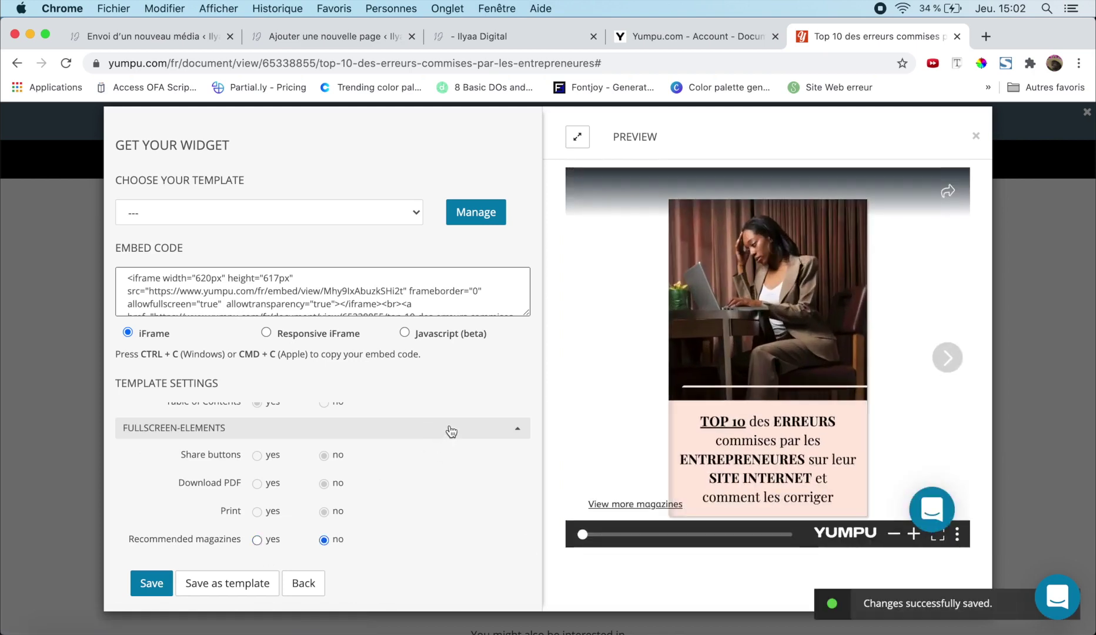
Switch the widget's embed code to Responsive iFrame and copy the entire code
{"action": "scroll", "coordinate": [450, 430], "scroll_direction": "up", "scroll_amount": 10}
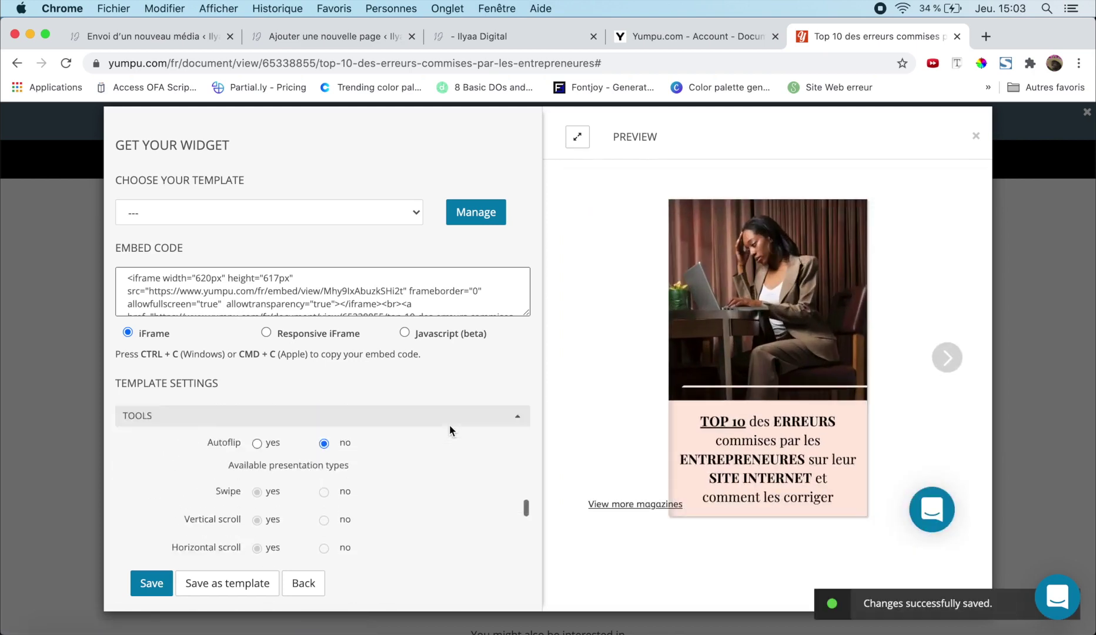
{"action": "scroll", "coordinate": [450, 426], "scroll_direction": "up", "scroll_amount": 3}
{"action": "left_click", "coordinate": [266, 351]}
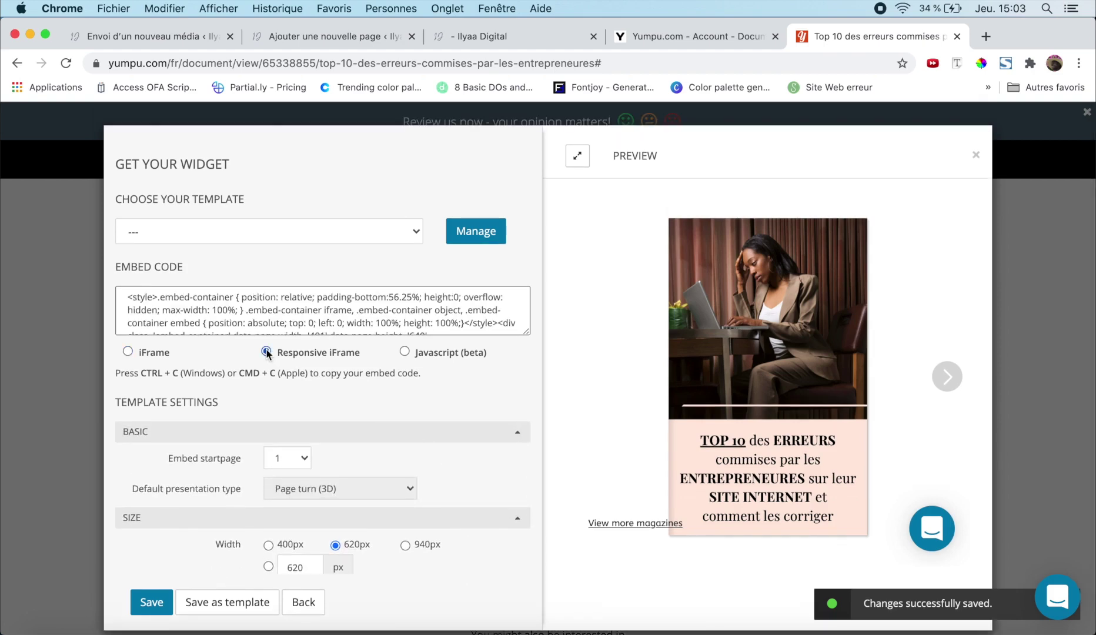
{"action": "left_click", "coordinate": [347, 314]}
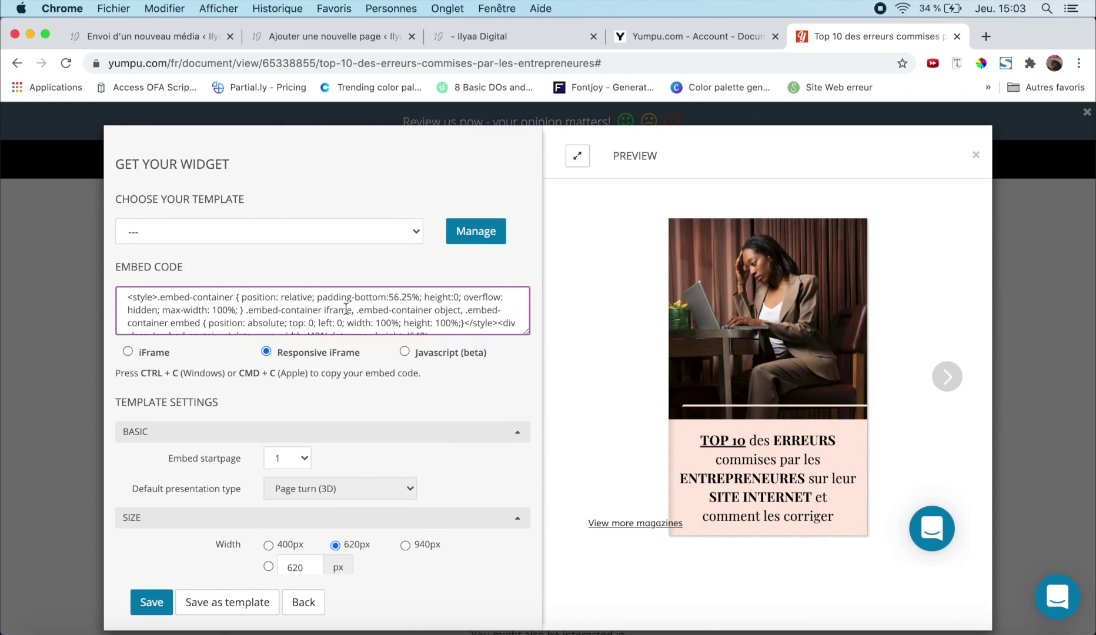
{"action": "key", "text": "super+a"}
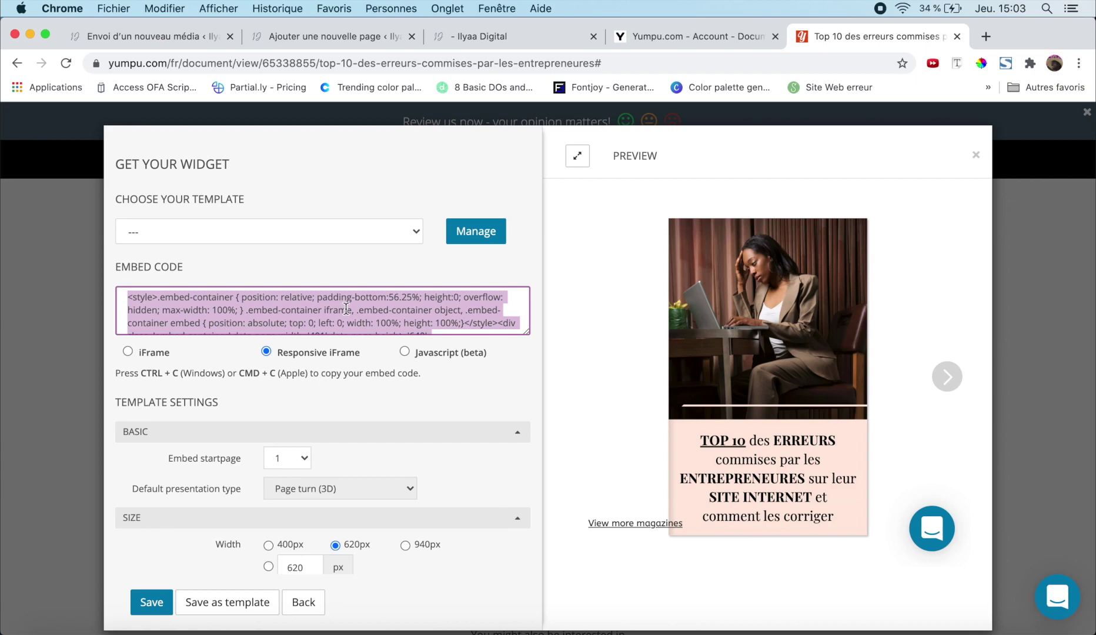
Go to the WordPress page preview and open it in the Divi Visual Builder, building on the existing content
{"action": "left_click", "coordinate": [474, 38]}
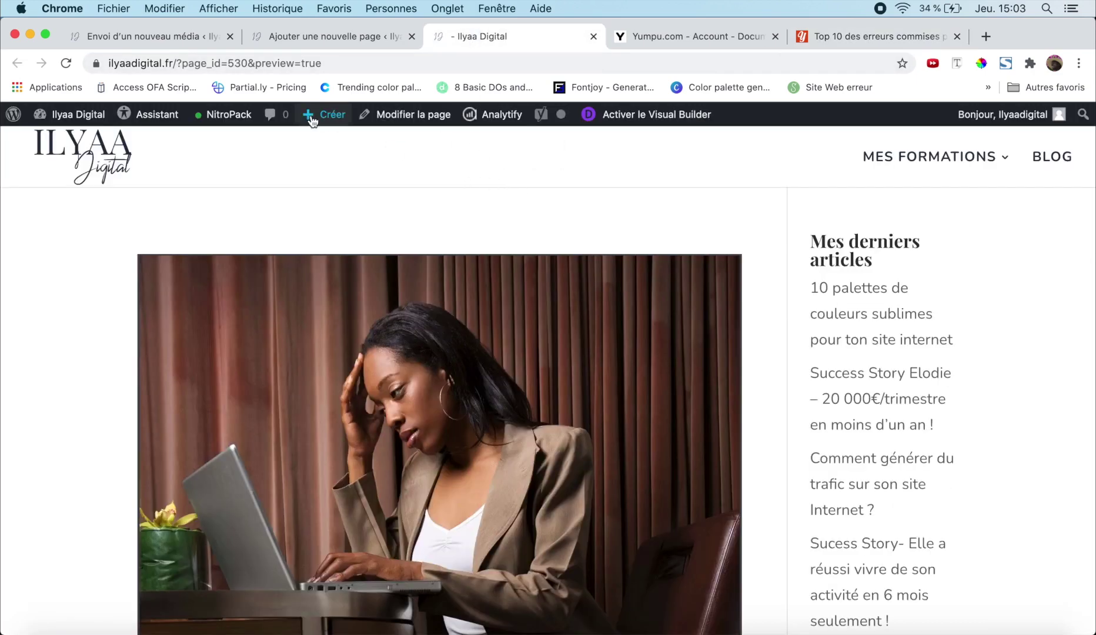
{"action": "left_click", "coordinate": [623, 121]}
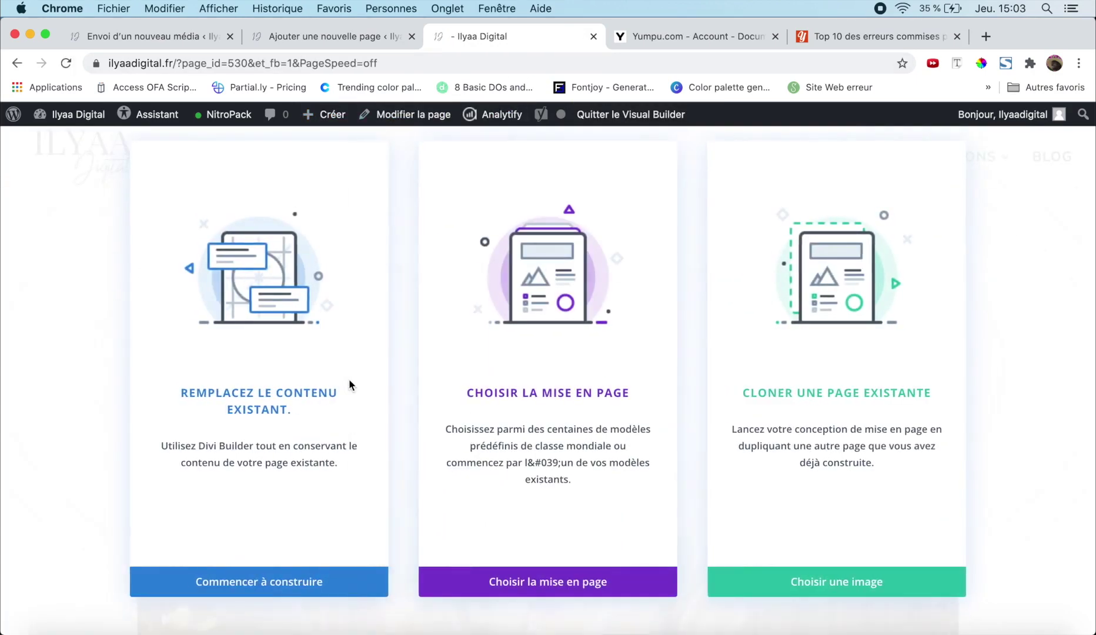
{"action": "left_click", "coordinate": [312, 412]}
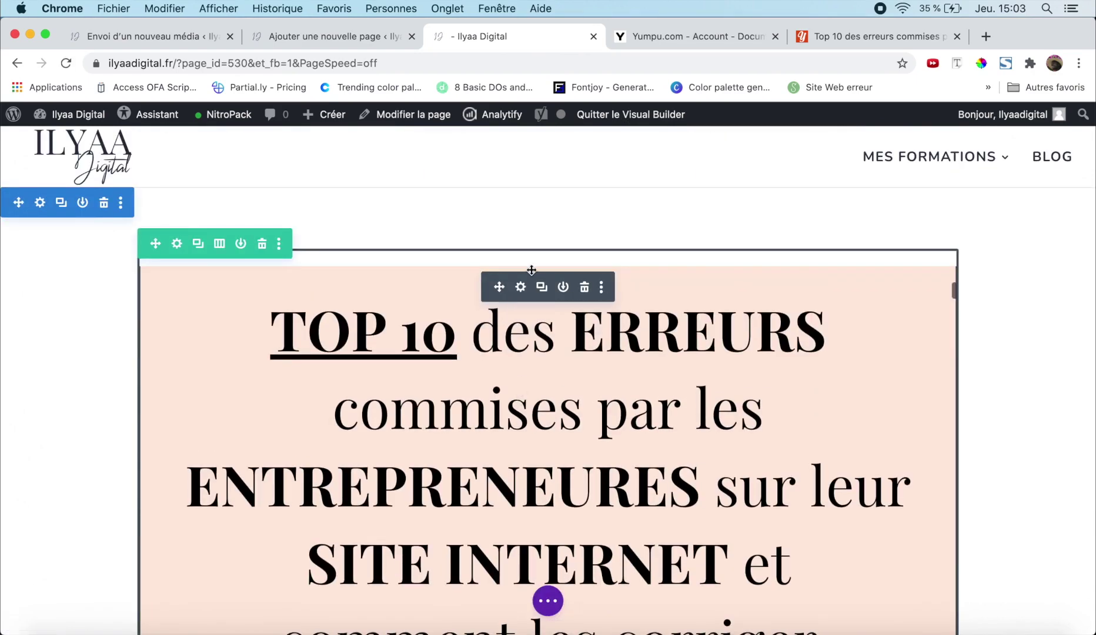
Insert a Code module below the existing PDF embed and paste the copied Yumpu embed code into it
{"action": "scroll", "coordinate": [1017, 406], "scroll_direction": "down", "scroll_amount": 8}
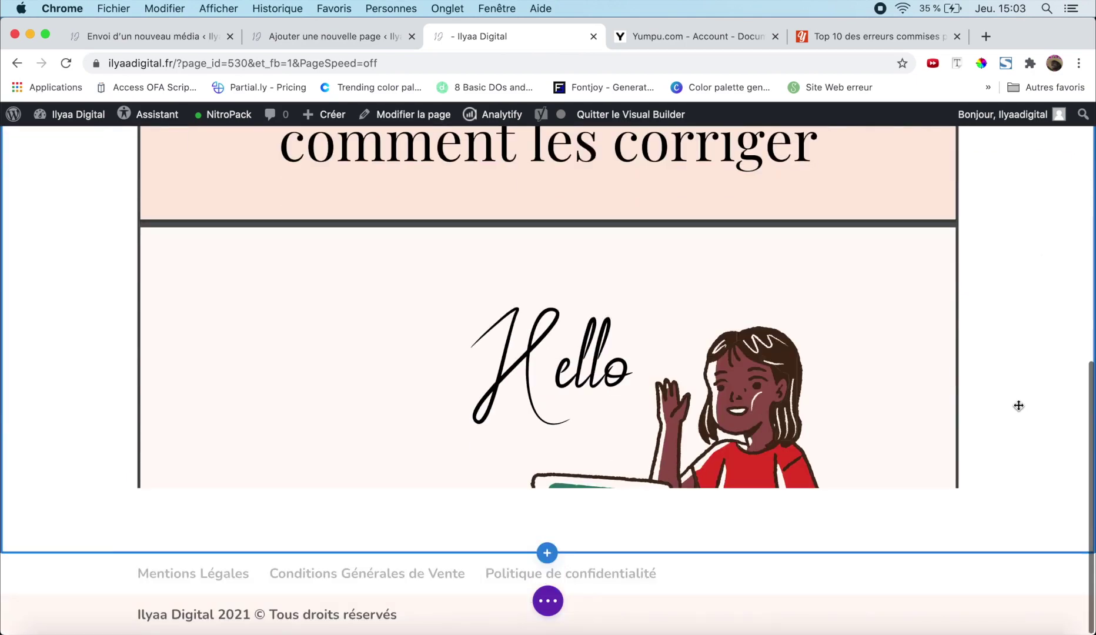
{"action": "left_click", "coordinate": [547, 465]}
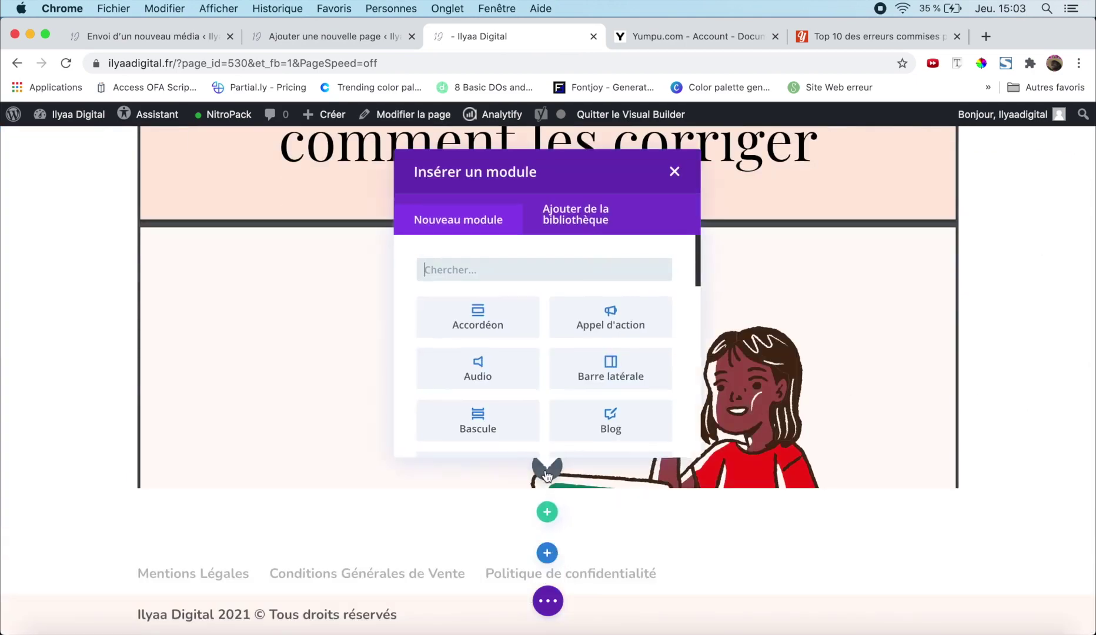
{"action": "type", "text": "code"}
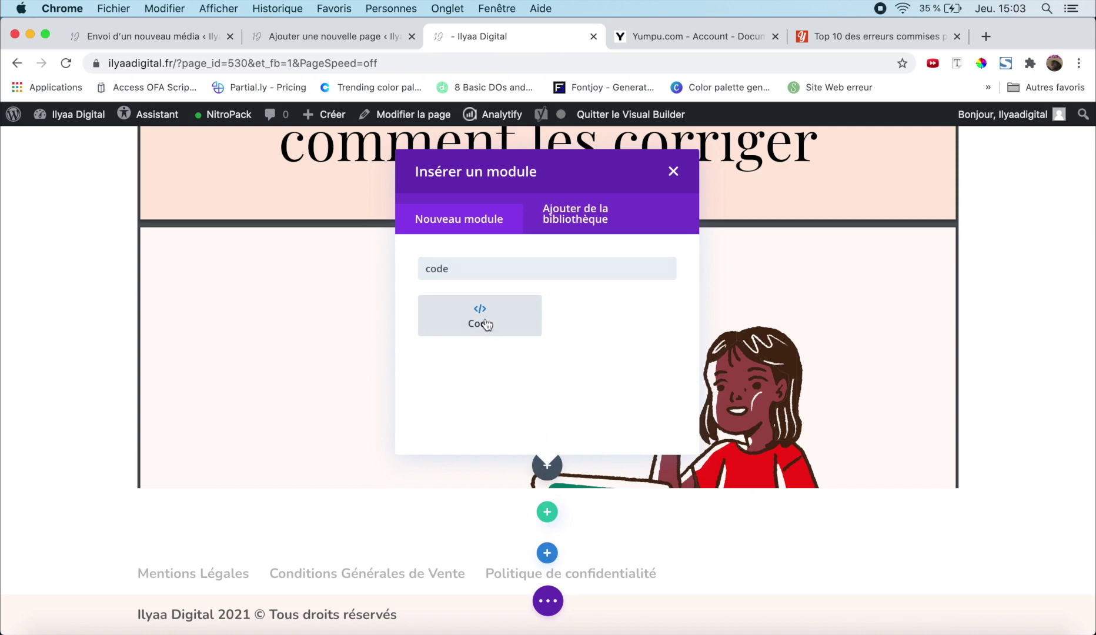
{"action": "left_click", "coordinate": [485, 325]}
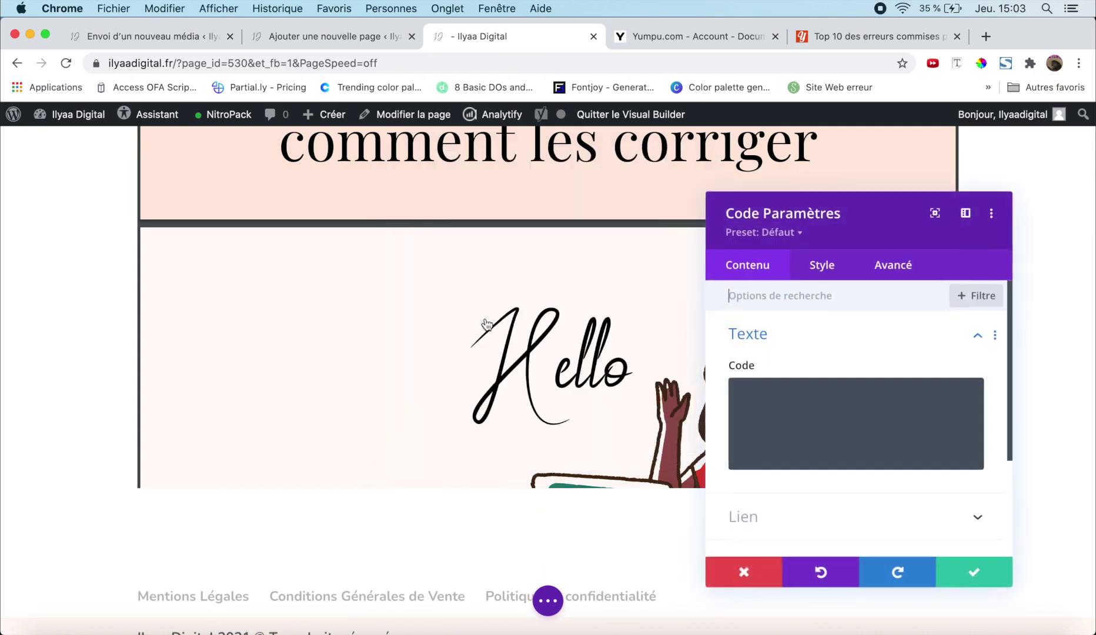
{"action": "left_click", "coordinate": [834, 398]}
{"action": "key", "text": "super+v"}
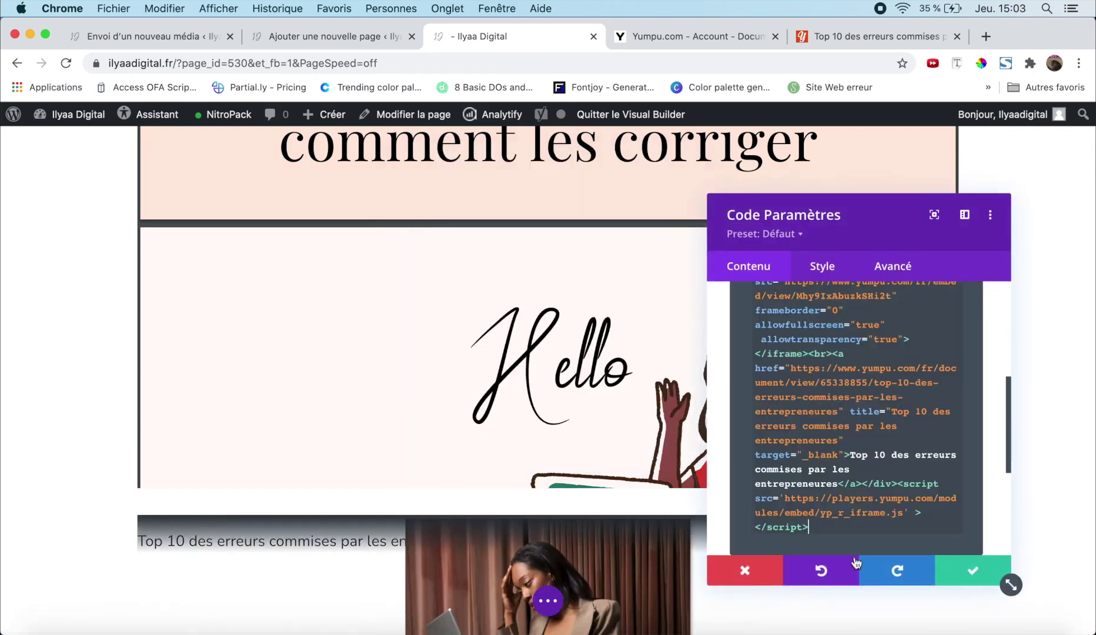
Save the Code module's settings and page forward through the embedded flipbook to check it
{"action": "scroll", "coordinate": [13, 399], "scroll_direction": "down", "scroll_amount": 7}
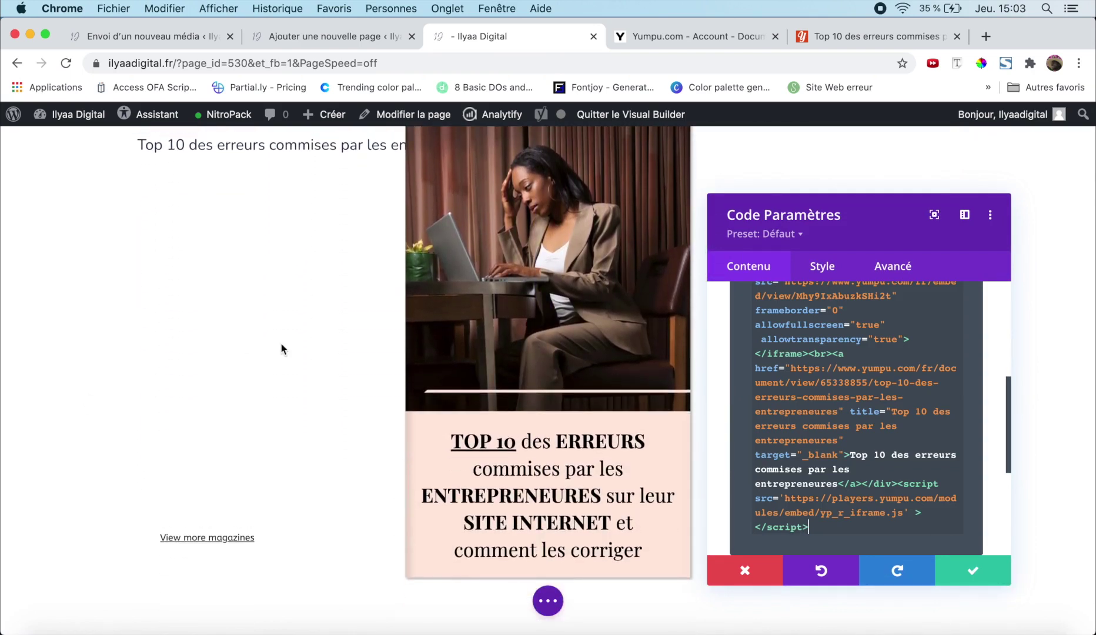
{"action": "left_click", "coordinate": [976, 574]}
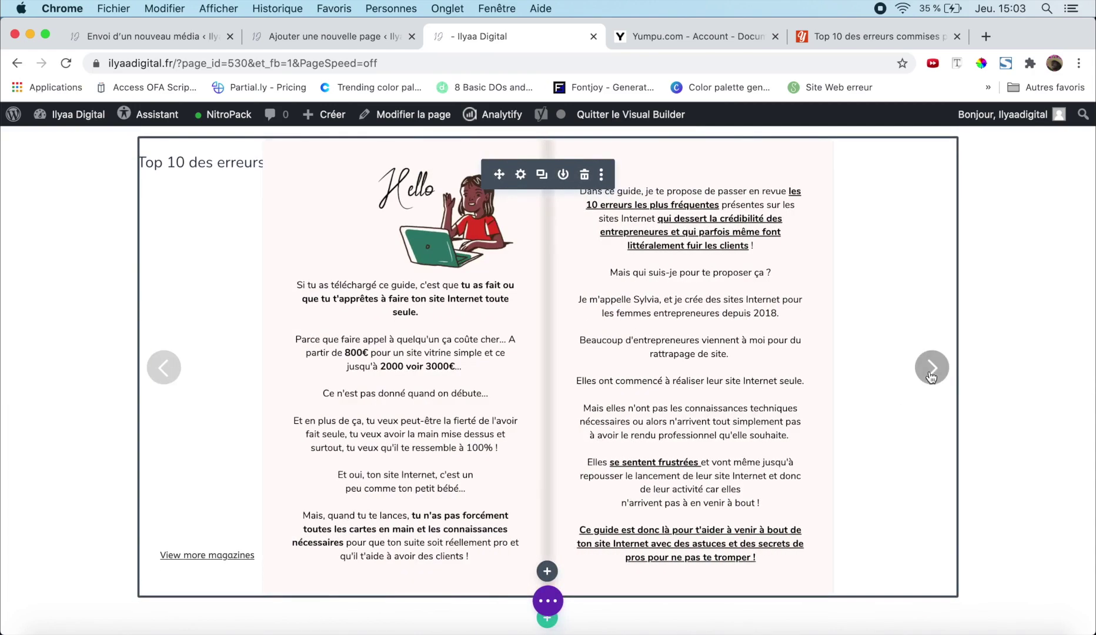
{"action": "left_click", "coordinate": [930, 374]}
{"action": "left_click", "coordinate": [930, 373]}
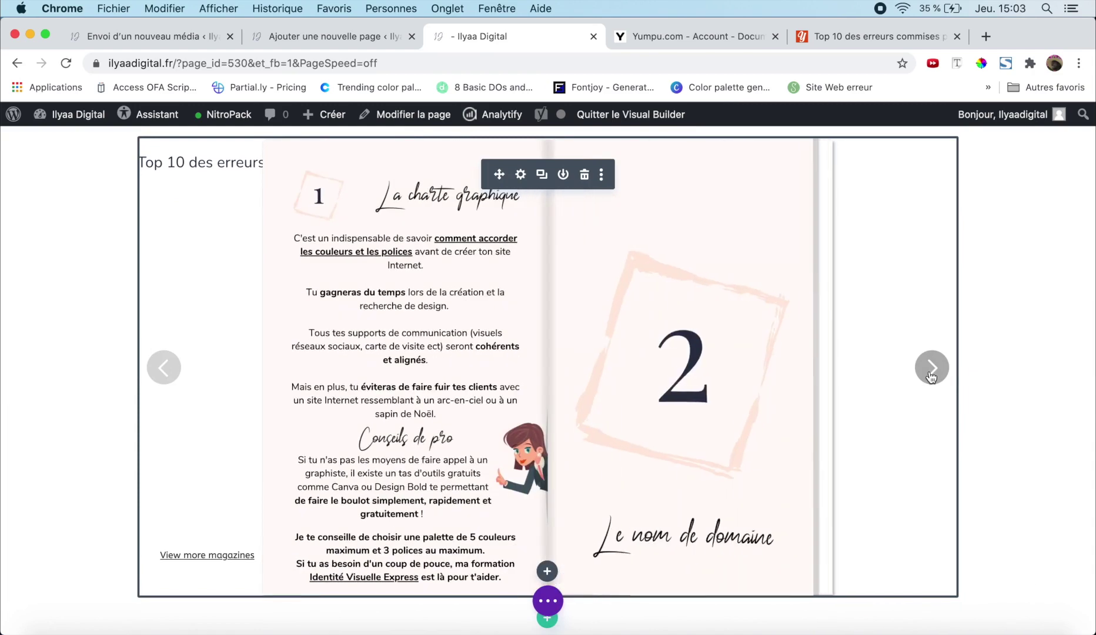
Continue turning the embedded flipbook's pages up to the chapter 5 title page, "Les images"
{"action": "left_click", "coordinate": [930, 374]}
{"action": "left_click", "coordinate": [930, 374]}
{"action": "left_click", "coordinate": [931, 374]}
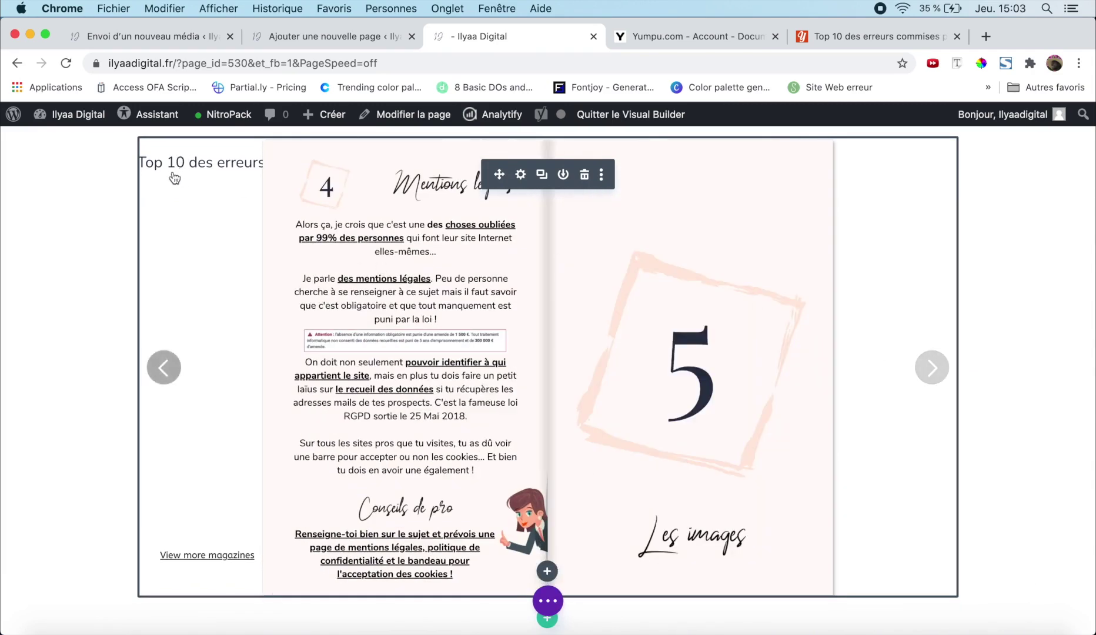
Delete the link text "Top 10 des erreurs commises par les entrepreneures" from the Code module's embed code and save the module settings
{"action": "left_click", "coordinate": [521, 175]}
{"action": "scroll", "coordinate": [823, 412], "scroll_direction": "down", "scroll_amount": 2}
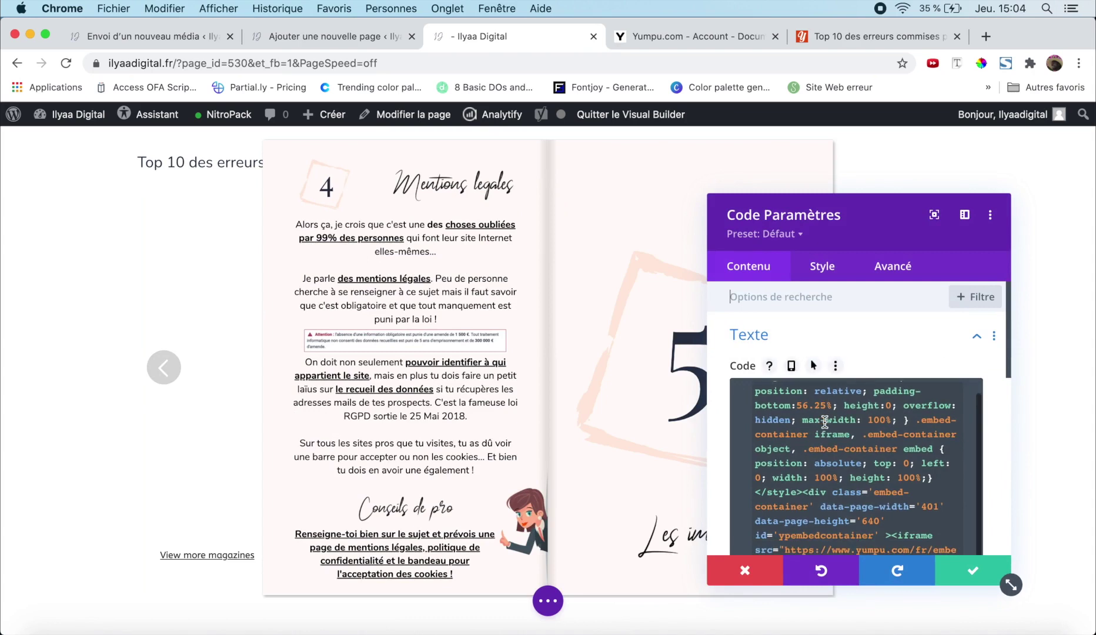
{"action": "scroll", "coordinate": [825, 422], "scroll_direction": "down", "scroll_amount": 5}
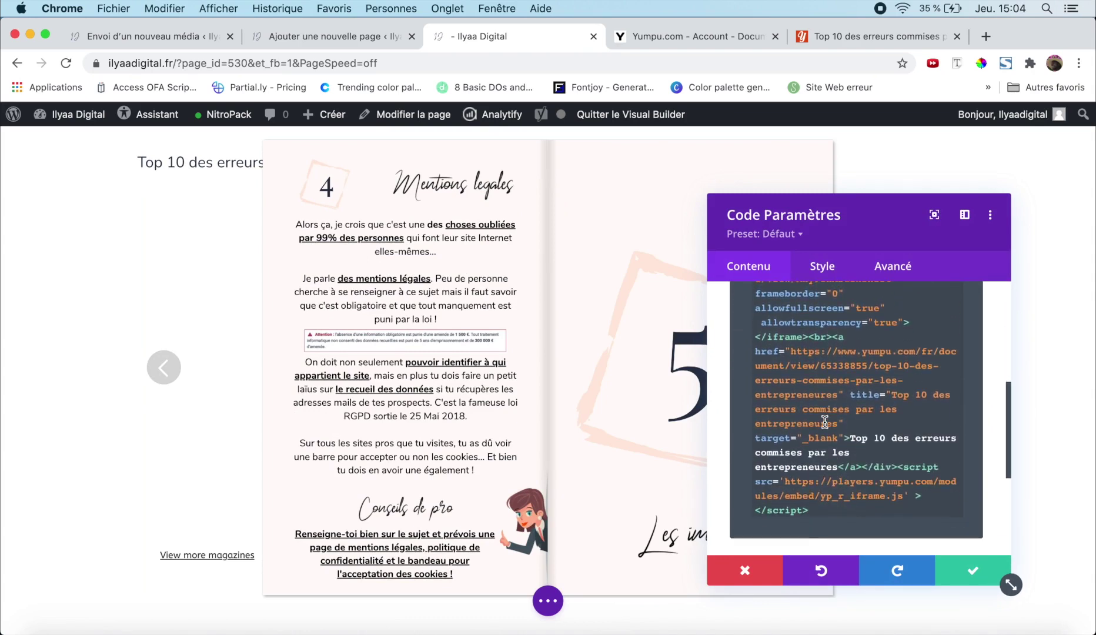
{"action": "left_click", "coordinate": [837, 463]}
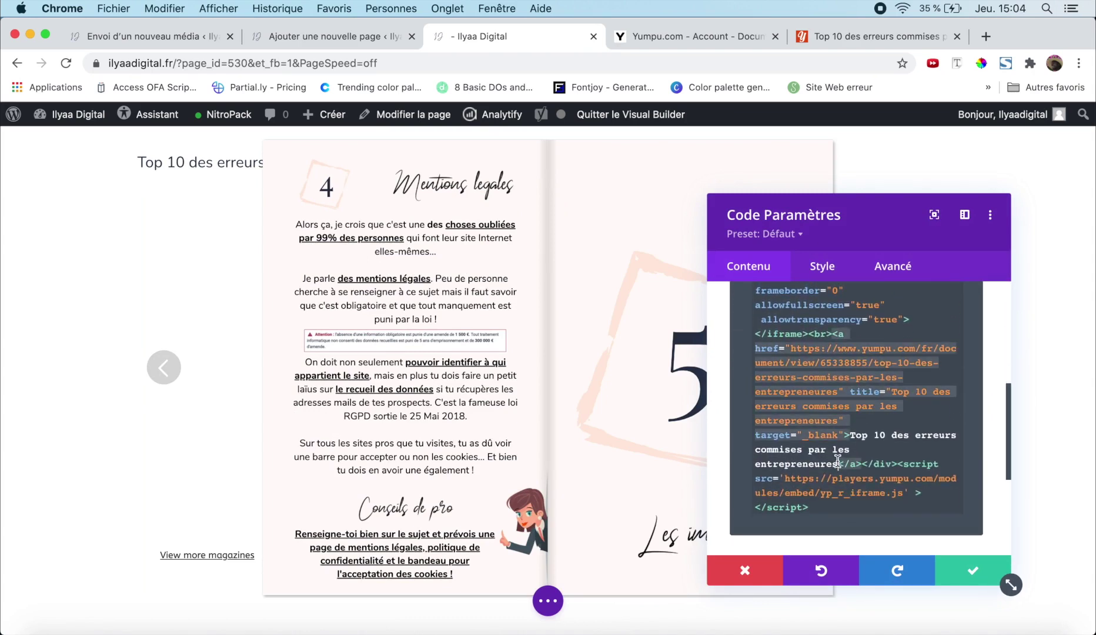
{"action": "key", "text": "BackSpace"}
{"action": "key", "text": "BackSpace"}
{"action": "key", "text": "BackSpace"}
{"action": "key", "text": "BackSpace"}
{"action": "key", "text": "BackSpace"}
{"action": "key", "text": "BackSpace"}
{"action": "key", "text": "BackSpace"}
{"action": "key", "text": "BackSpace"}
{"action": "key", "text": "BackSpace"}
{"action": "key", "text": "BackSpace"}
{"action": "key", "text": "BackSpace"}
{"action": "key", "text": "BackSpace"}
{"action": "key", "text": "BackSpace"}
{"action": "key", "text": "BackSpace"}
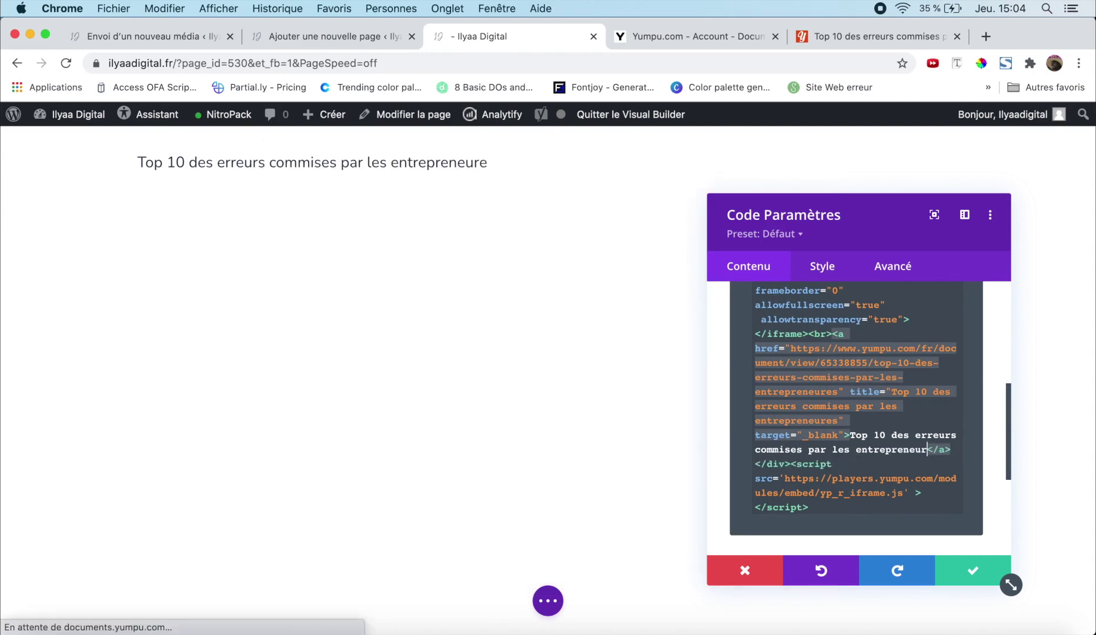
{"action": "key", "text": "BackSpace"}
{"action": "key", "text": "BackSpace"}
{"action": "key", "text": "BackSpace"}
{"action": "key", "text": "BackSpace"}
{"action": "key", "text": "BackSpace"}
{"action": "key", "text": "BackSpace"}
{"action": "key", "text": "BackSpace"}
{"action": "key", "text": "BackSpace"}
{"action": "key", "text": "BackSpace"}
{"action": "key", "text": "BackSpace"}
{"action": "key", "text": "BackSpace"}
{"action": "key", "text": "BackSpace"}
{"action": "key", "text": "BackSpace"}
{"action": "key", "text": "BackSpace"}
{"action": "key", "text": "BackSpace"}
{"action": "key", "text": "BackSpace"}
{"action": "key", "text": "BackSpace"}
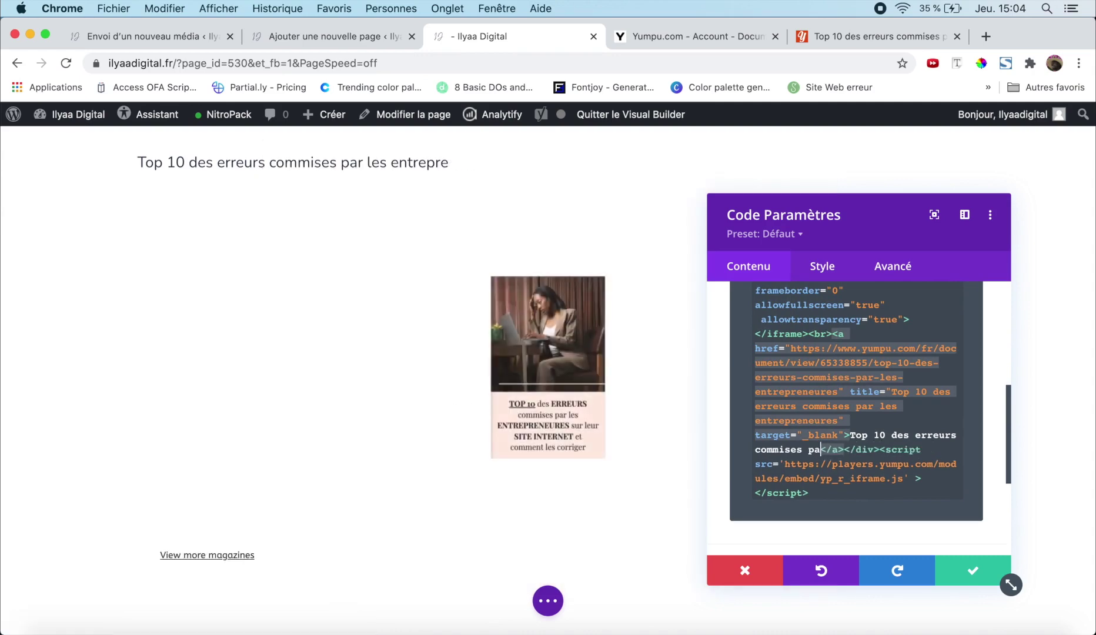
{"action": "key", "text": "BackSpace"}
{"action": "key", "text": "BackSpace"}
{"action": "key", "text": "BackSpace"}
{"action": "key", "text": "BackSpace"}
{"action": "key", "text": "BackSpace"}
{"action": "key", "text": "BackSpace"}
{"action": "key", "text": "BackSpace"}
{"action": "key", "text": "BackSpace"}
{"action": "key", "text": "BackSpace"}
{"action": "key", "text": "BackSpace"}
{"action": "key", "text": "BackSpace"}
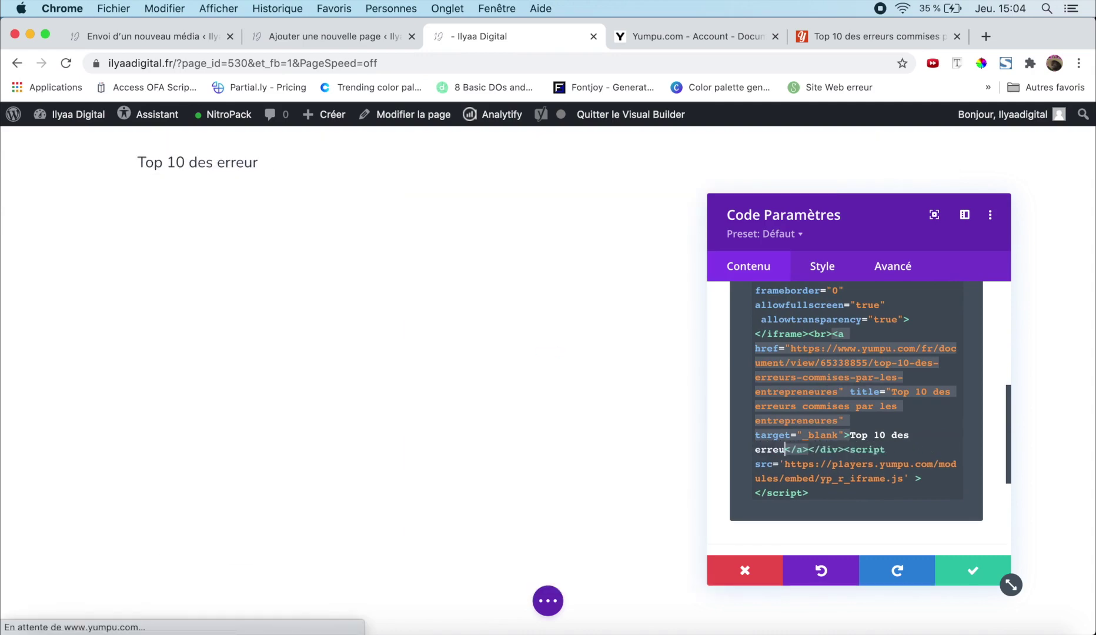
{"action": "key", "text": "BackSpace"}
{"action": "key", "text": "BackSpace"}
{"action": "key", "text": "BackSpace"}
{"action": "key", "text": "BackSpace"}
{"action": "key", "text": "BackSpace"}
{"action": "key", "text": "BackSpace"}
{"action": "key", "text": "BackSpace"}
{"action": "key", "text": "BackSpace"}
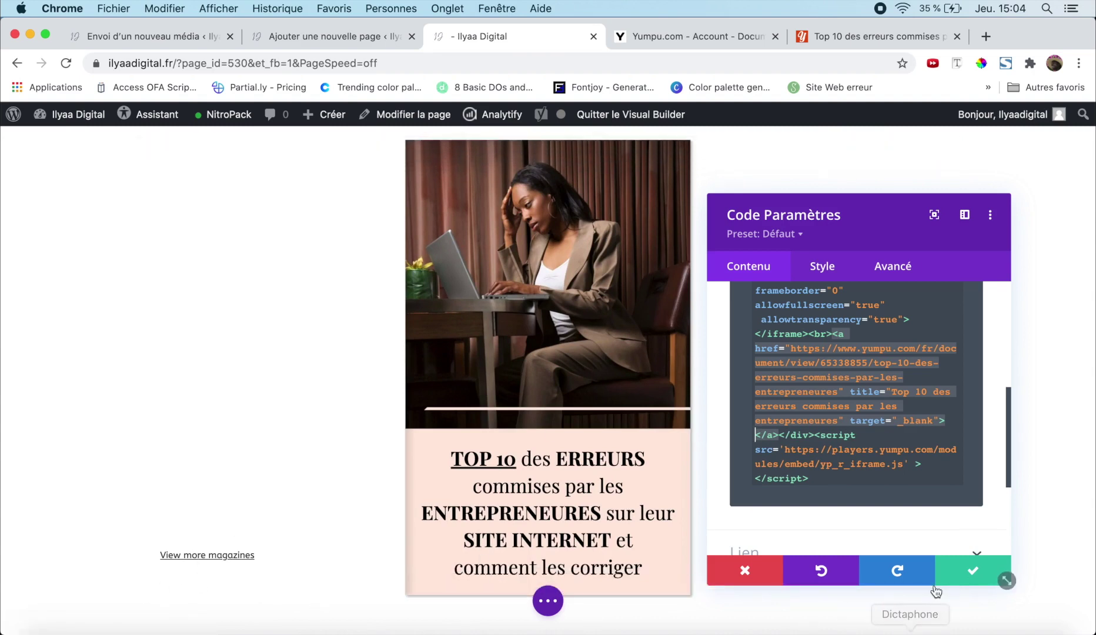
{"action": "left_click", "coordinate": [971, 573]}
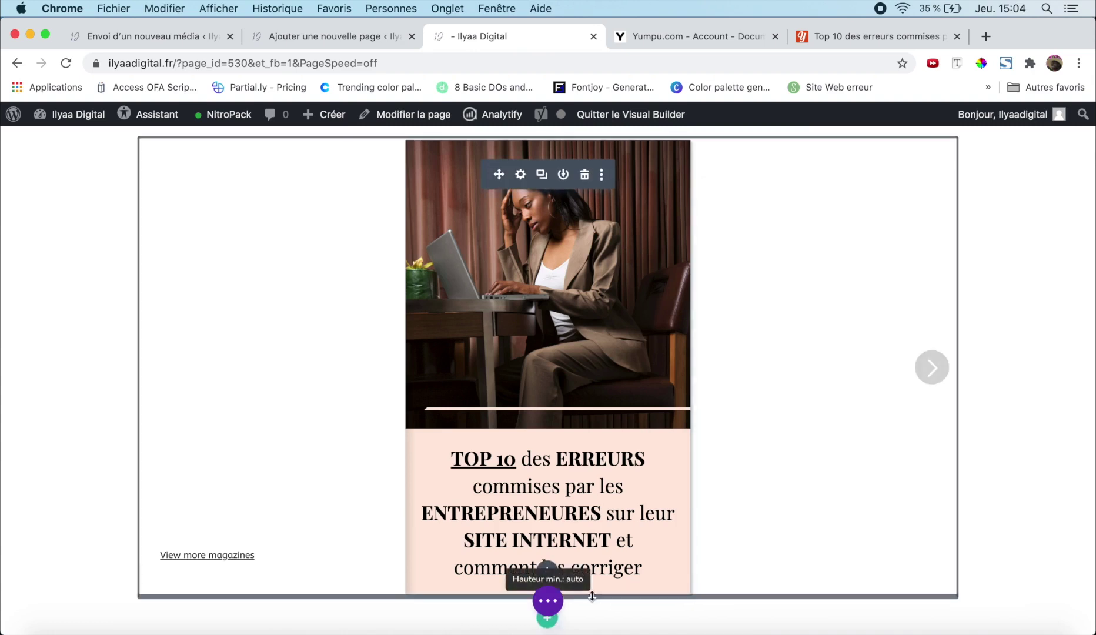
Save the page as a draft and exit the Divi Visual Builder
{"action": "left_click", "coordinate": [550, 600]}
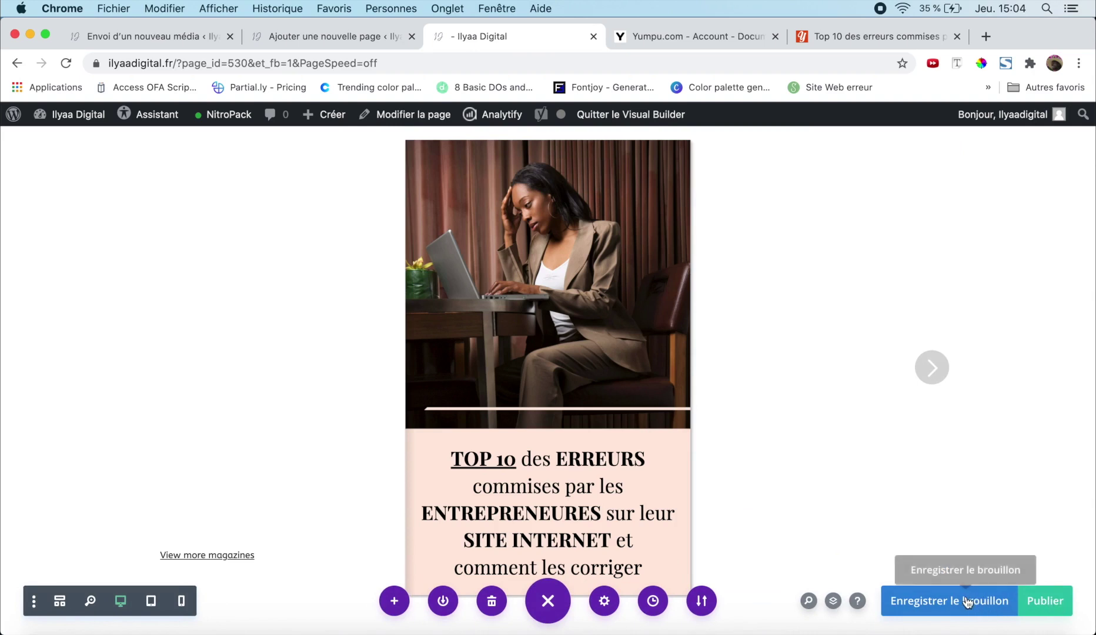
{"action": "left_click", "coordinate": [967, 601]}
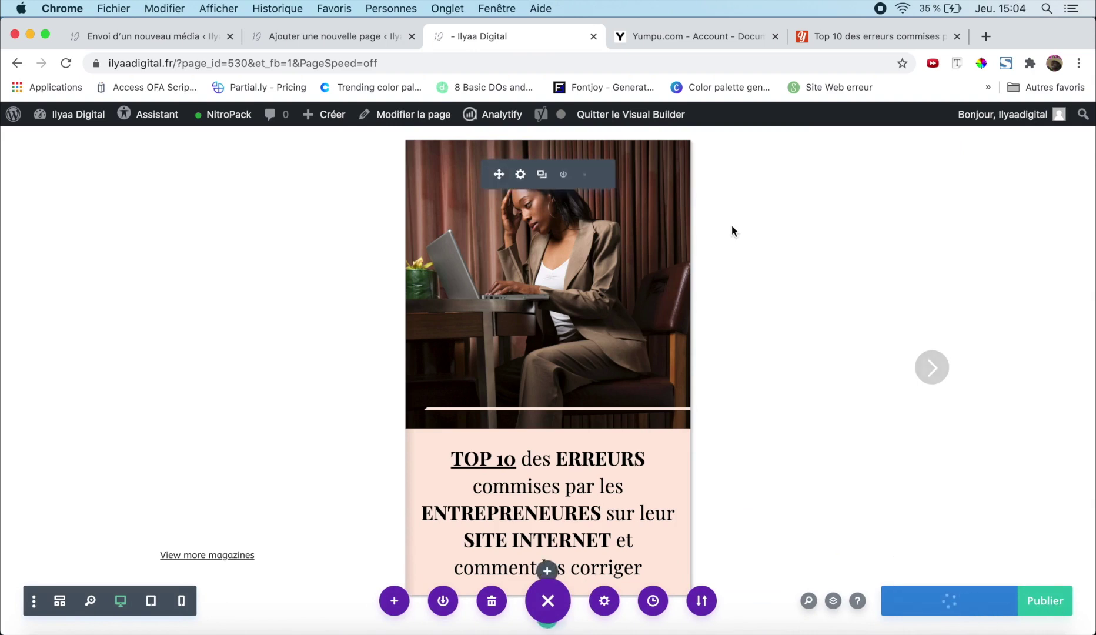
{"action": "left_click", "coordinate": [639, 115]}
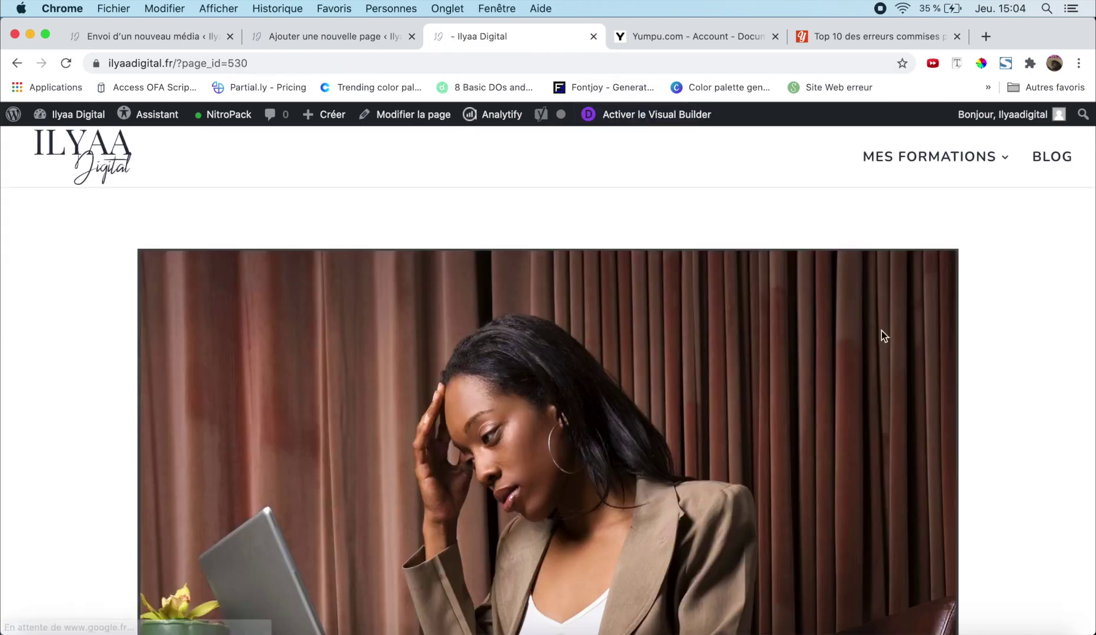
Examine the first PDF embed on the front-end page, and page forward through the Yumpu flipbook below it
{"action": "scroll", "coordinate": [1003, 385], "scroll_direction": "down", "scroll_amount": 5}
{"action": "scroll", "coordinate": [1003, 383], "scroll_direction": "up", "scroll_amount": 5}
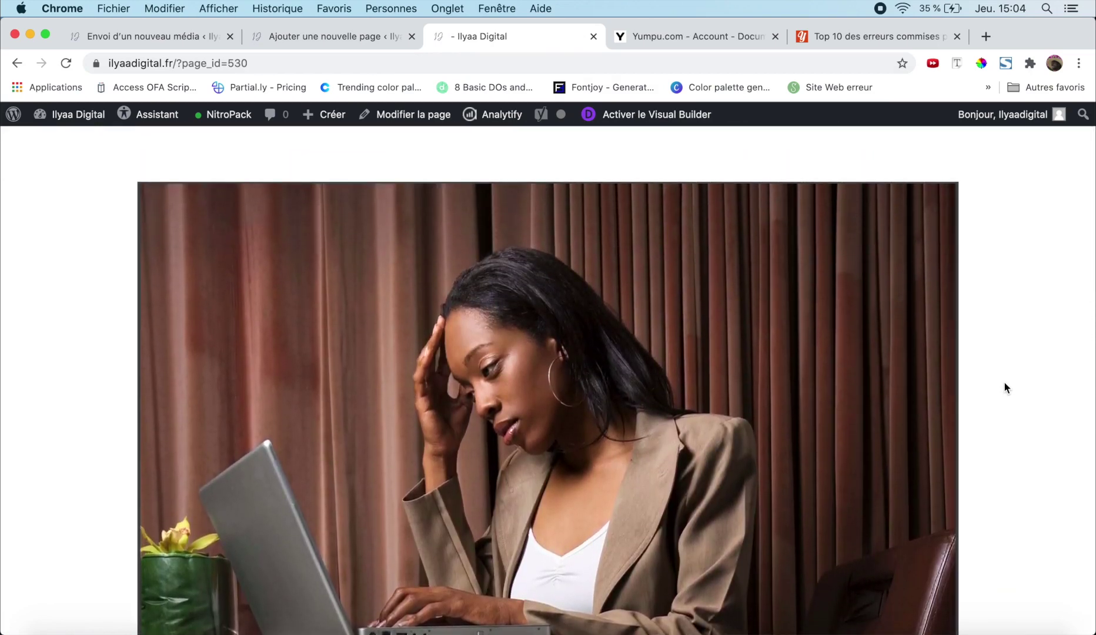
{"action": "right_click", "coordinate": [808, 372]}
{"action": "left_click", "coordinate": [737, 363]}
{"action": "scroll", "coordinate": [998, 507], "scroll_direction": "down", "scroll_amount": 10}
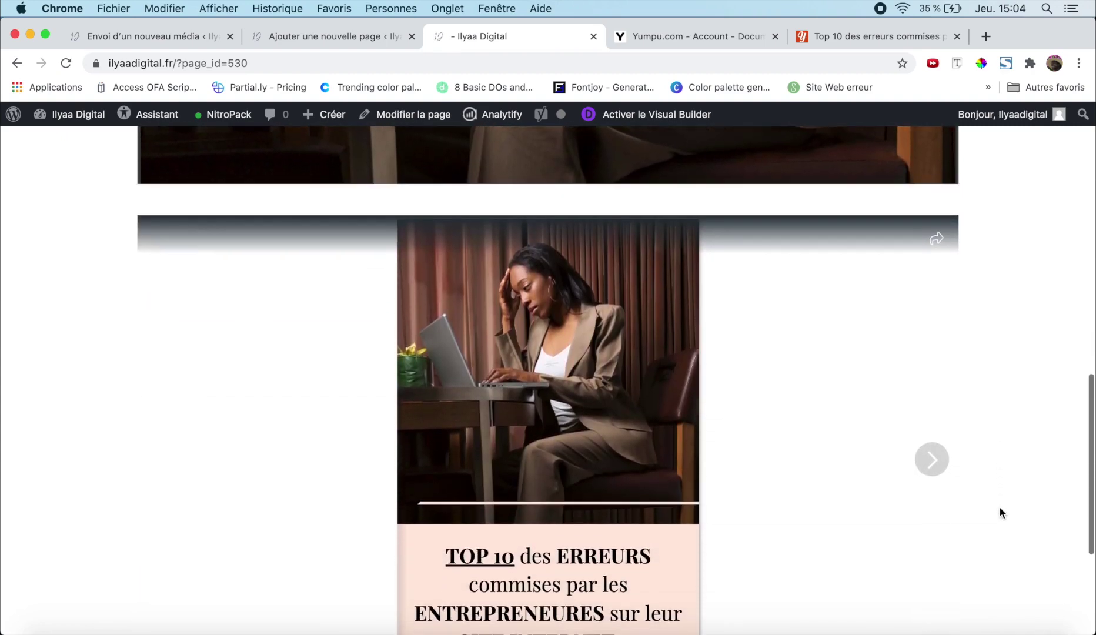
{"action": "left_click", "coordinate": [941, 464]}
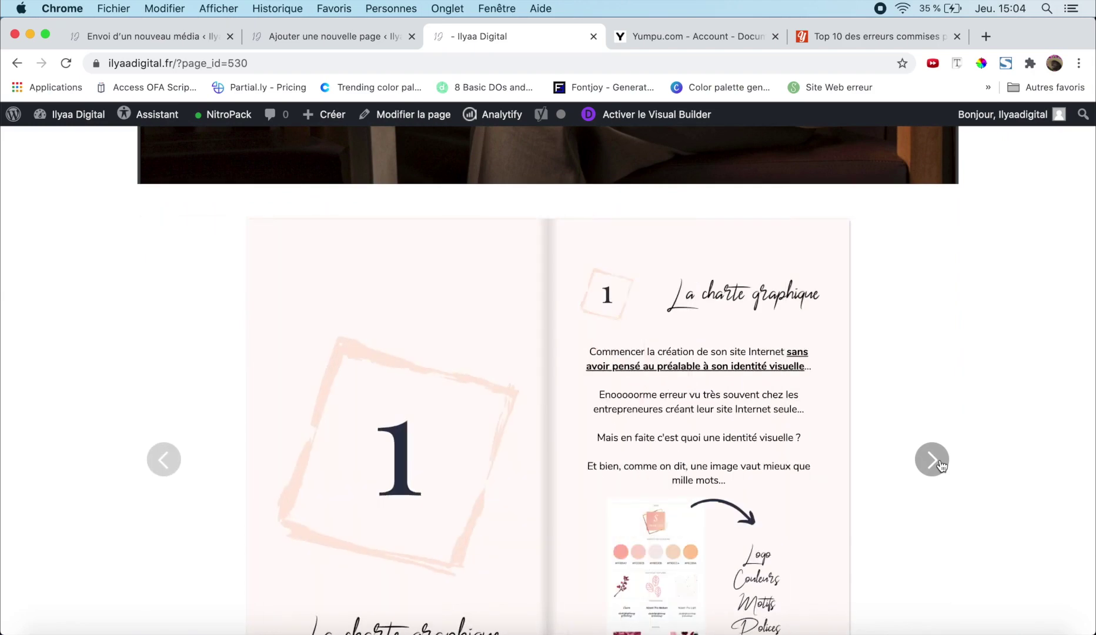
{"action": "left_click", "coordinate": [931, 459]}
{"action": "scroll", "coordinate": [1031, 477], "scroll_direction": "down", "scroll_amount": 3}
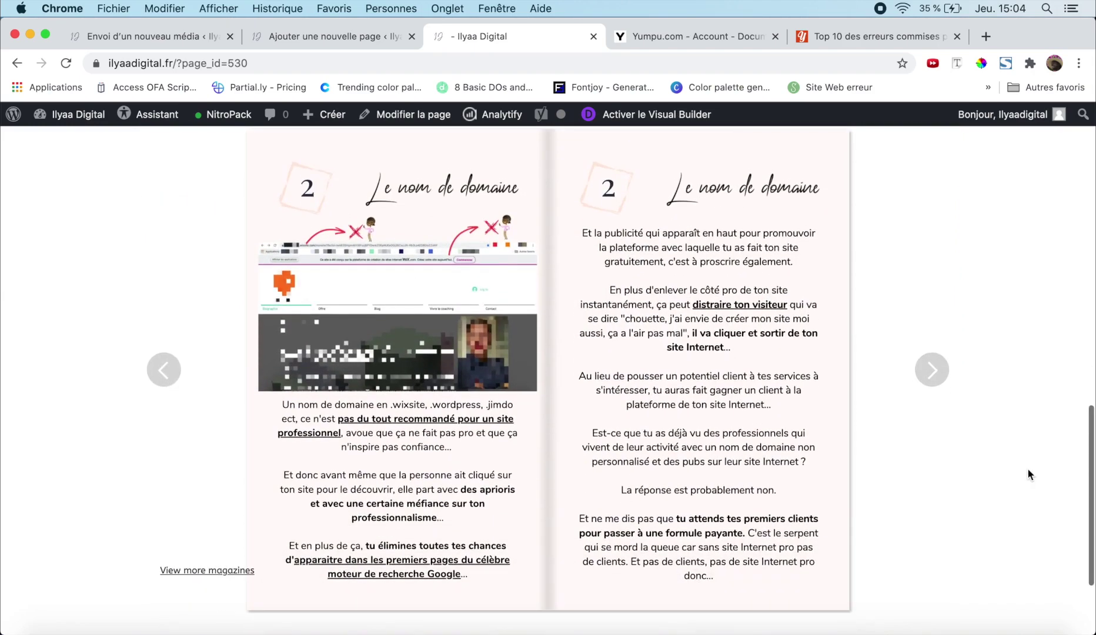
{"action": "left_click", "coordinate": [941, 384]}
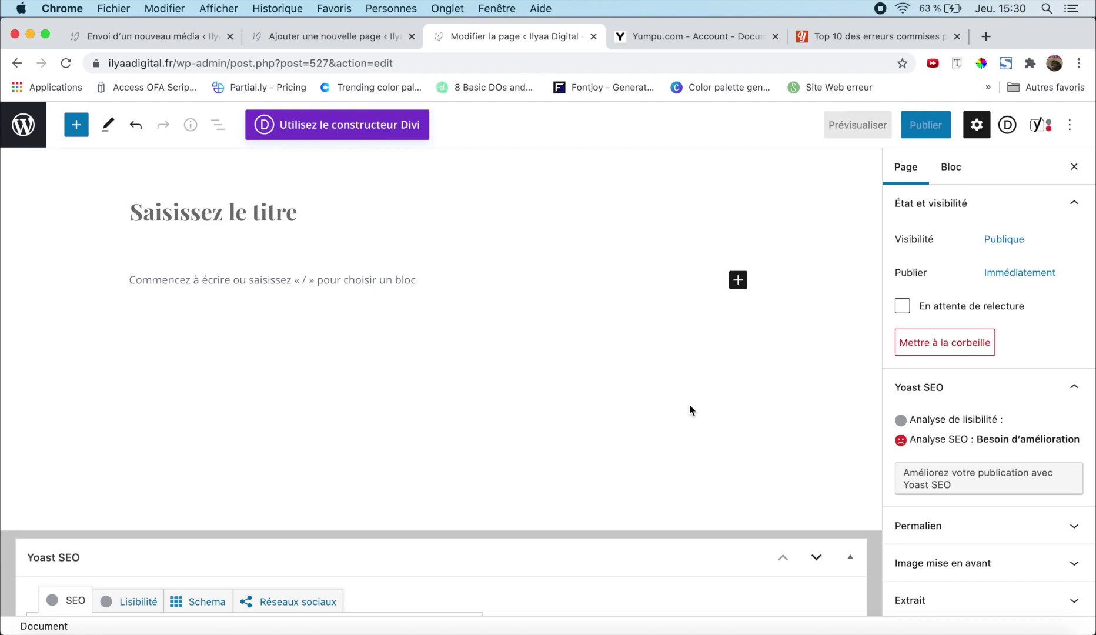
Add a Custom HTML block to the empty page in the default editor and paste the Yumpu responsive embed code into it
{"action": "left_click", "coordinate": [738, 280]}
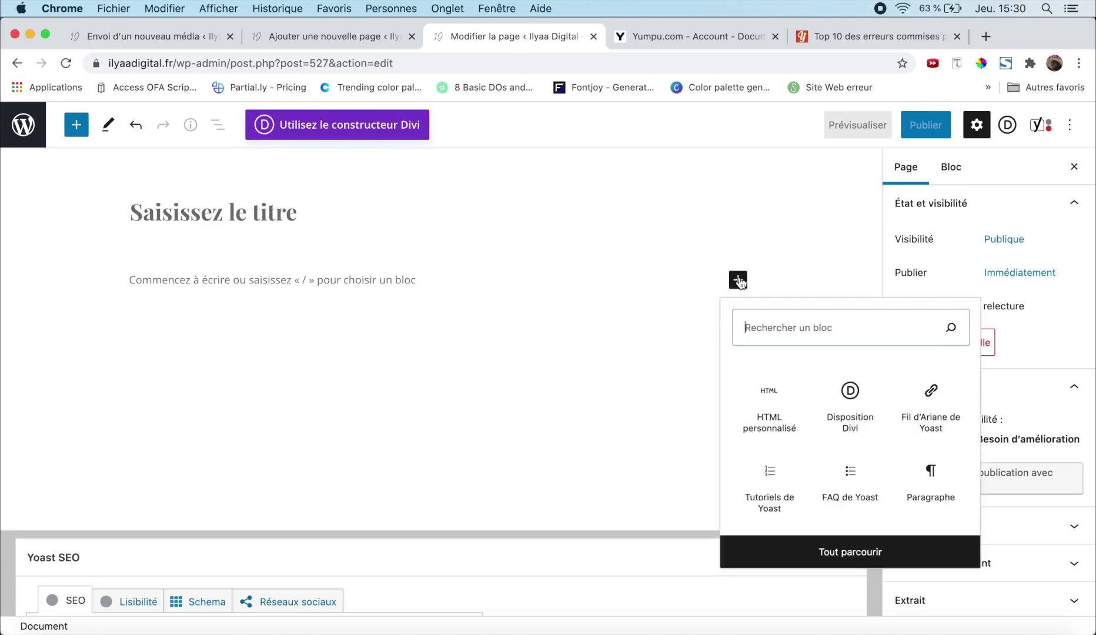
{"action": "left_click", "coordinate": [780, 425]}
{"action": "type", "text": "<style>.embed-container { position: relative; padding-bottom:56.25%; height:0; overflow: hidden; max-width: 100%; } .embed-container iframe, .embed-container object, .embed-container embed { position: absolute; top: 0; left: 0; width: 100%; height: 100%;}</style><div class='embed-container' data-page-width='401' data-page-height='640' id='ypembedcontainer' ><iframe src=\"https://www.yumpu.com/fr/embed/view/Mhy9IxAbuzkSHi2t\" frameborder=\"0\" allowfullscreen=\"true\" allowtransparency=\"true\"></iframe><br><a href=\"https://www.yumpu.com/fr/document/view/65338855/top-10-des-erreurs-commises-par-les-entrepreneurs\" title=\"Top 10 des erreurs commises par les entrepreneurs\" target=\"_blank\">Top 10 des erreurs commises par les entrepreneurs</a></div><script src='https://players.yumpu.com/modules/embed/yp_r_iframe.js' ></script>"}
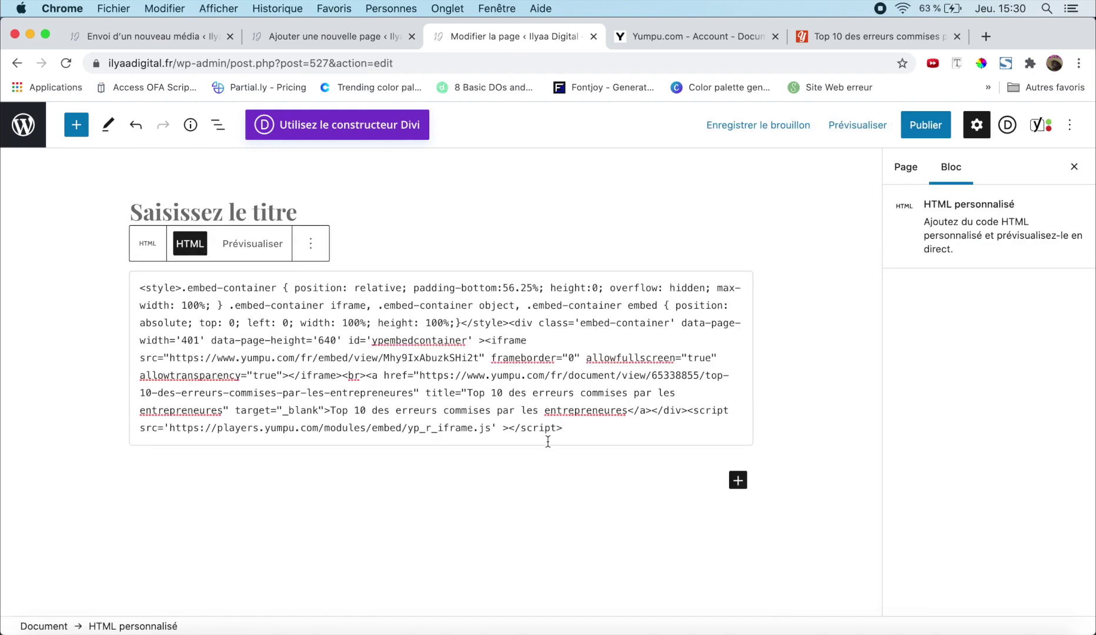
Preview the Custom HTML block and page forward through the flipbook to the chapter 3 title page
{"action": "left_click", "coordinate": [264, 245]}
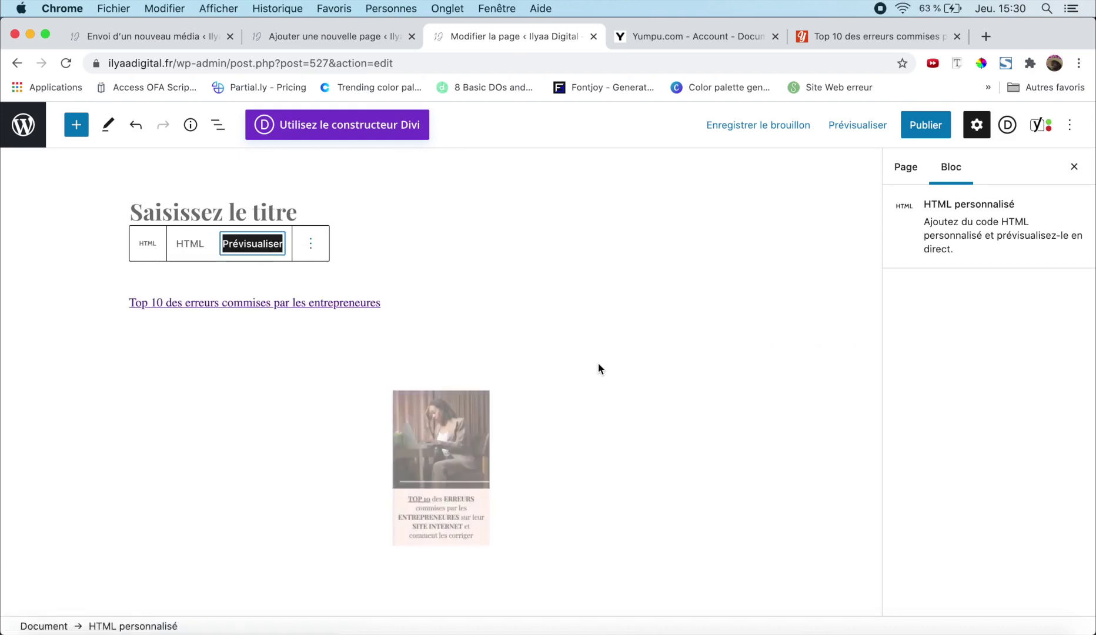
{"action": "scroll", "coordinate": [597, 363], "scroll_direction": "down", "scroll_amount": 1}
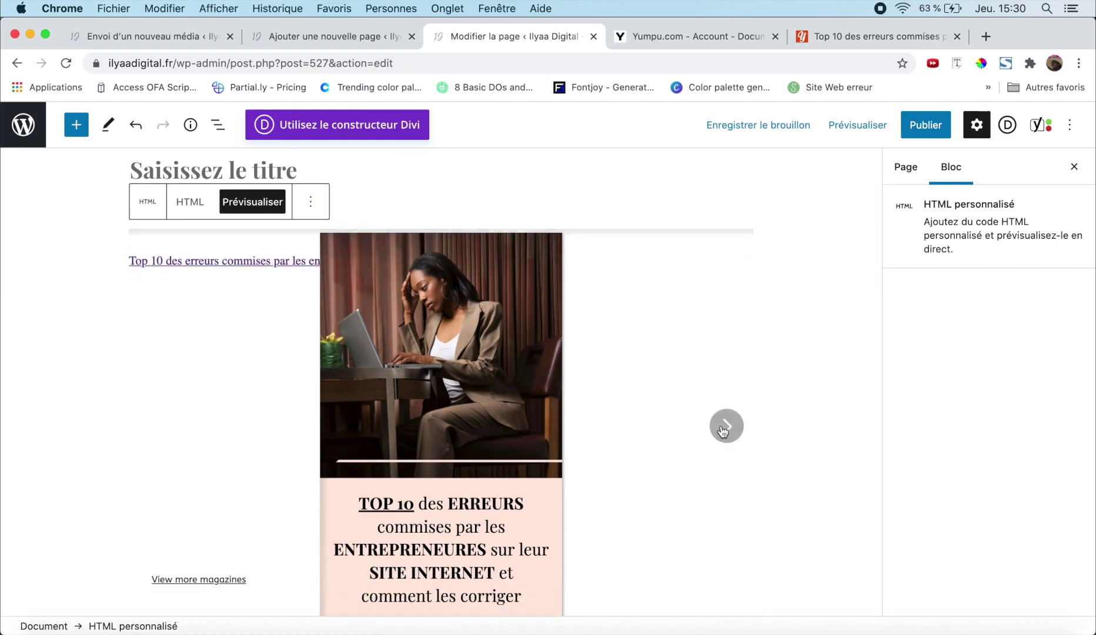
{"action": "left_click", "coordinate": [723, 429]}
{"action": "left_click", "coordinate": [723, 429]}
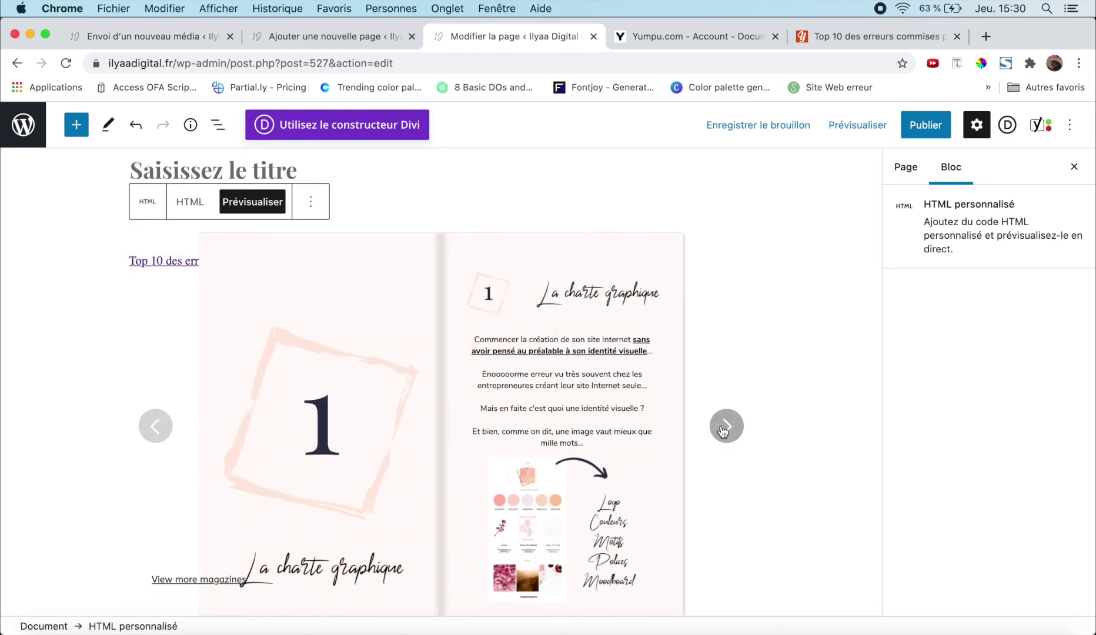
{"action": "left_click", "coordinate": [724, 429]}
{"action": "left_click", "coordinate": [723, 429]}
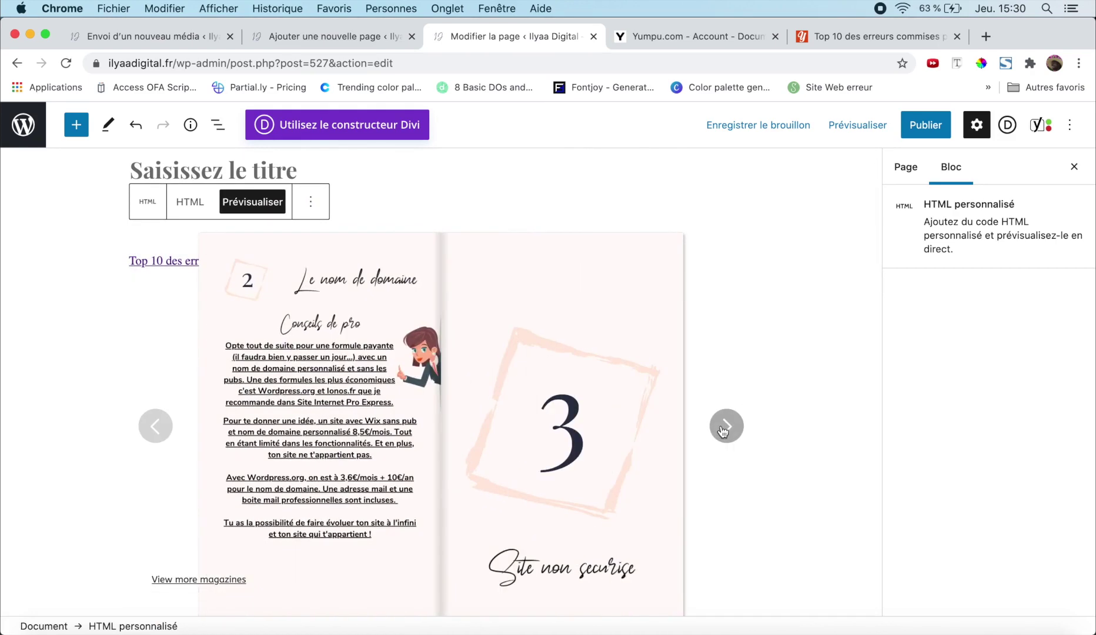